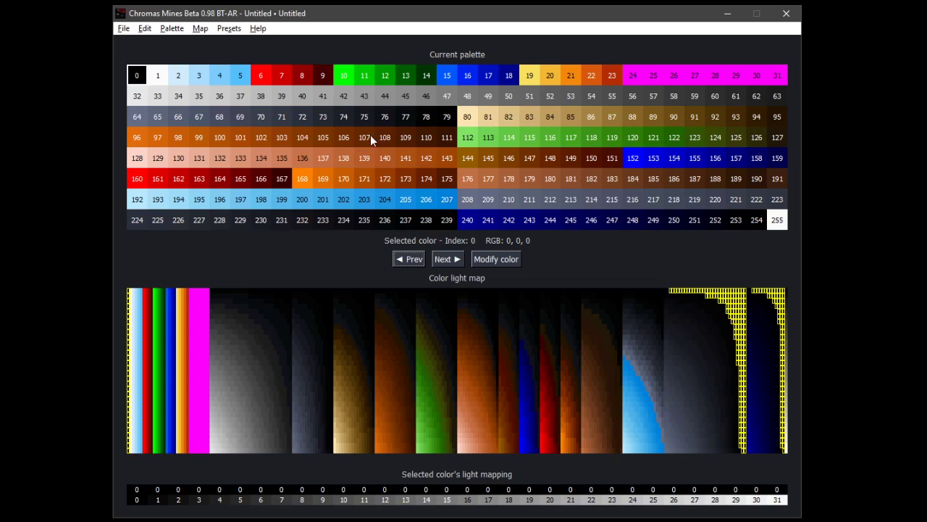
# Select palette colors 45, 55, 39, 109, 149 and 144 in turn to examine their light mappings.
pyautogui.click(407, 100)
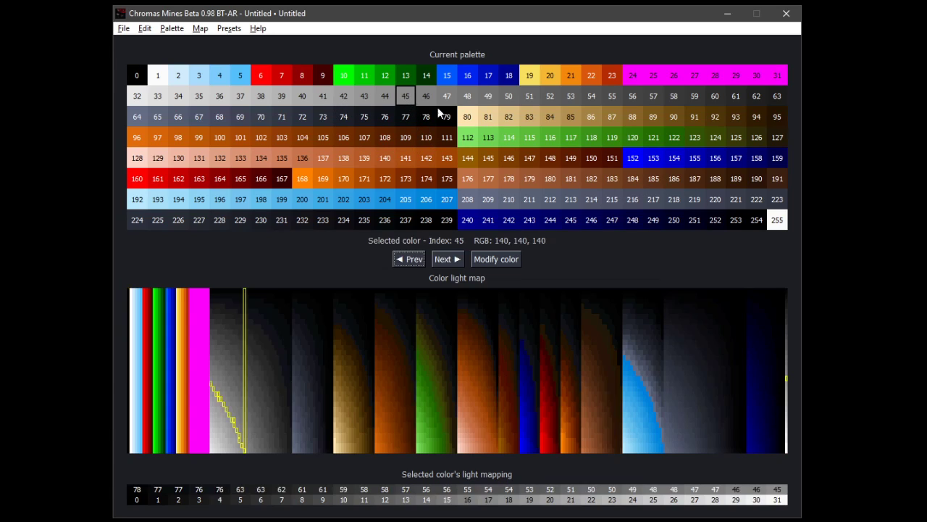
pyautogui.click(610, 98)
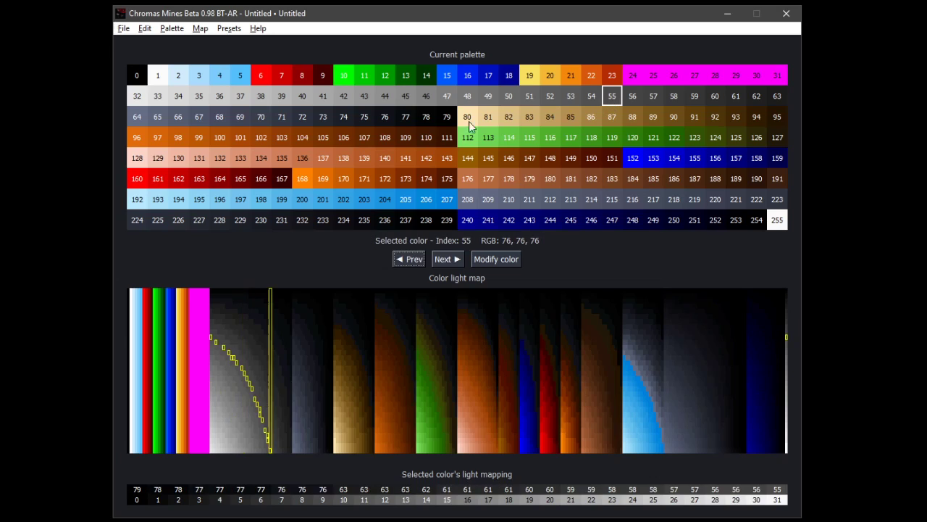
pyautogui.click(289, 101)
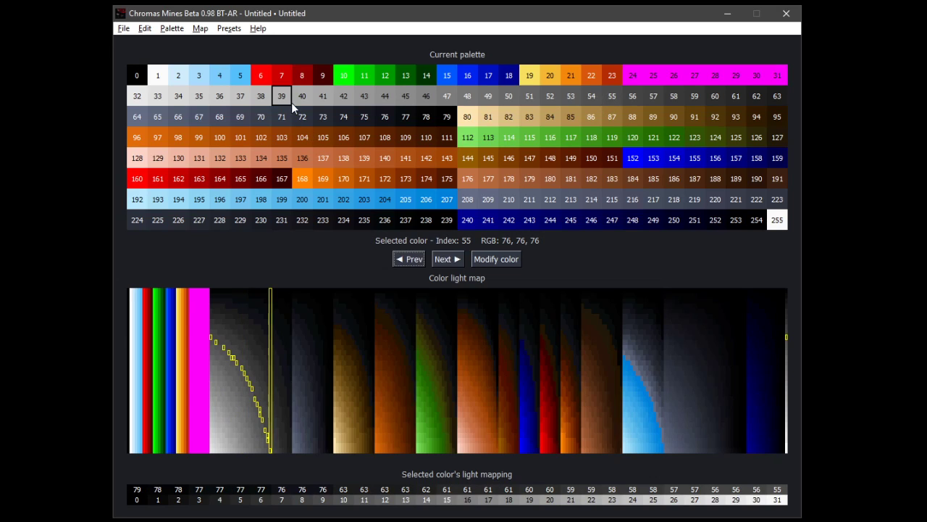
pyautogui.click(405, 142)
pyautogui.click(578, 156)
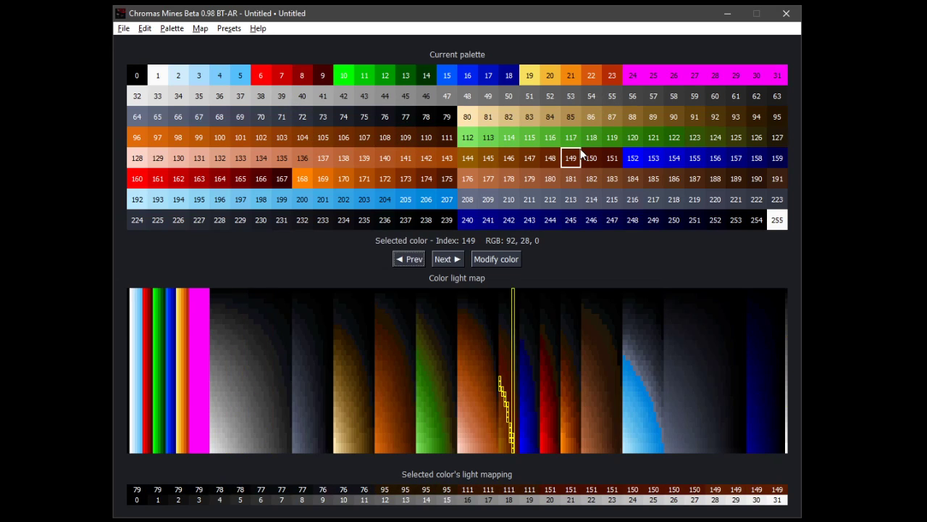
pyautogui.click(460, 162)
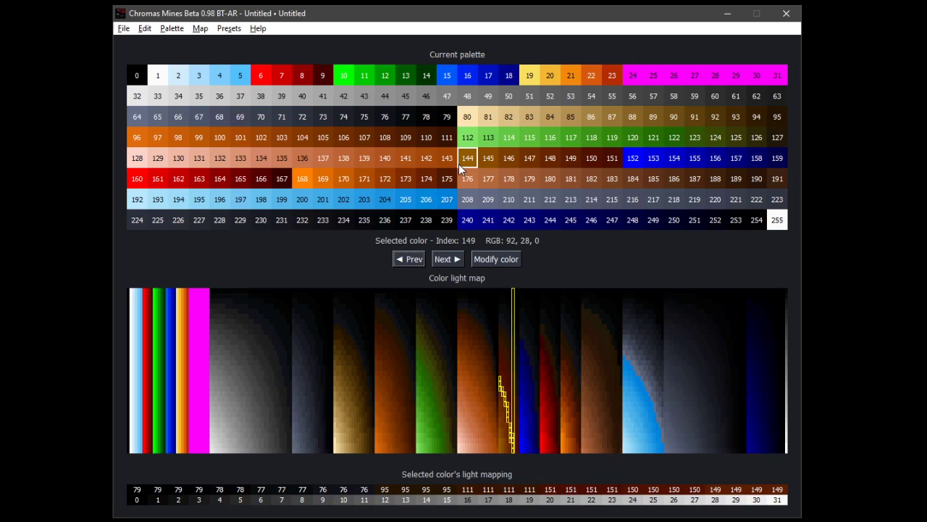
# Step backward and forward through the palette colors around 141 to 144 to compare their light mappings.
pyautogui.click(410, 261)
pyautogui.click(410, 261)
pyautogui.click(408, 262)
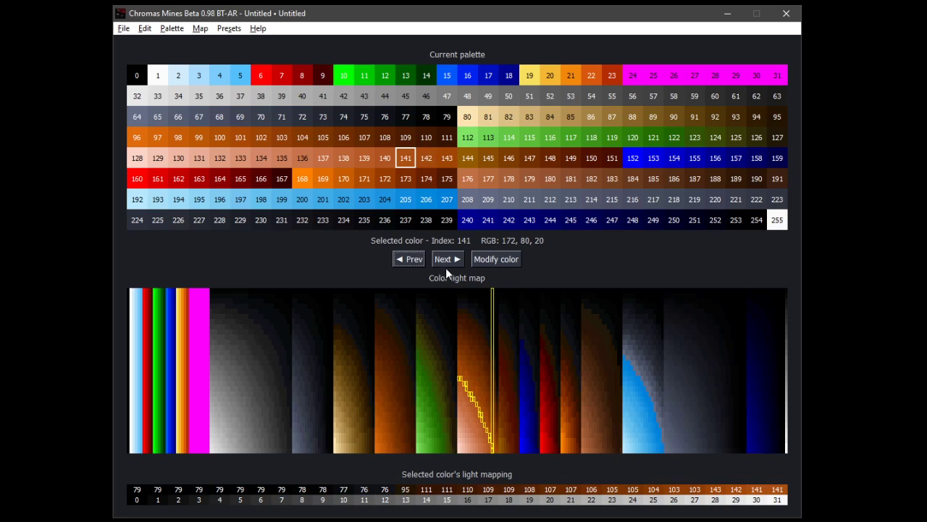
pyautogui.click(445, 264)
pyautogui.click(446, 261)
pyautogui.click(445, 261)
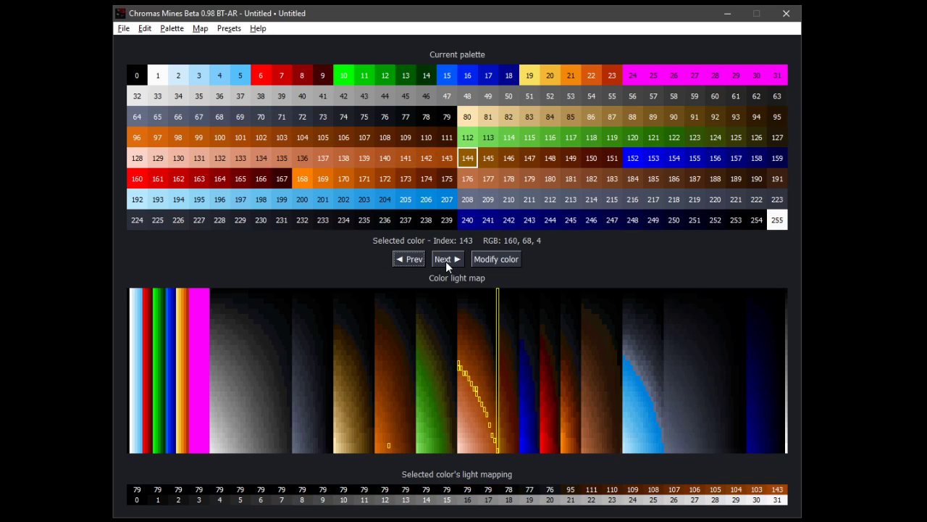
pyautogui.click(446, 261)
pyautogui.click(408, 261)
pyautogui.click(408, 261)
pyautogui.click(408, 261)
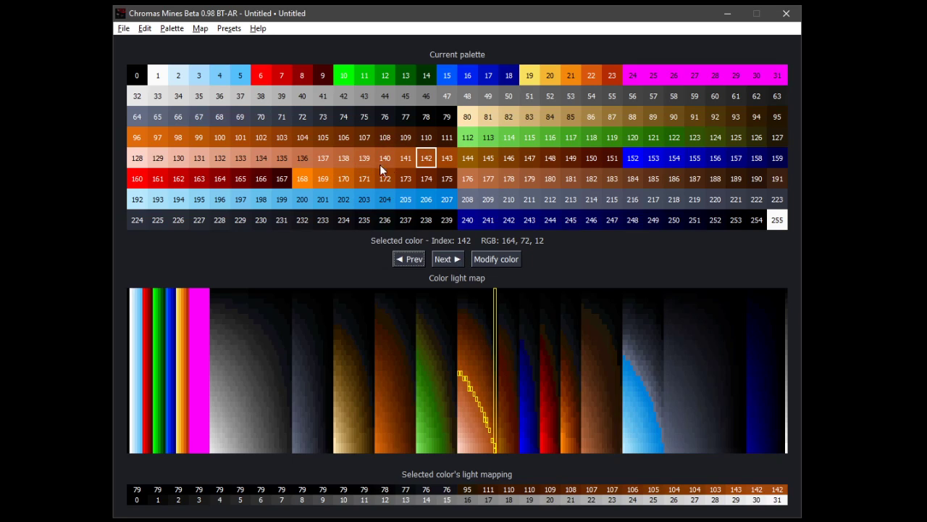
# Modify palette color 142 to RGB 178, 138, 185 and undo that change.
pyautogui.doubleClick(426, 159)
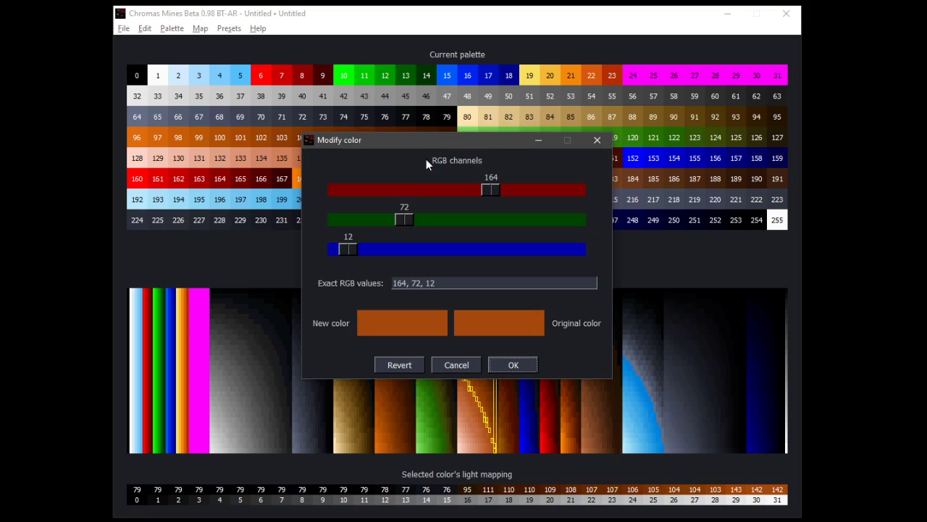
pyautogui.moveTo(491, 193); pyautogui.dragTo(511, 191)
pyautogui.moveTo(404, 219); pyautogui.dragTo(482, 219)
pyautogui.moveTo(349, 250); pyautogui.dragTo(519, 253)
pyautogui.moveTo(482, 219); pyautogui.dragTo(466, 219)
pyautogui.moveTo(511, 190); pyautogui.dragTo(499, 192)
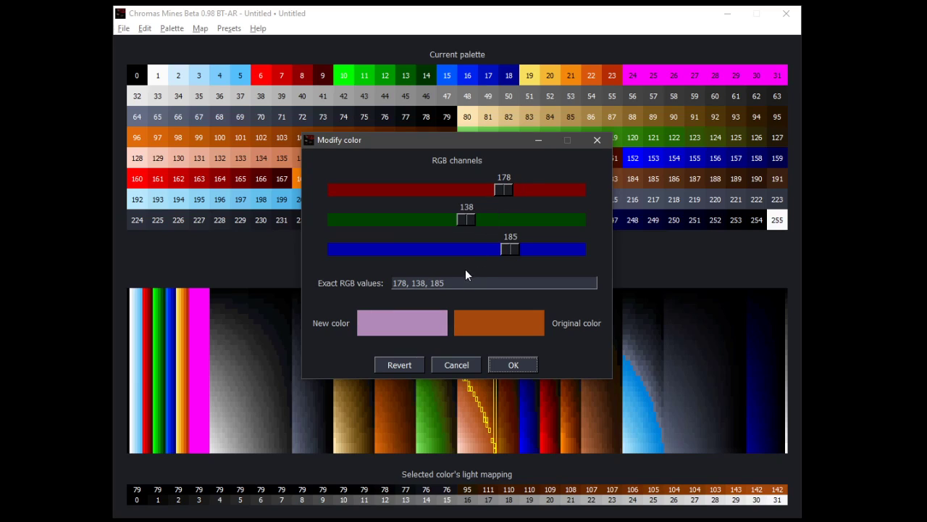
pyautogui.moveTo(456, 282); pyautogui.dragTo(392, 282)
pyautogui.click(451, 282)
pyautogui.click(511, 365)
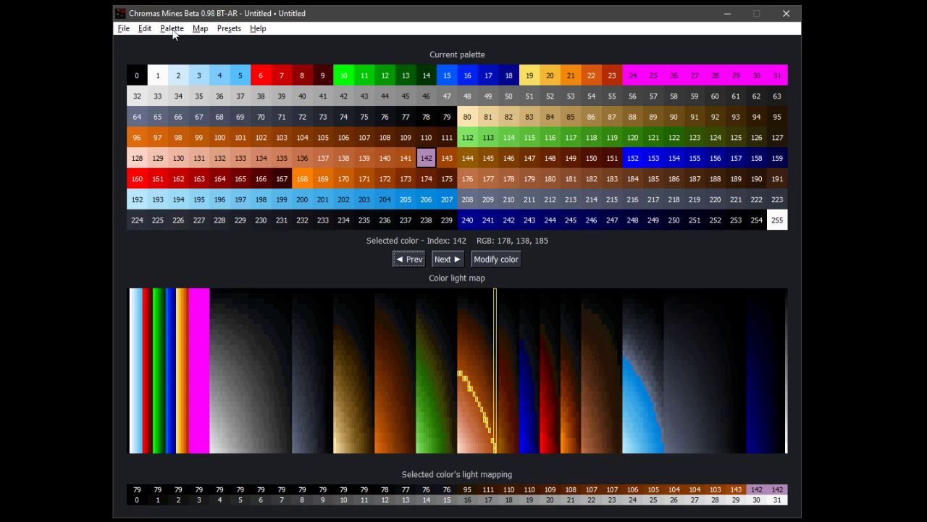
pyautogui.click(143, 31)
pyautogui.click(148, 39)
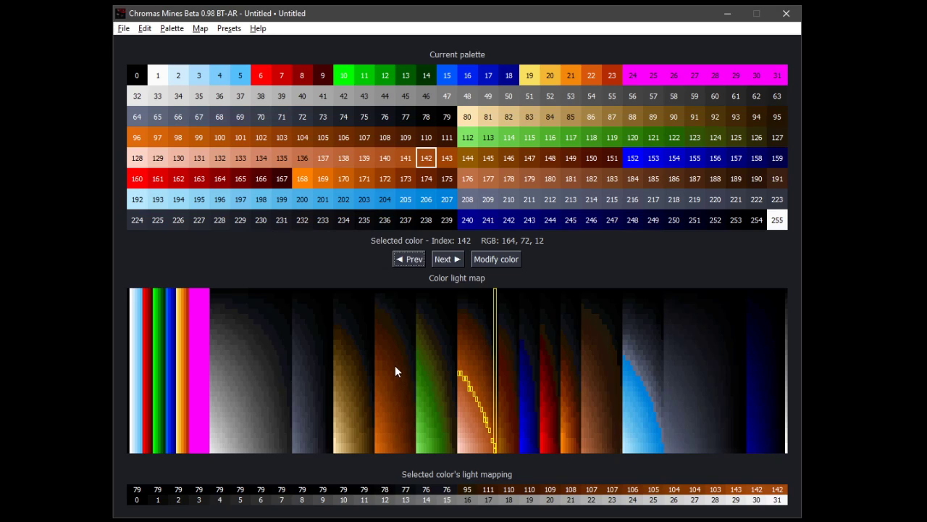
# Examine the light mappings of colors 103, 128 and 15 from the light map, and of palette colors 32, 80, 48 and 0.
pyautogui.click(393, 289)
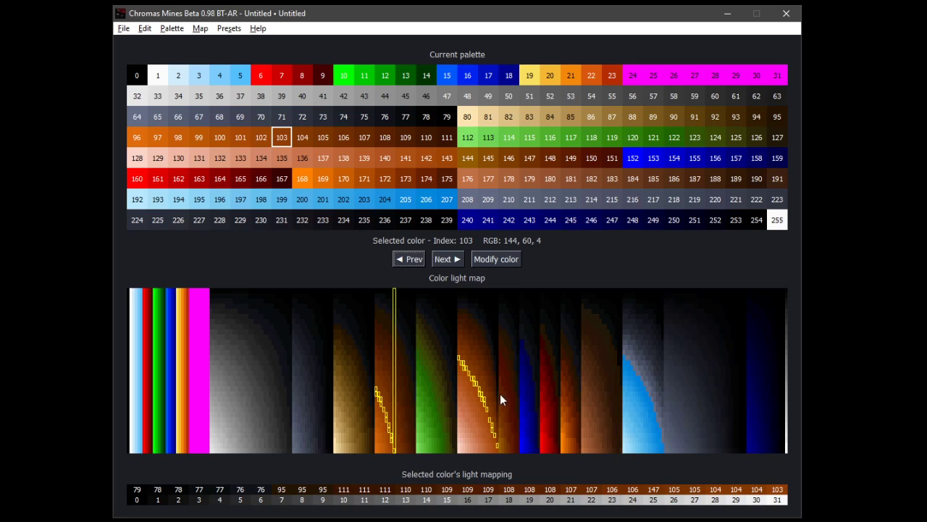
pyautogui.click(460, 397)
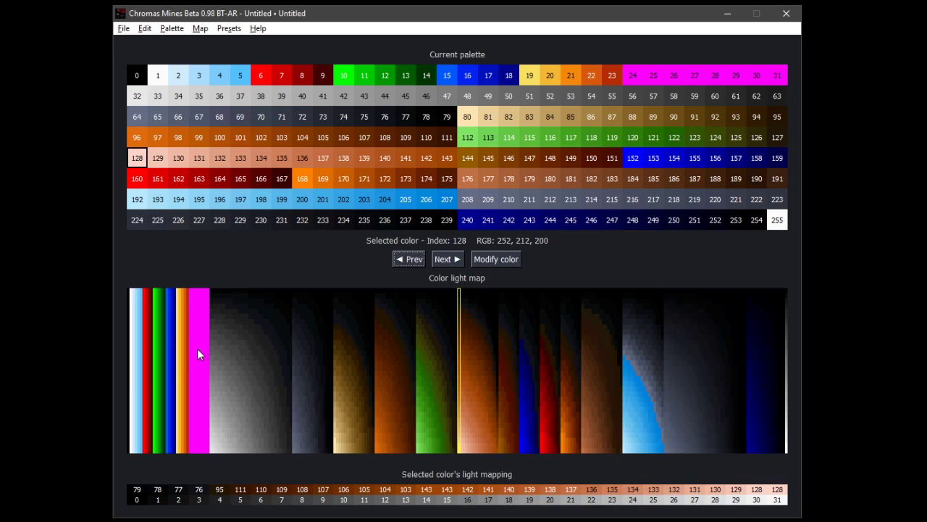
pyautogui.click(166, 451)
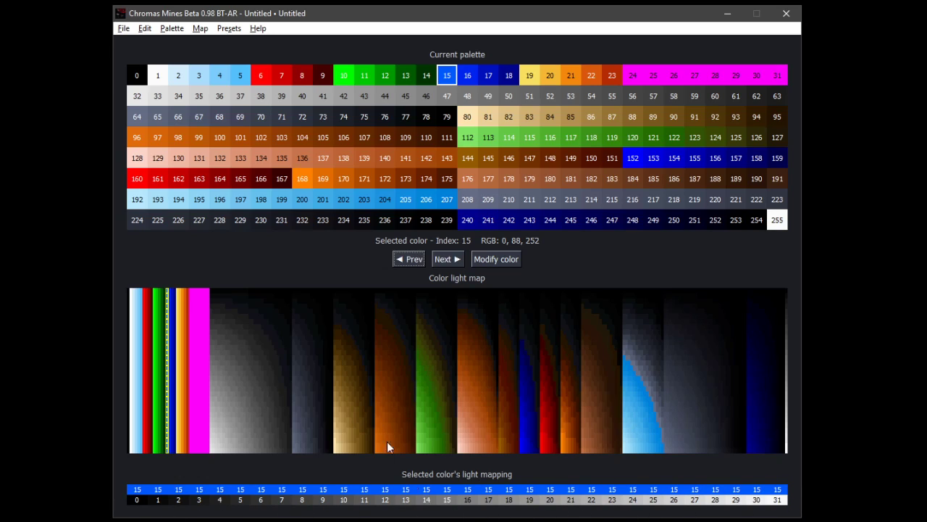
pyautogui.click(141, 95)
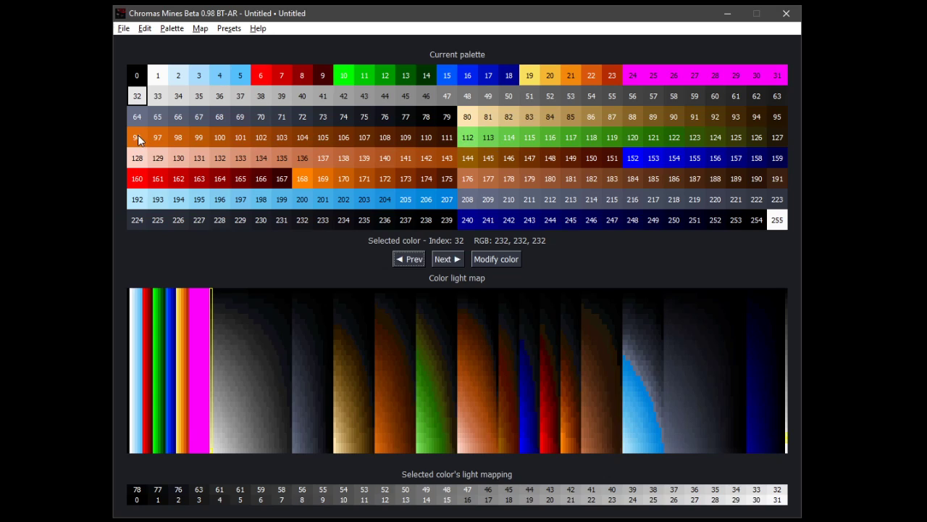
pyautogui.click(466, 120)
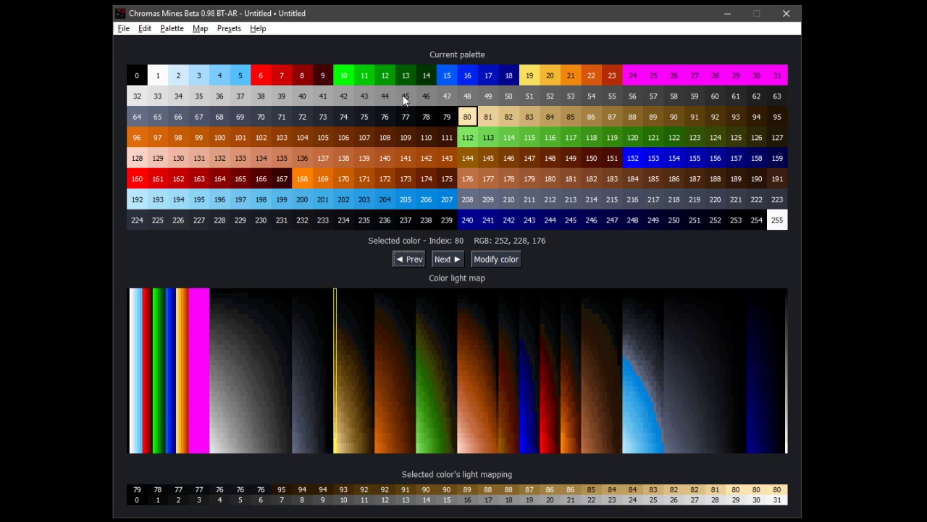
pyautogui.click(468, 98)
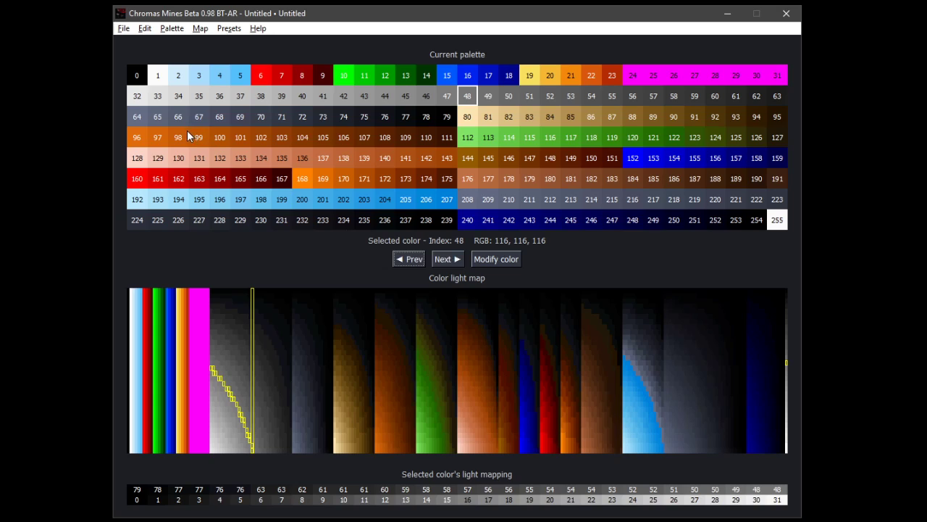
pyautogui.click(135, 76)
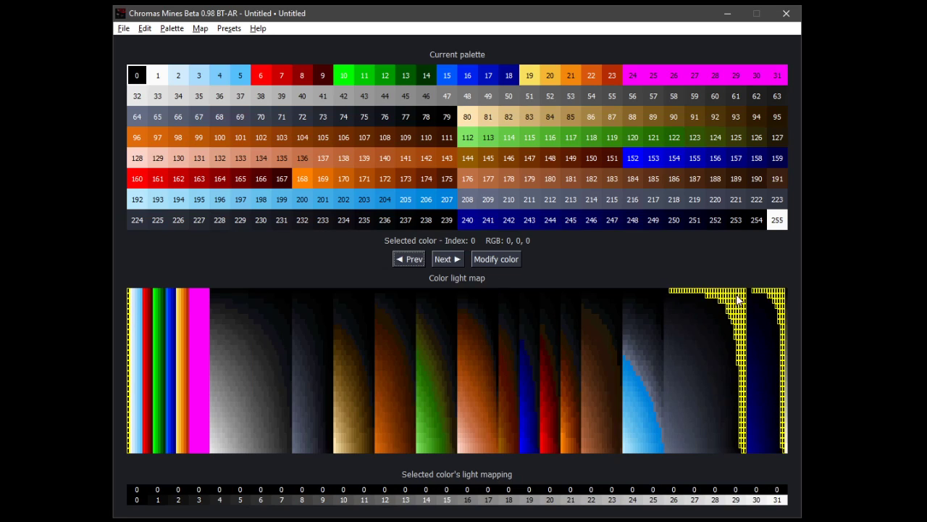
# Examine the light mappings of palette colors 108, 140, 154, 171, 163, 160, 176 and 115.
pyautogui.click(380, 138)
pyautogui.click(384, 165)
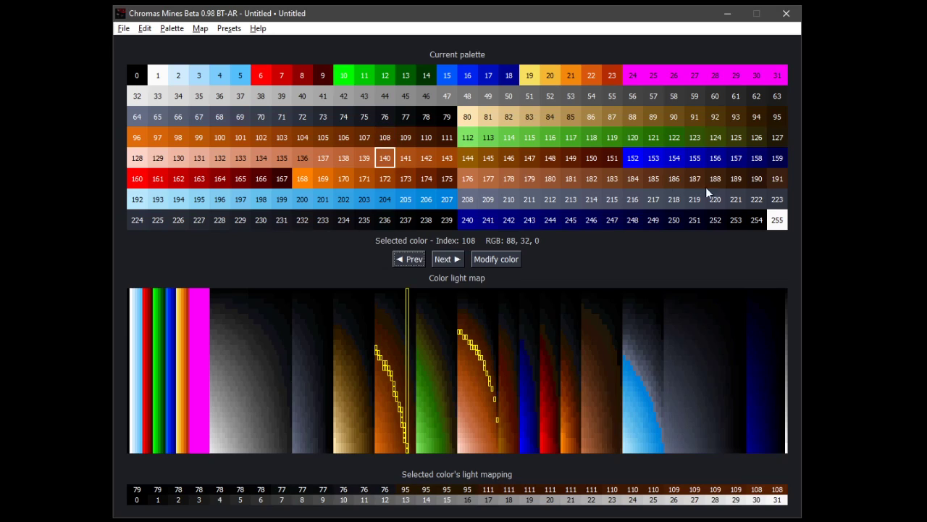
pyautogui.click(674, 160)
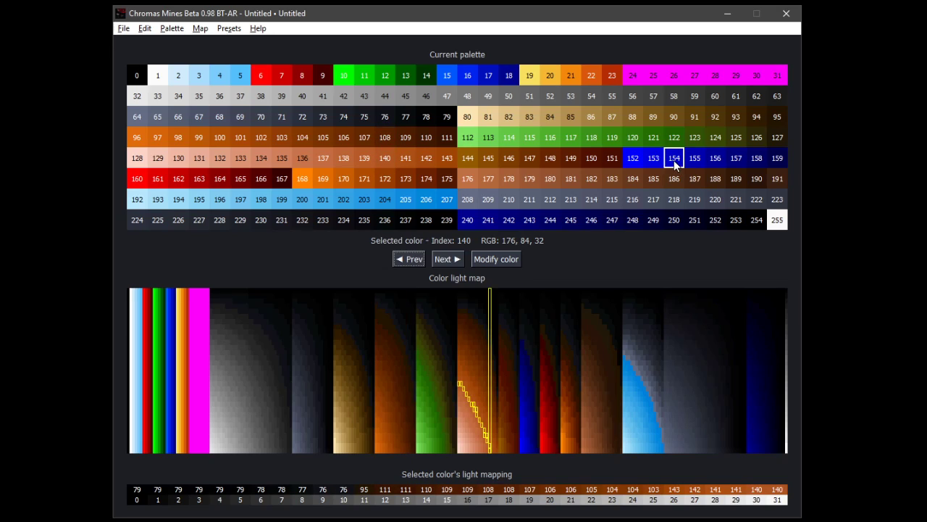
pyautogui.click(362, 181)
pyautogui.click(208, 174)
pyautogui.click(143, 179)
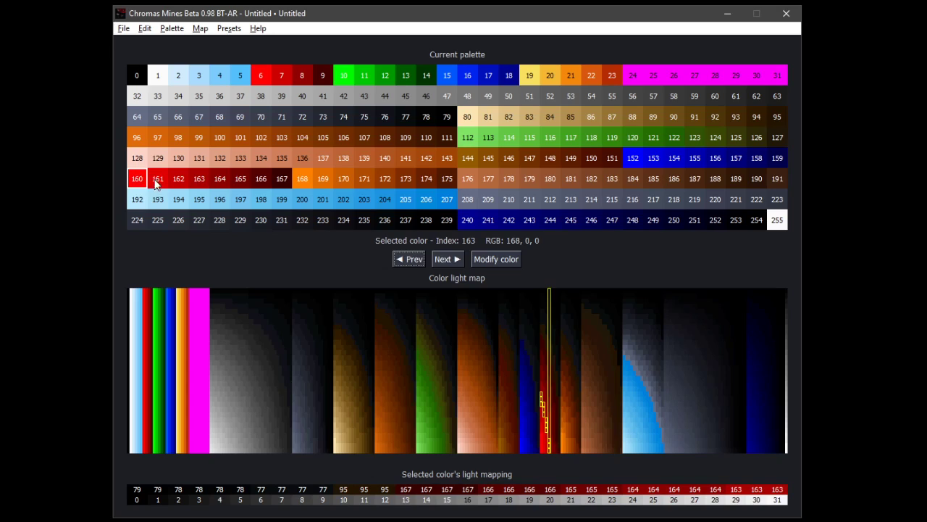
pyautogui.click(465, 177)
pyautogui.click(523, 145)
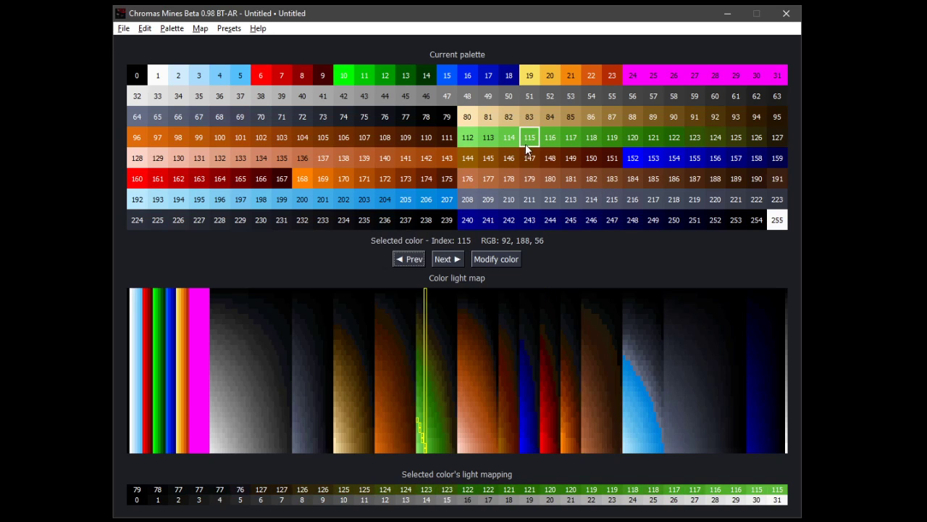
# Compare the light mappings of blue colors 153, 152 and 15 and the dark slate colors 72 and 75.
pyautogui.click(651, 160)
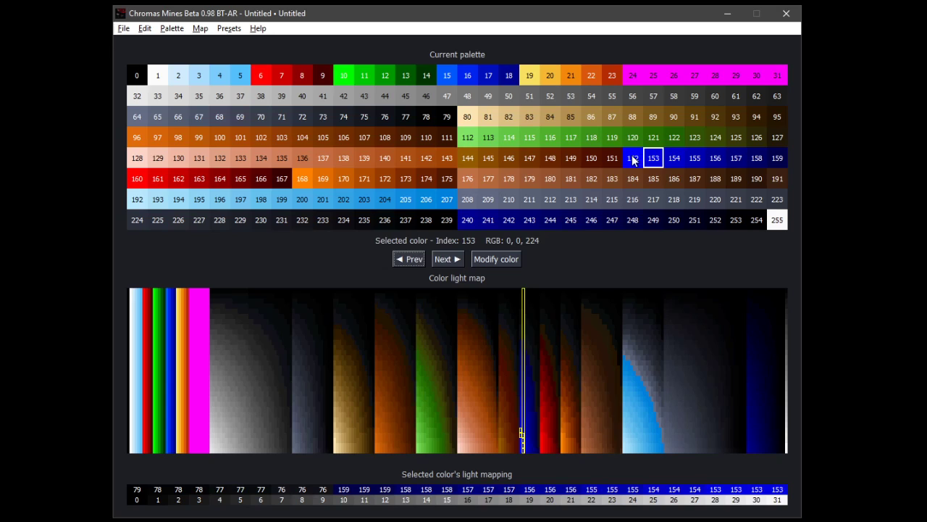
pyautogui.click(632, 158)
pyautogui.click(453, 78)
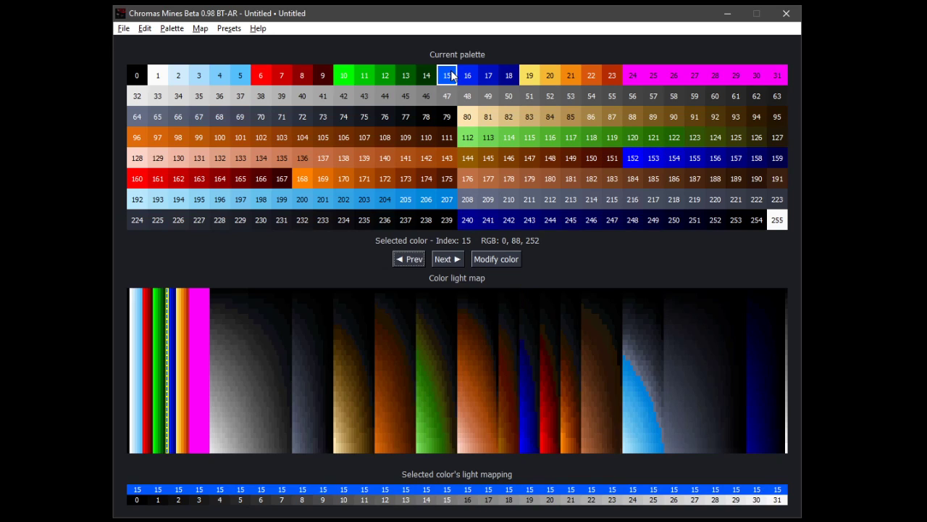
pyautogui.click(305, 109)
pyautogui.click(356, 119)
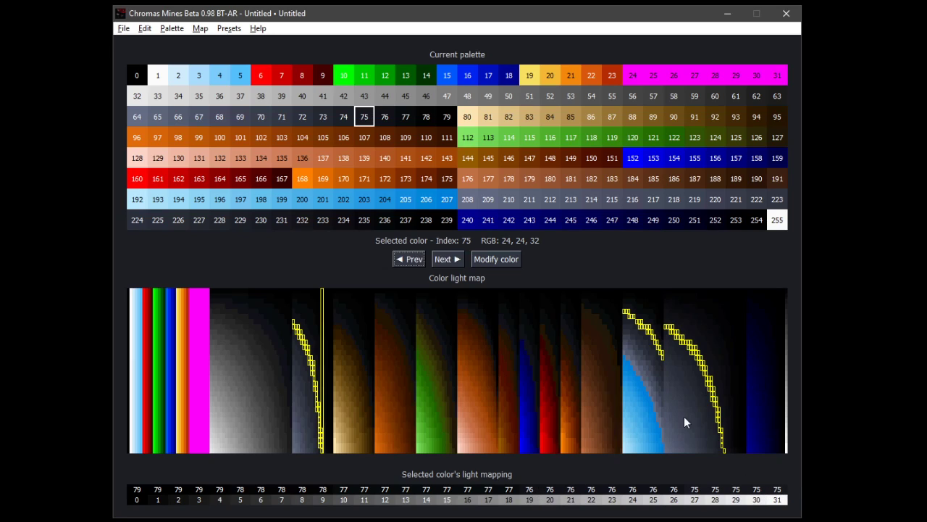
# Starting from palette color 80, follow its mapped shades at light levels 24 and 27 through successively darker colors.
pyautogui.click(465, 119)
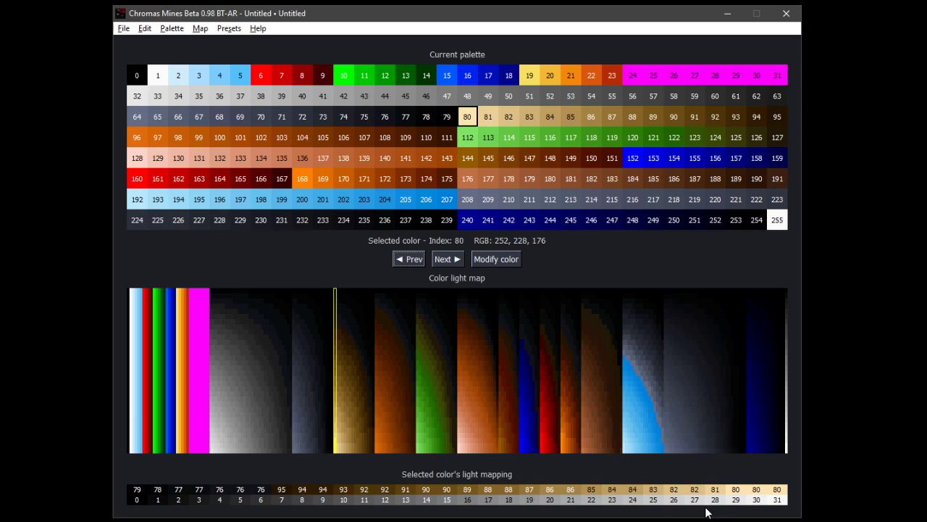
pyautogui.click(631, 494)
pyautogui.click(631, 495)
pyautogui.click(631, 495)
pyautogui.click(631, 495)
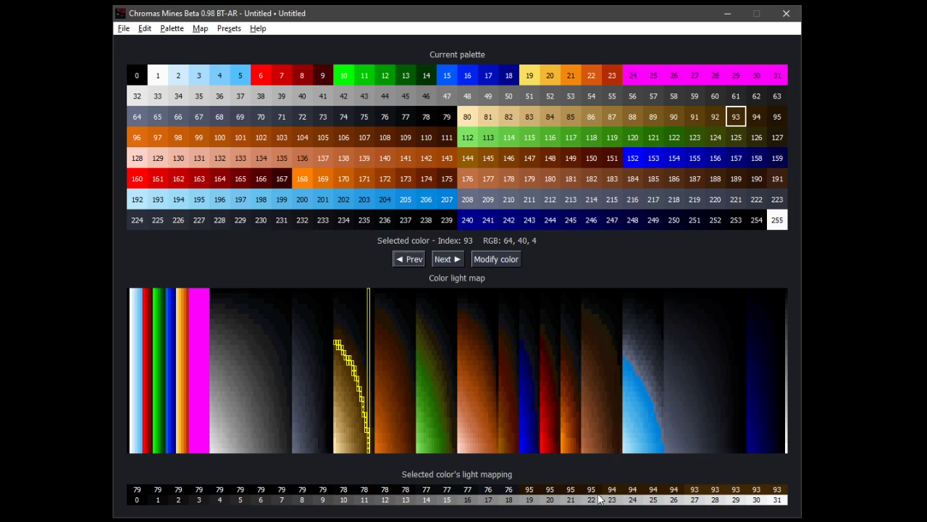
pyautogui.click(690, 497)
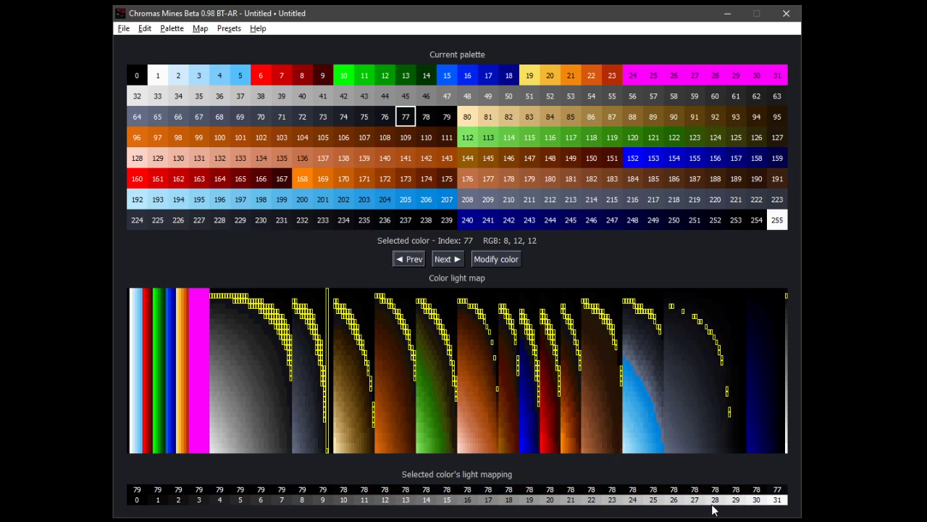
# Starting from gray color 46, follow the mapped shade at light level 26 through two darker grays.
pyautogui.click(422, 94)
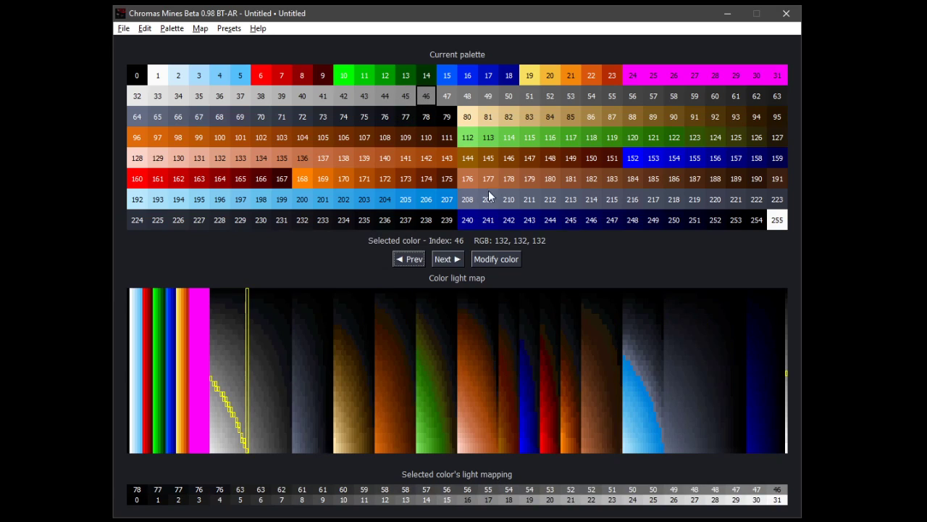
pyautogui.click(675, 492)
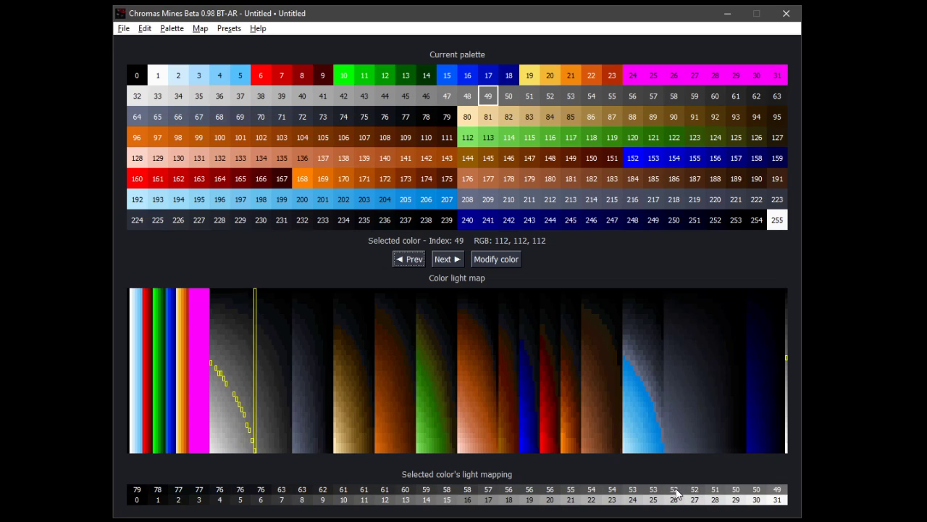
pyautogui.click(675, 493)
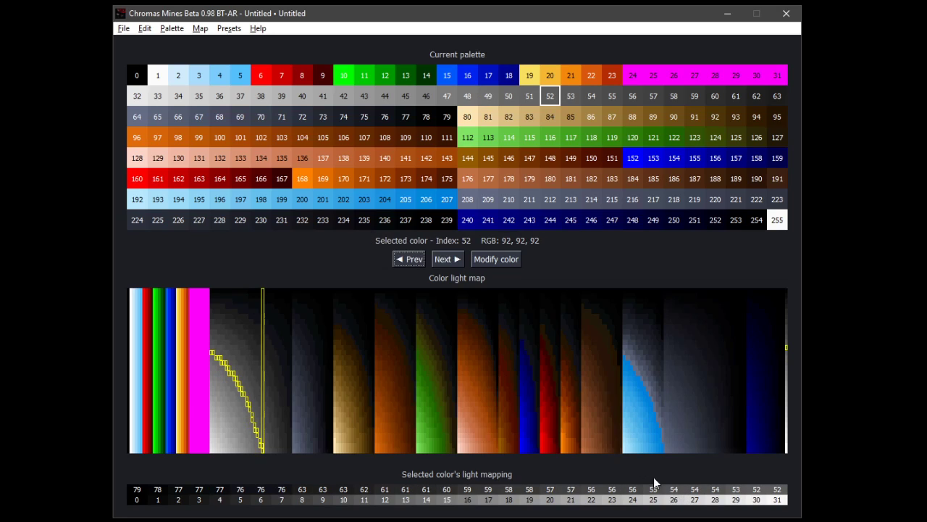
# Remap light level 22 of palette color 33 to color 57 and check the changed entry in the light map.
pyautogui.click(158, 96)
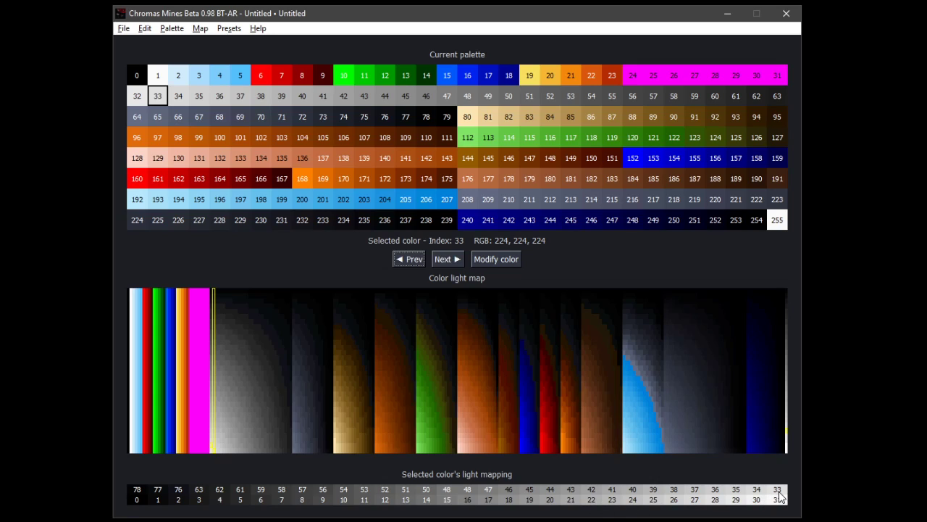
pyautogui.click(593, 499)
pyautogui.doubleClick(384, 258)
pyautogui.write('57')
pyautogui.click(375, 279)
pyautogui.click(235, 409)
pyautogui.click(276, 412)
pyautogui.click(234, 414)
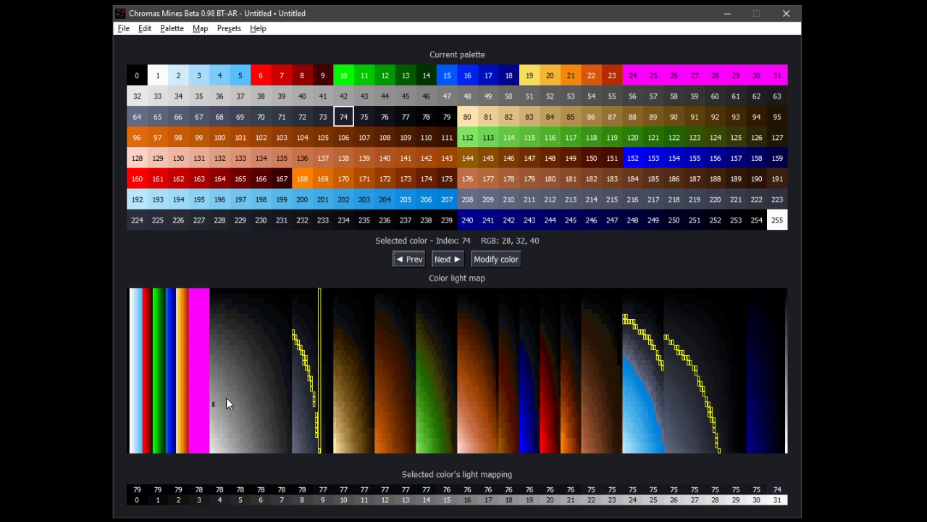
# Undo the last light mapping change and select palette color 98 in the color light map.
pyautogui.click(147, 31)
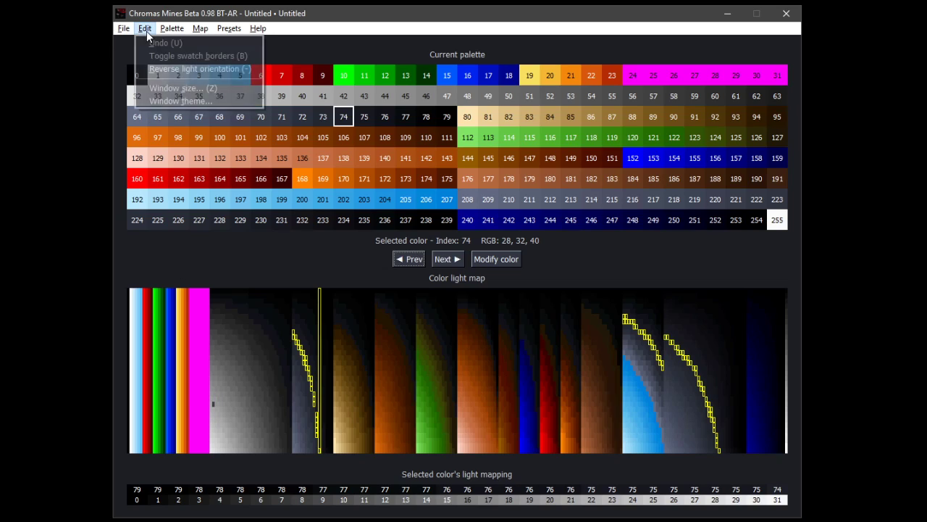
pyautogui.click(149, 44)
pyautogui.click(381, 390)
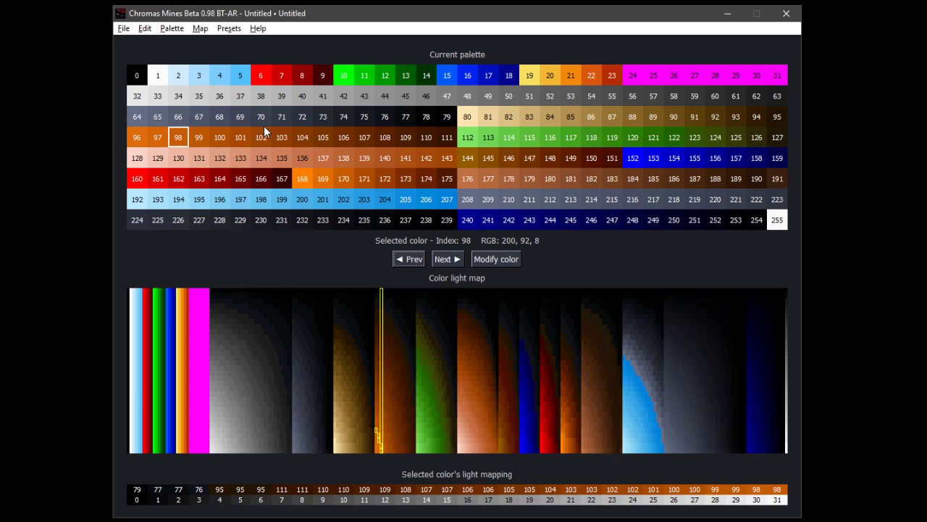
# Start a new palette and color map, and undo the reset.
pyautogui.click(121, 28)
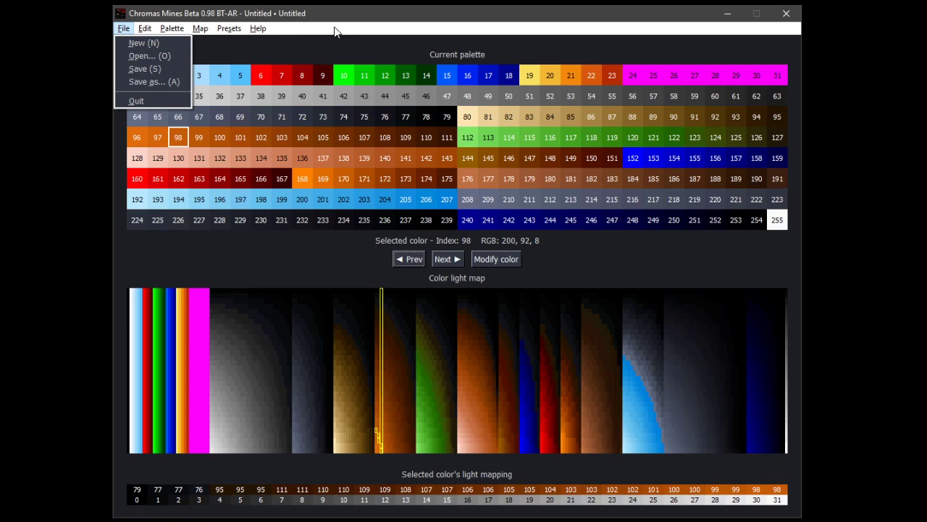
pyautogui.click(161, 41)
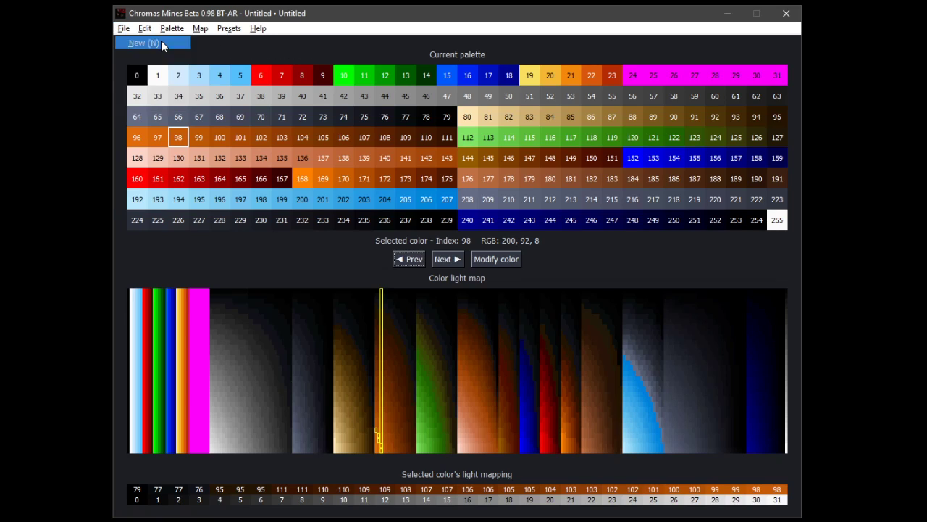
pyautogui.click(145, 28)
pyautogui.click(153, 41)
# Open the palette narshada.PAL together with the color map narshada.CMP from the Desktop.
pyautogui.click(120, 29)
pyautogui.click(139, 54)
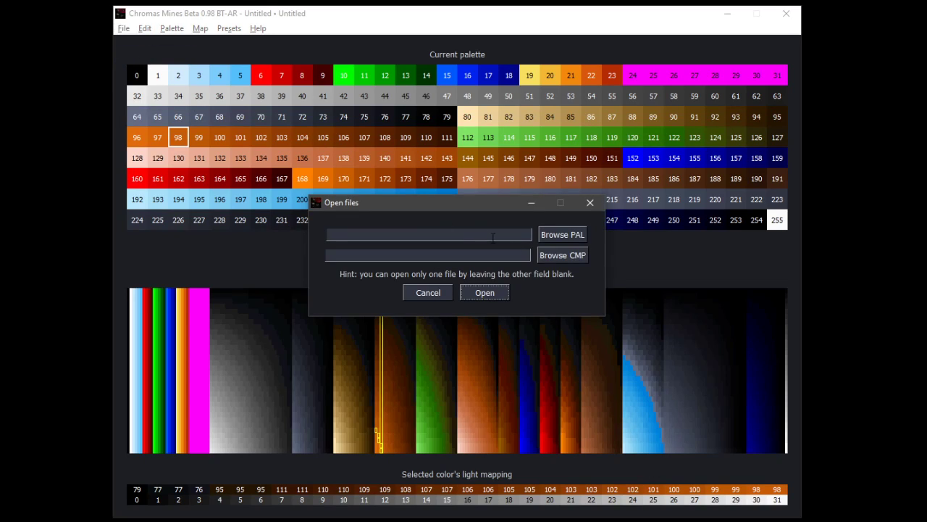
pyautogui.click(564, 235)
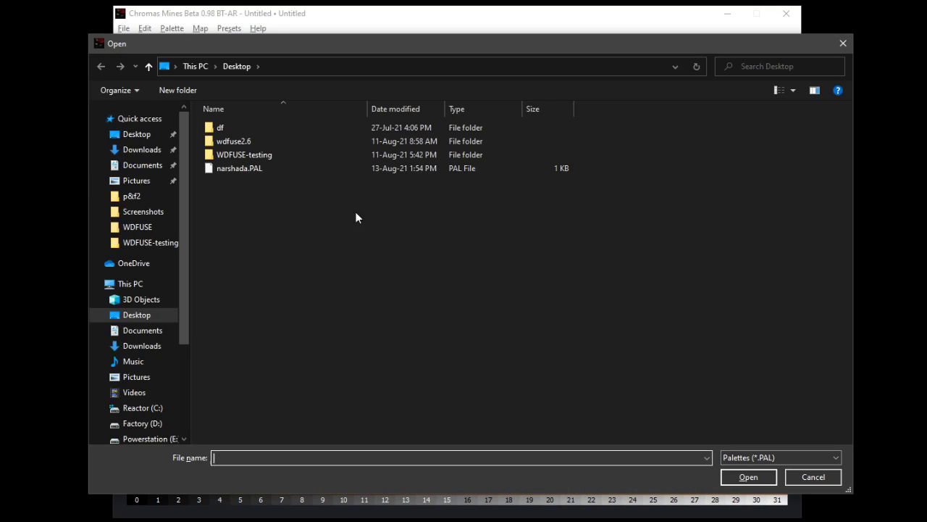
pyautogui.click(234, 169)
pyautogui.click(743, 476)
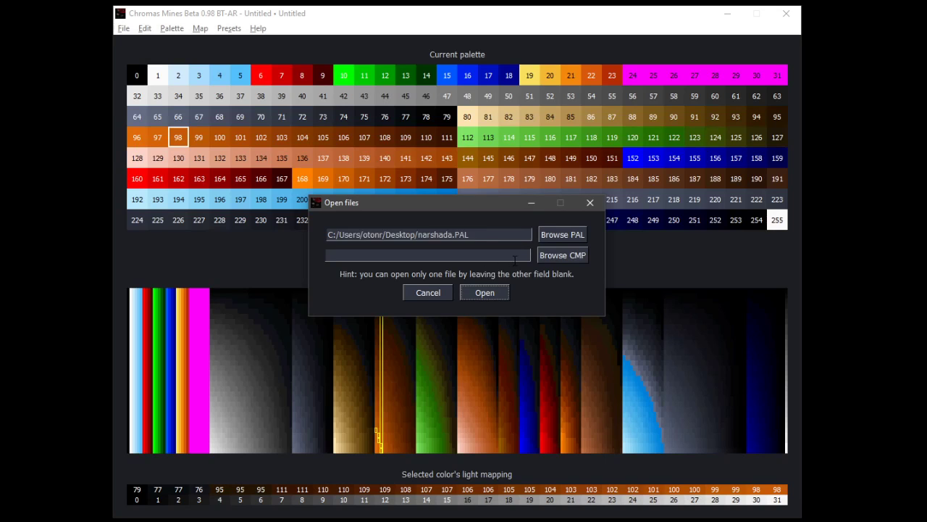
pyautogui.click(569, 260)
pyautogui.click(249, 171)
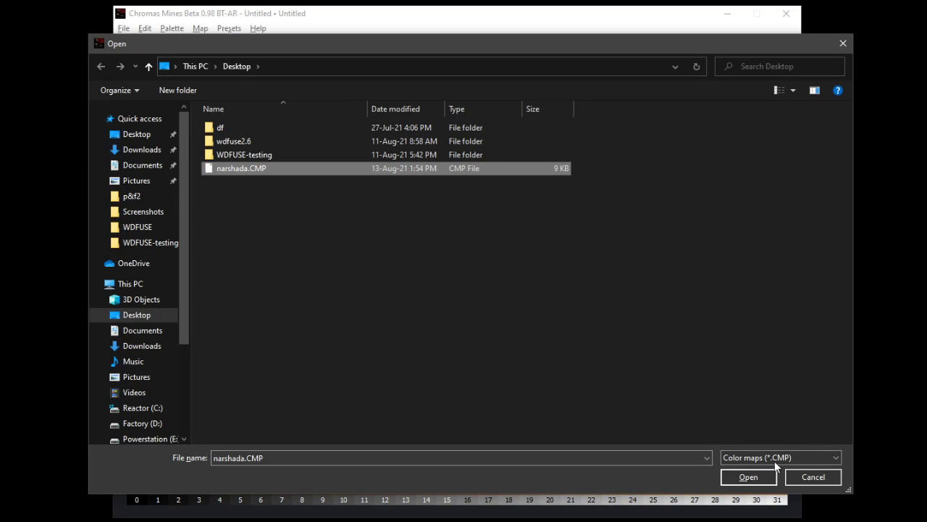
pyautogui.click(743, 476)
pyautogui.click(492, 296)
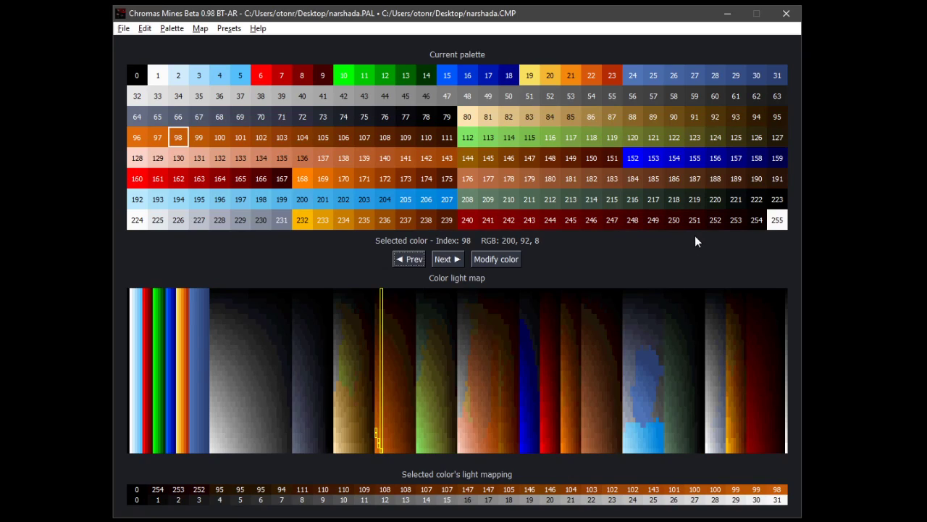
# Review the options for saving the palette and color map under new names, including flashlight luminosity, and leave without saving.
pyautogui.click(131, 32)
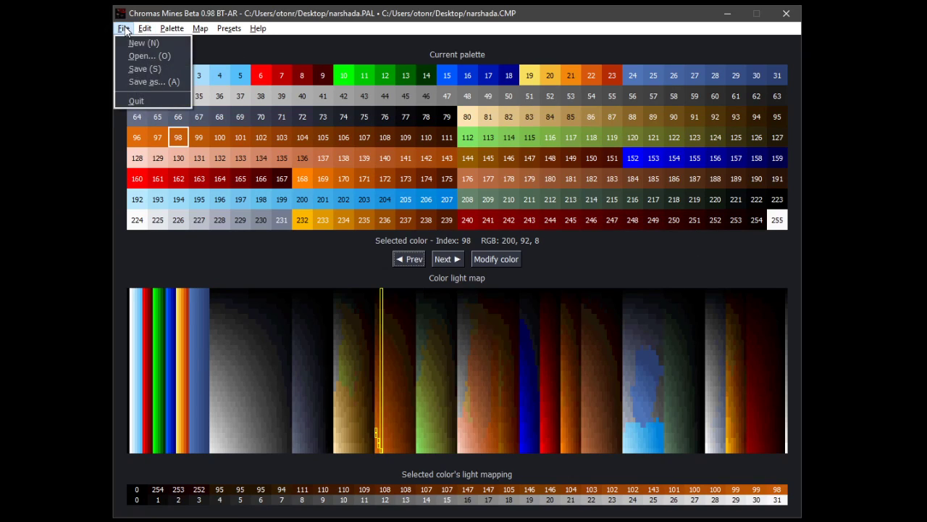
pyautogui.click(147, 82)
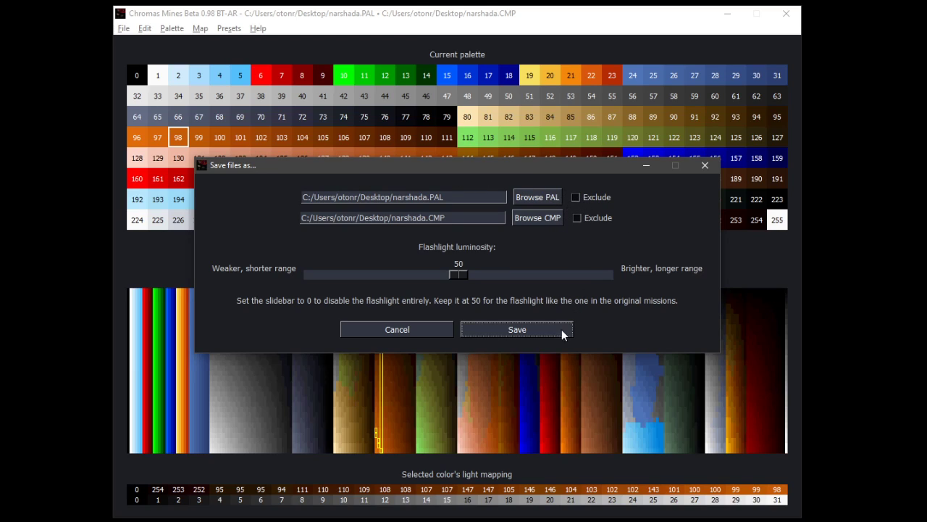
pyautogui.click(425, 329)
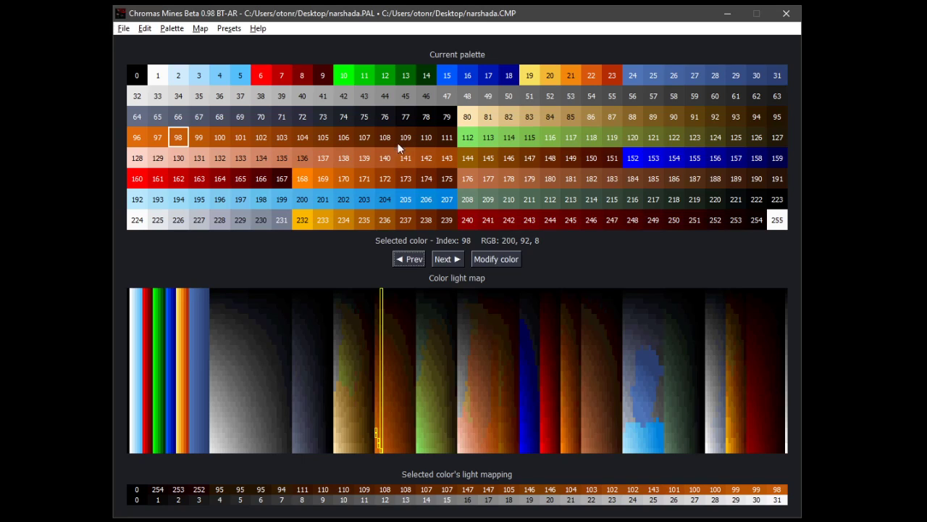
pyautogui.click(123, 28)
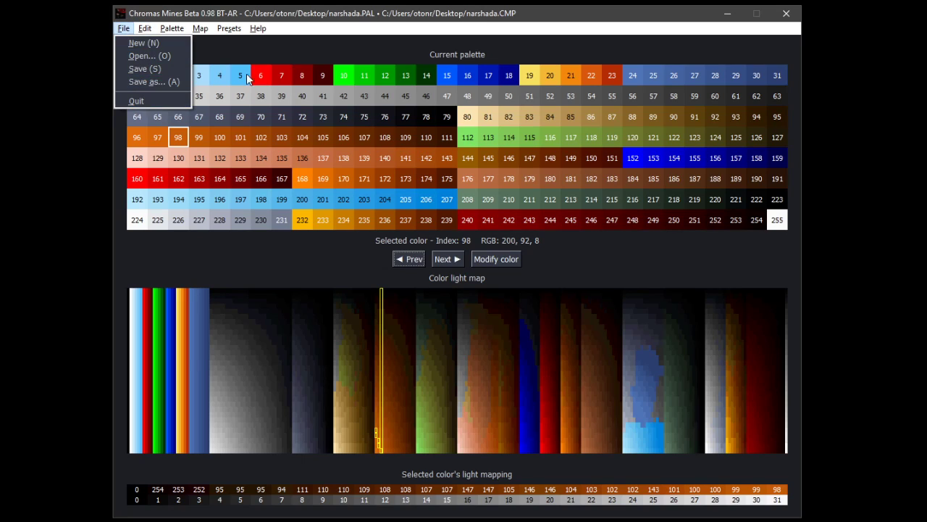
pyautogui.click(272, 50)
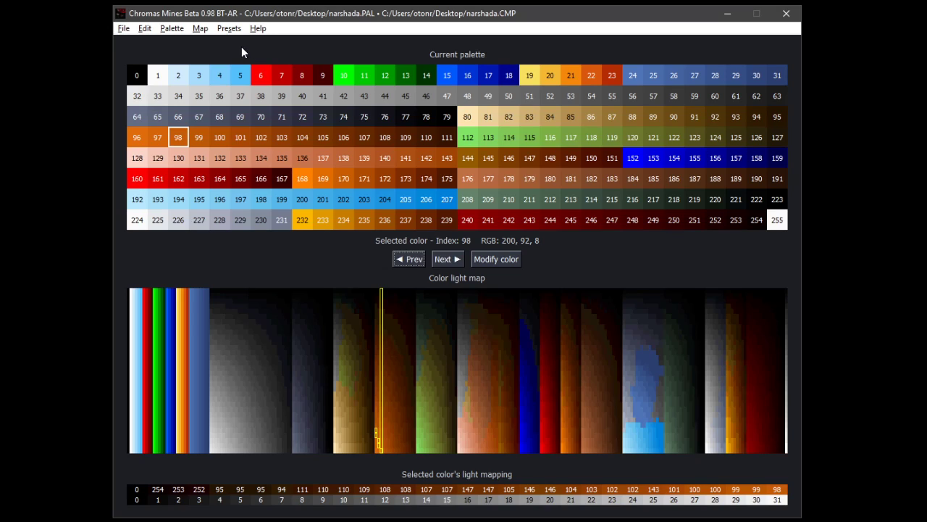
# Undo the loading of the narshada palette and color map data.
pyautogui.click(144, 29)
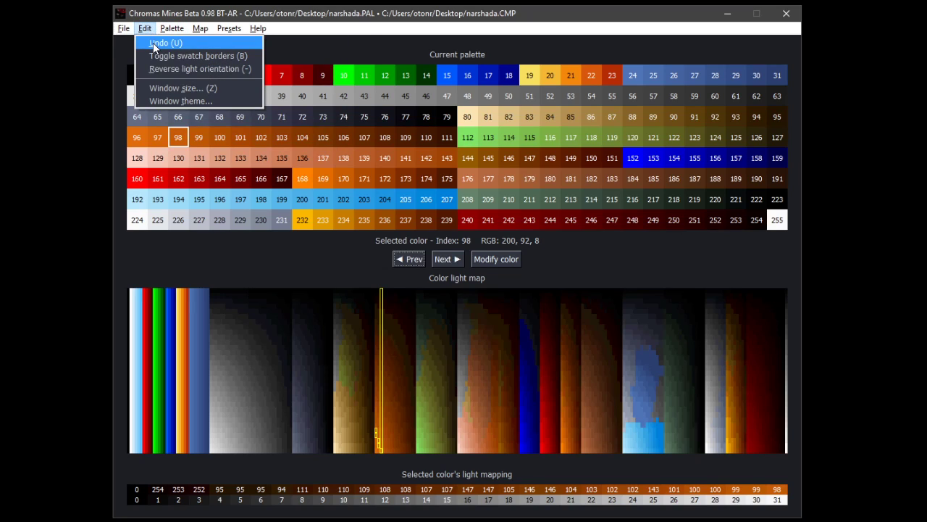
pyautogui.click(154, 44)
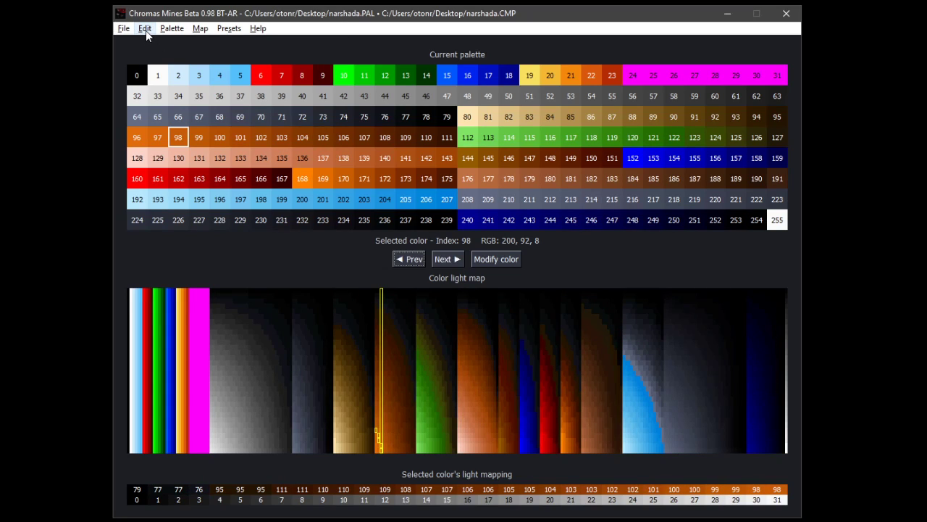
pyautogui.click(145, 30)
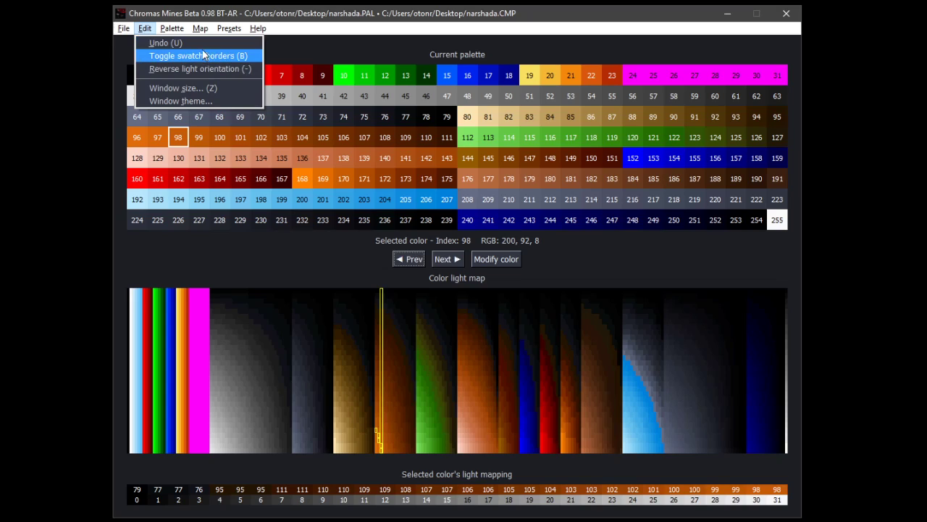
pyautogui.click(367, 17)
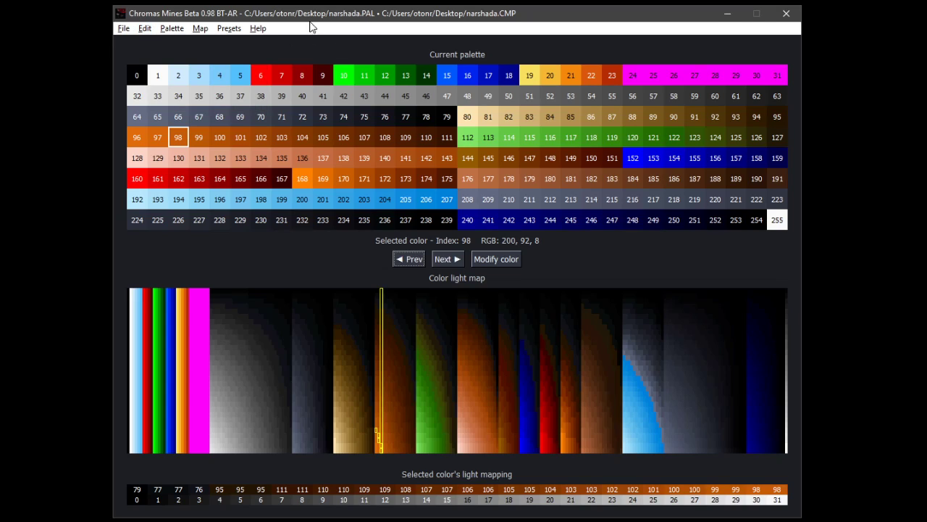
# Turn the swatch borders on for the palette and light map, and turn them off again.
pyautogui.click(146, 29)
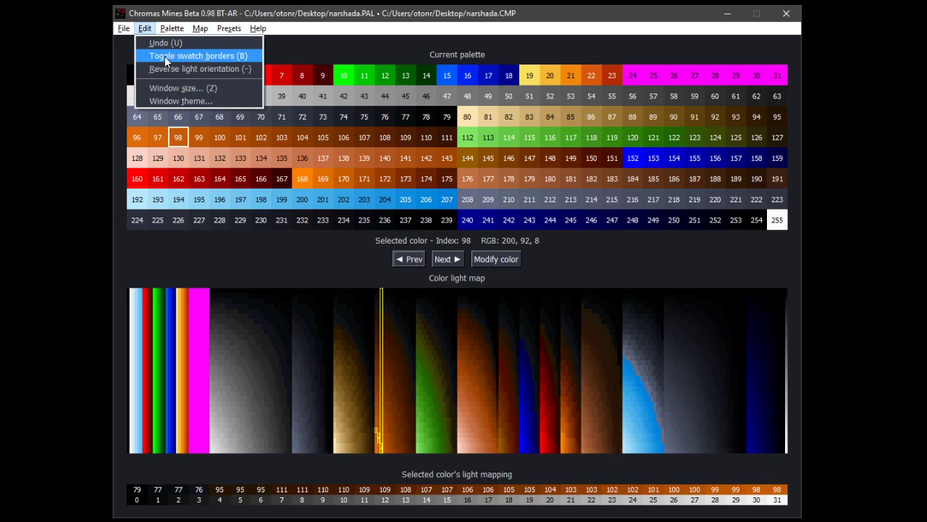
pyautogui.click(164, 56)
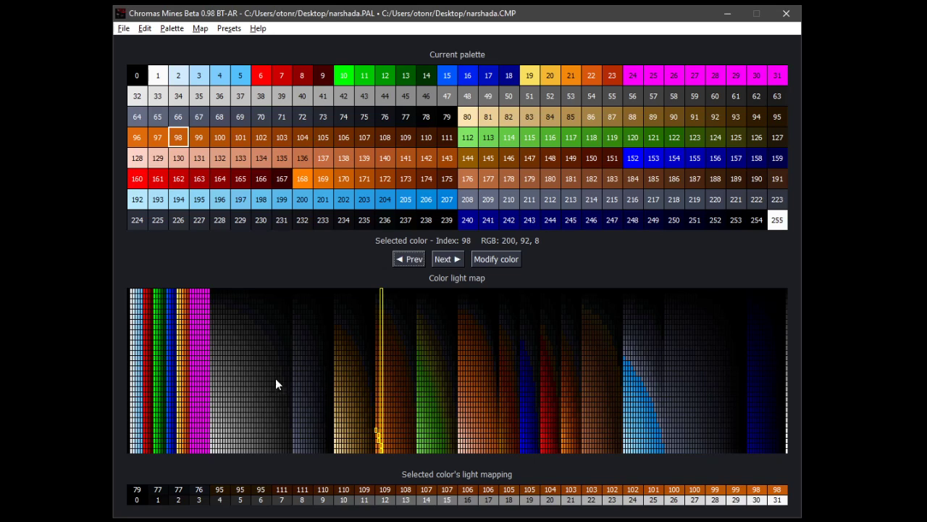
pyautogui.click(146, 31)
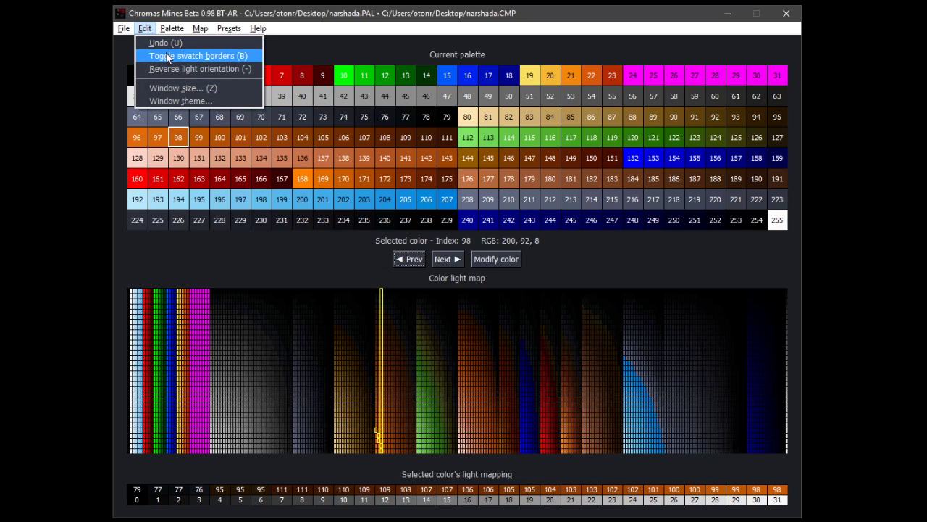
pyautogui.click(166, 57)
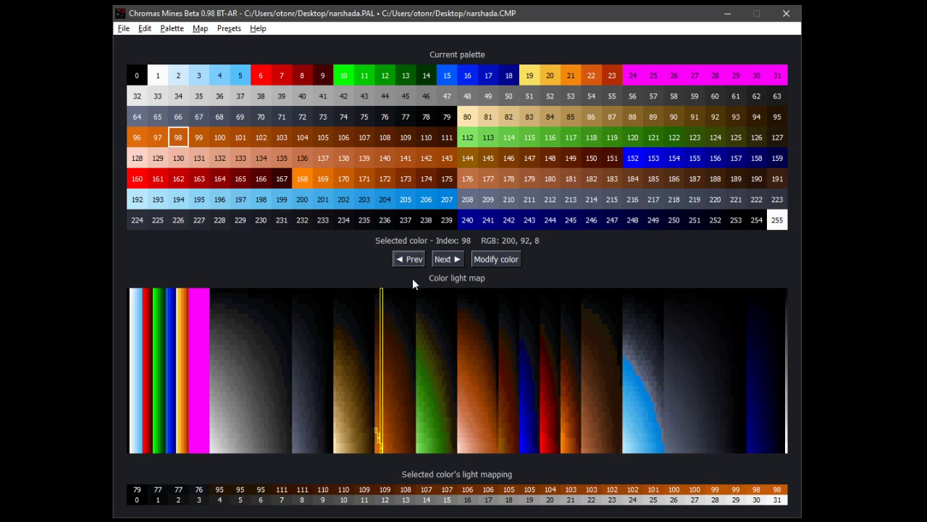
# Reverse the light orientation of the color light map and switch it back.
pyautogui.click(146, 30)
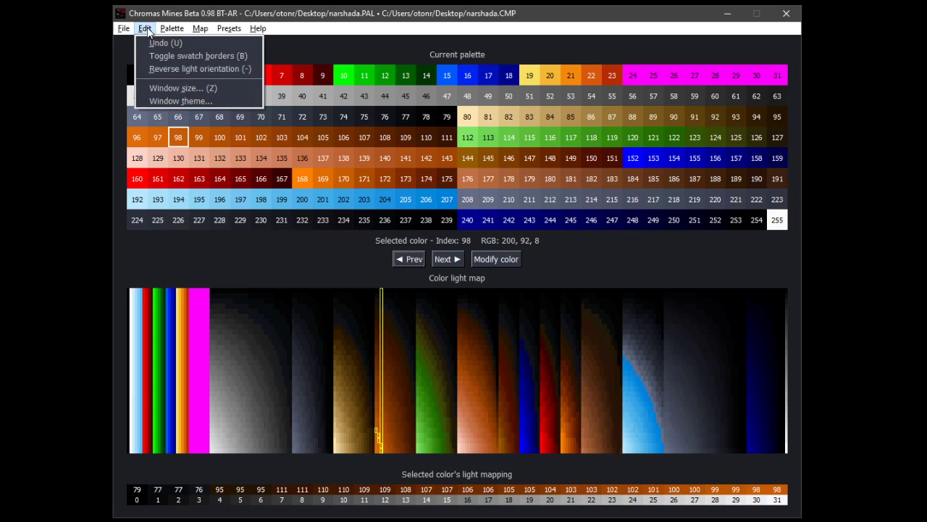
pyautogui.click(156, 69)
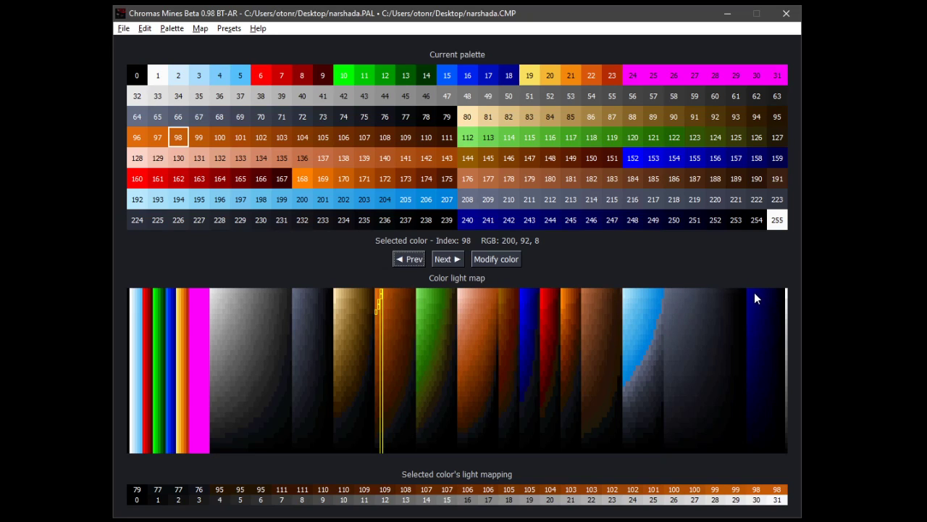
pyautogui.click(145, 28)
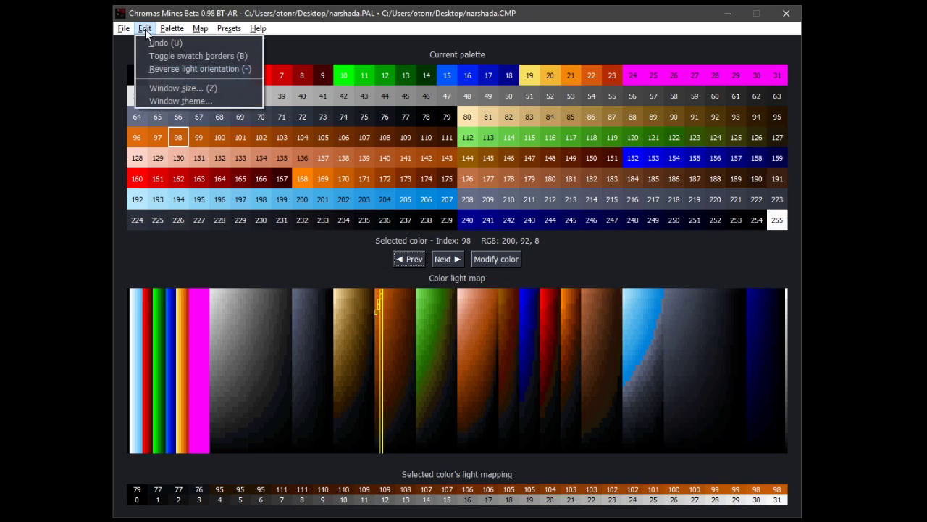
pyautogui.click(171, 70)
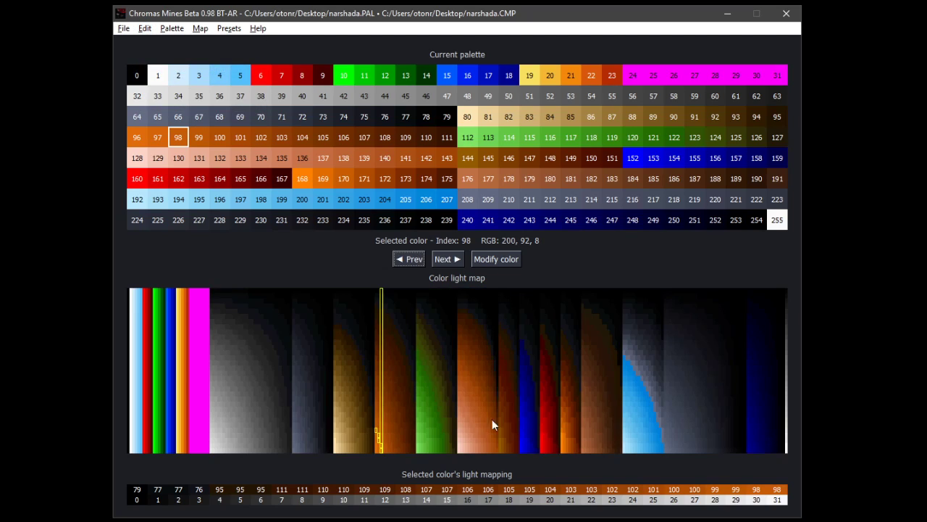
# Reduce the window size with a smaller zoom level and restore it to 100 percent.
pyautogui.click(147, 33)
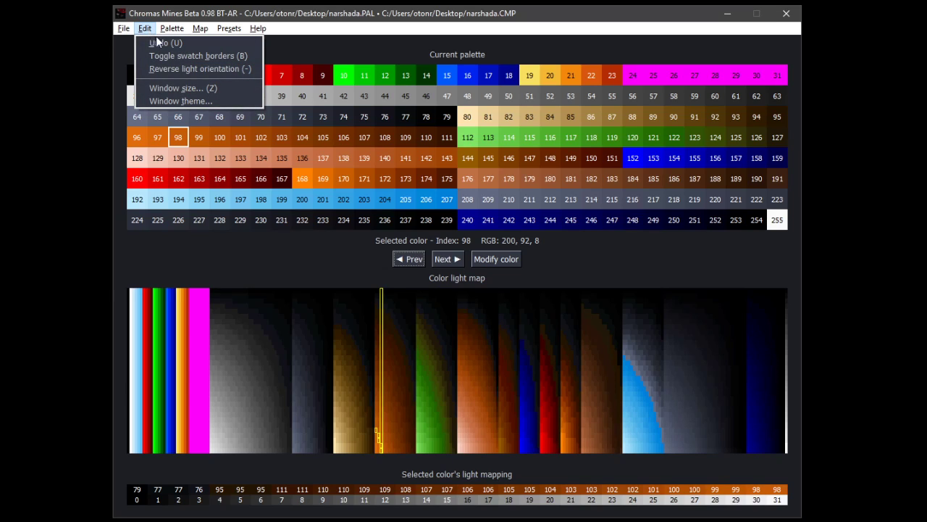
pyautogui.click(228, 87)
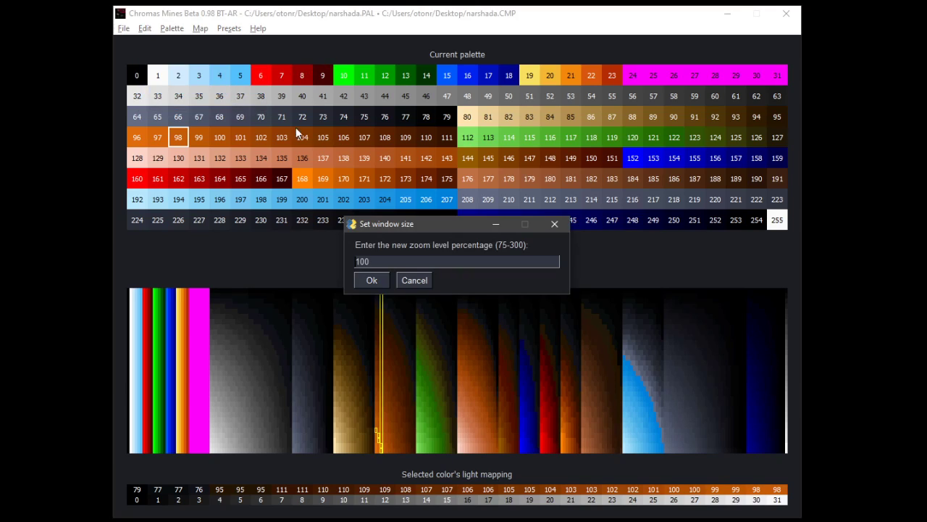
pyautogui.click(414, 280)
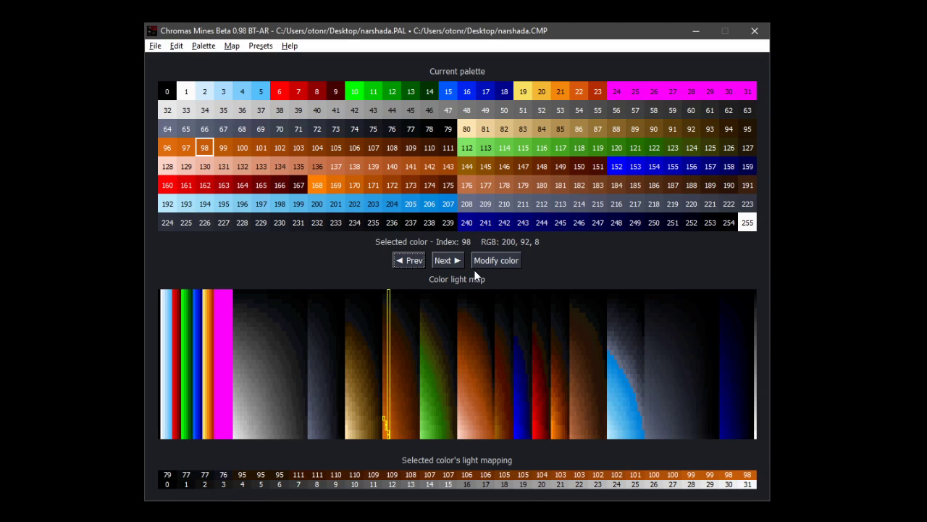
pyautogui.click(178, 46)
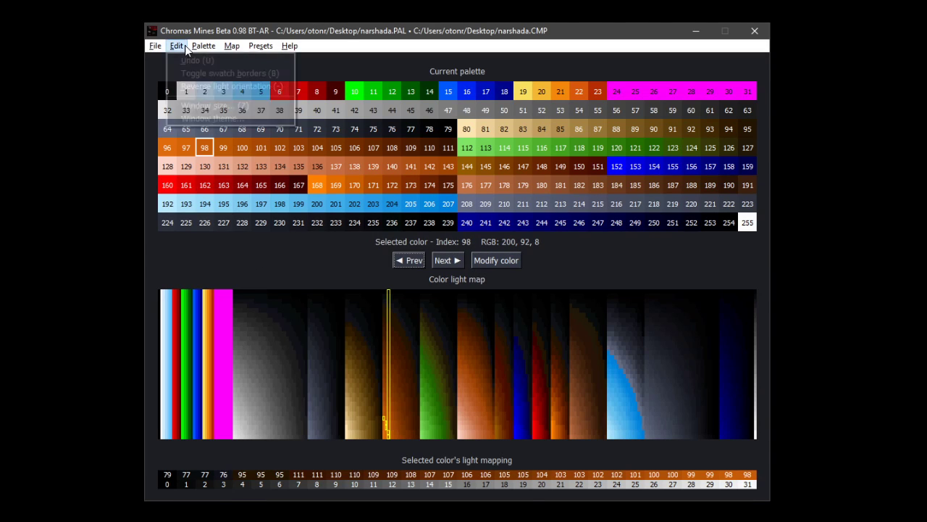
pyautogui.click(203, 104)
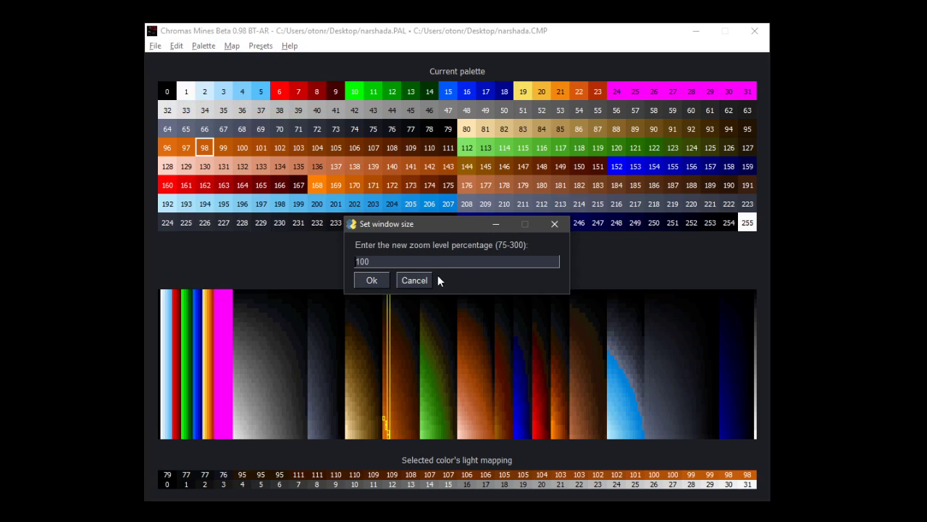
pyautogui.click(384, 279)
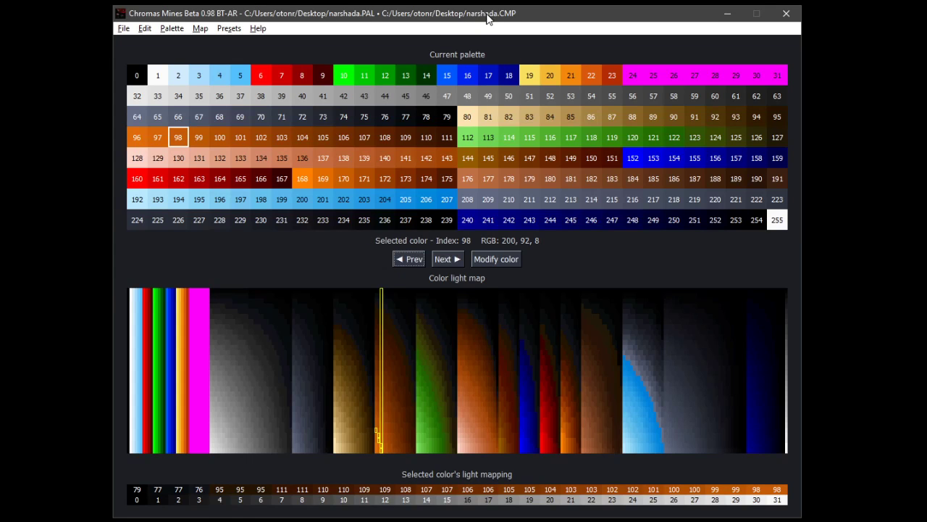
# Change the window theme to Headscratching on Gromas.
pyautogui.click(151, 29)
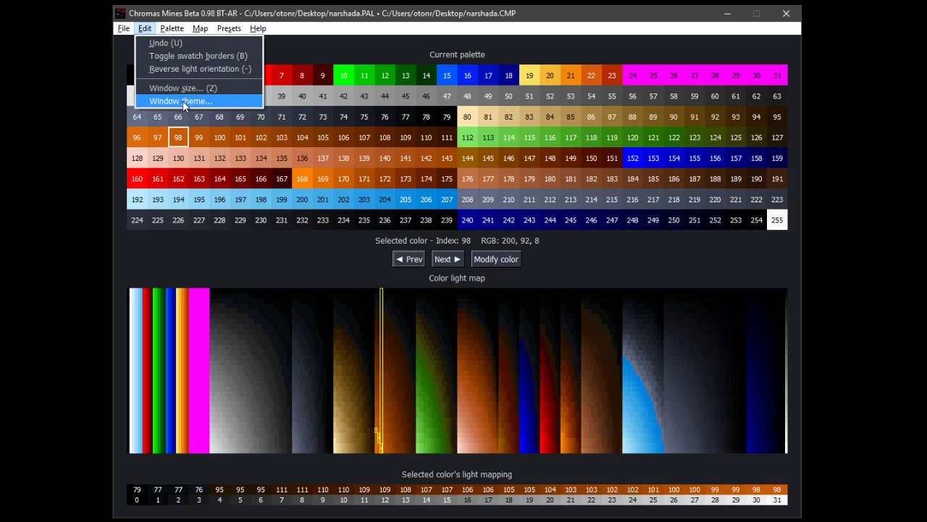
pyautogui.click(182, 100)
pyautogui.click(529, 253)
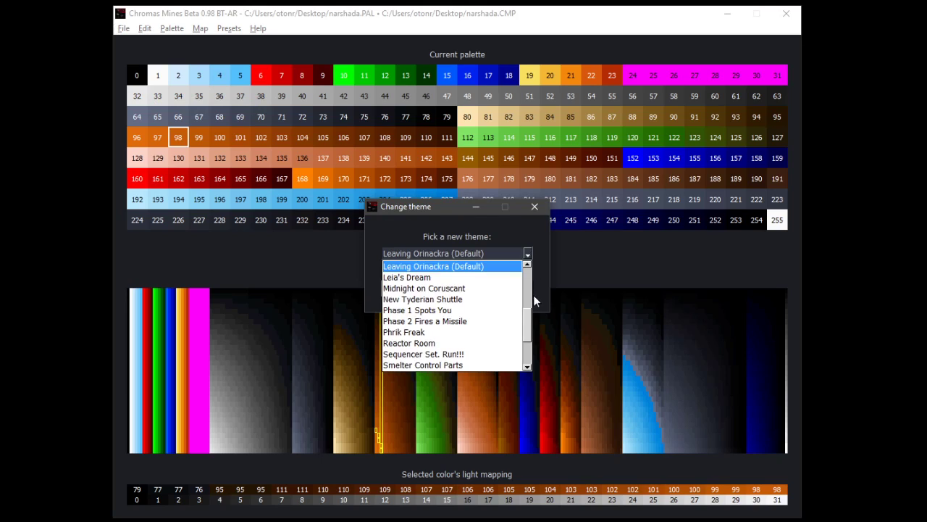
pyautogui.moveTo(526, 326); pyautogui.dragTo(535, 298)
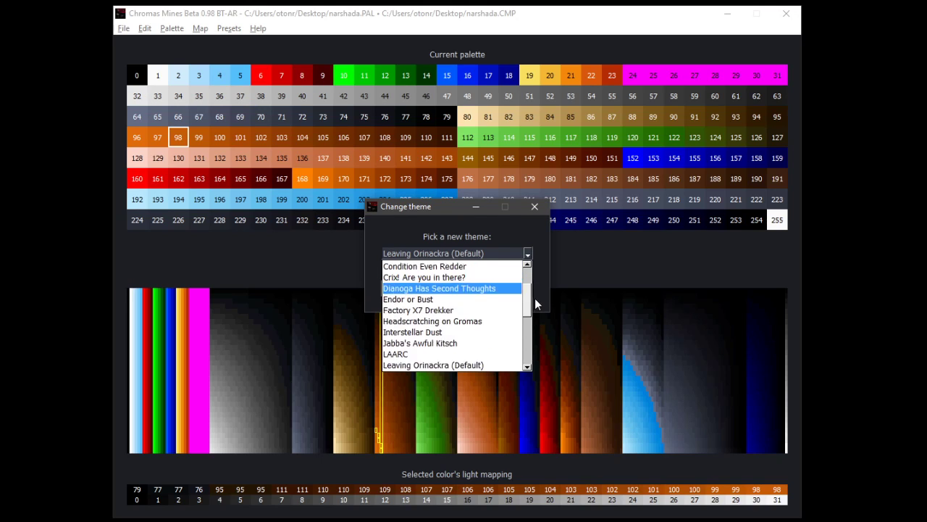
pyautogui.click(457, 321)
pyautogui.click(498, 291)
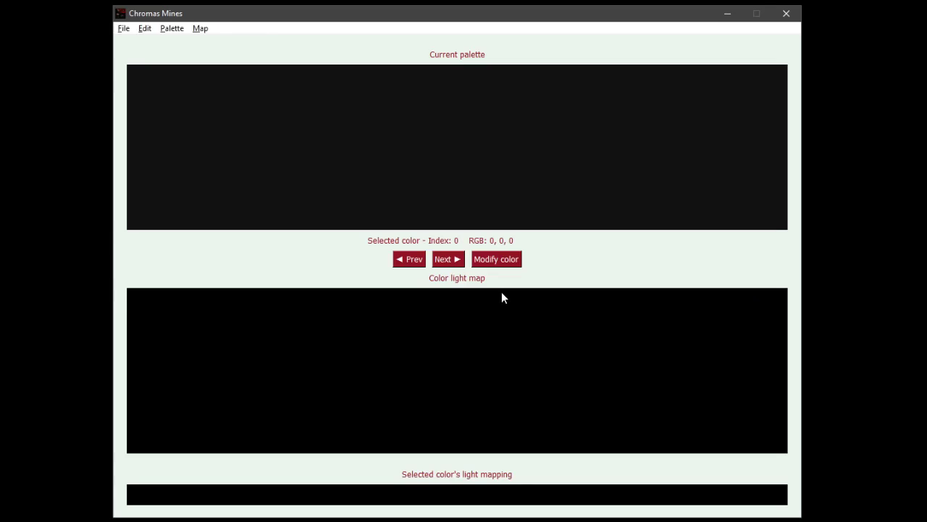
# Change the window theme to Smuggler Ship Secured, Sort Of.
pyautogui.click(146, 30)
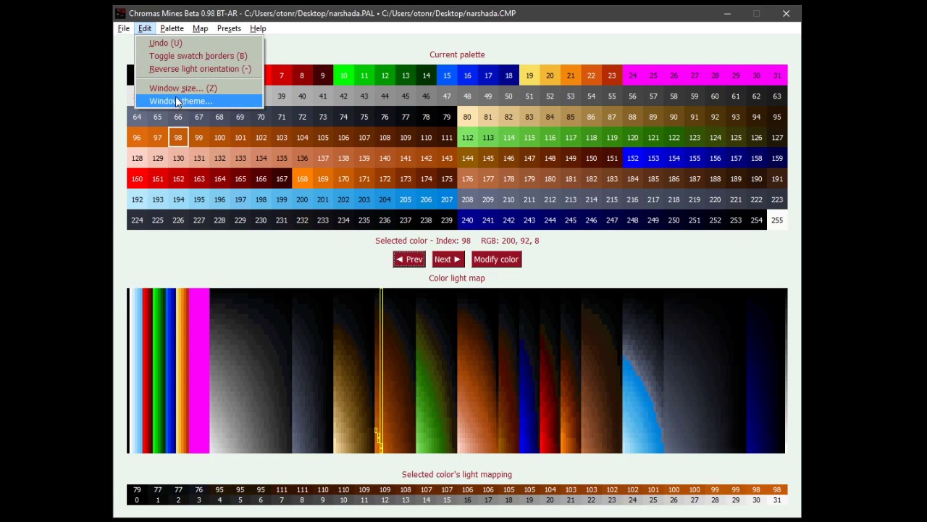
pyautogui.click(180, 101)
pyautogui.click(528, 253)
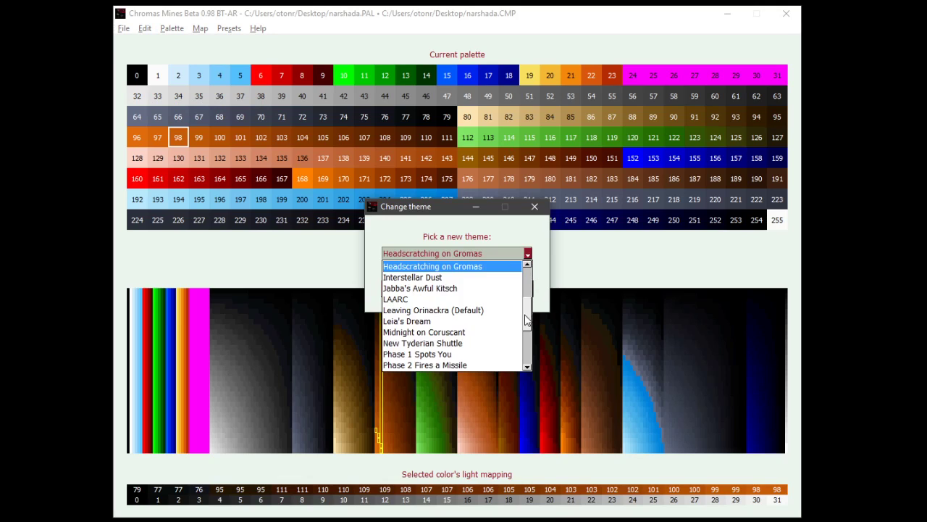
pyautogui.scroll(-3, 533, 319)
pyautogui.click(457, 321)
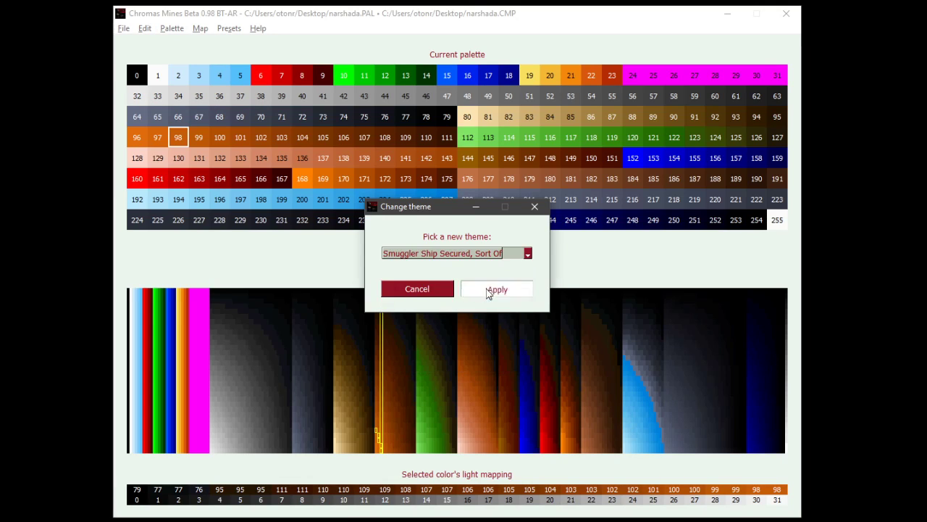
pyautogui.click(464, 289)
# Restore the window theme to Leaving Orinackra (Default).
pyautogui.click(170, 29)
pyautogui.moveTo(145, 28)
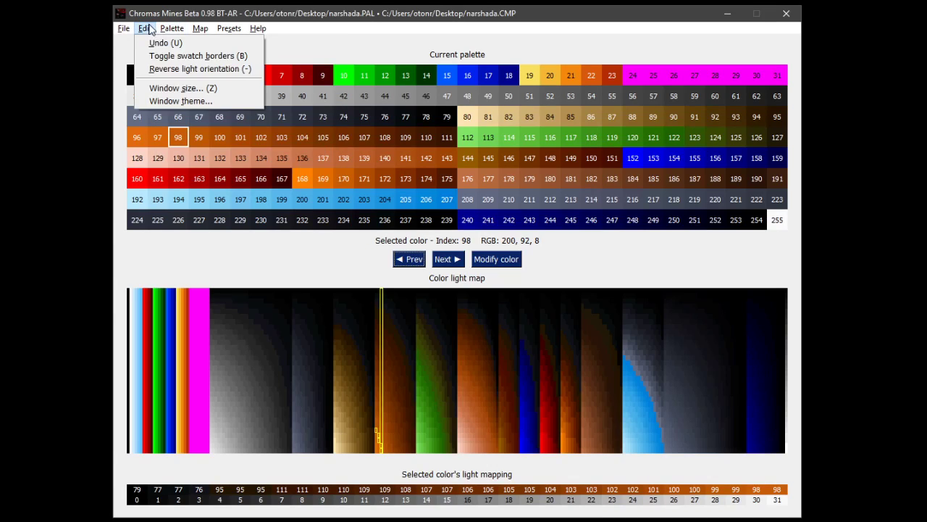
pyautogui.click(177, 100)
pyautogui.click(528, 255)
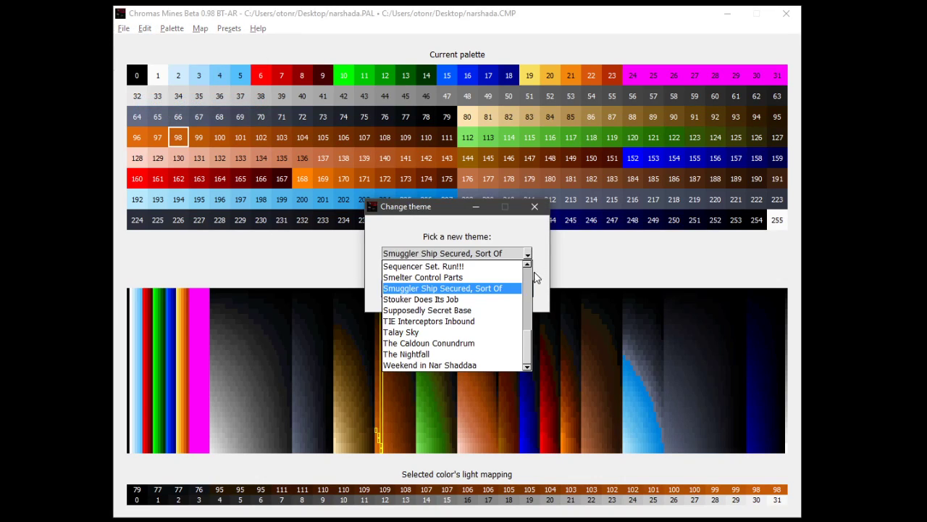
pyautogui.scroll(3, 530, 323)
pyautogui.scroll(1, 442, 319)
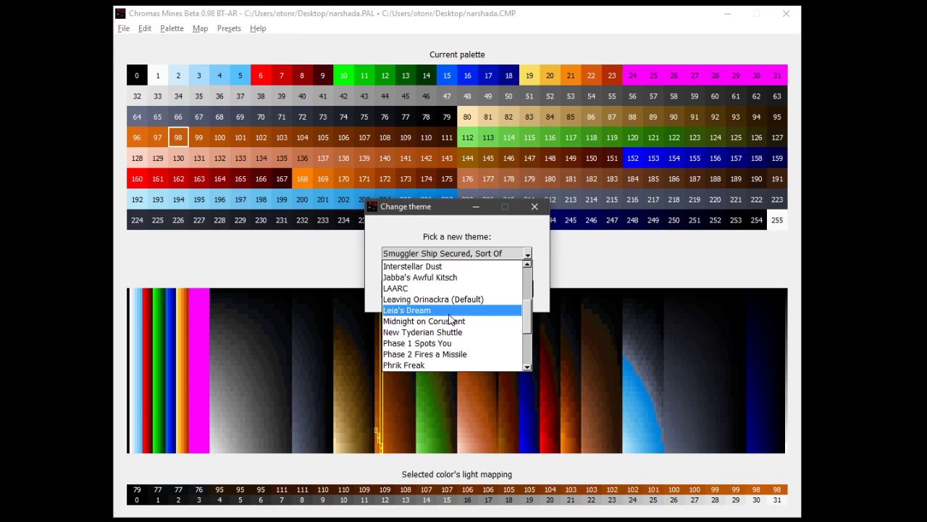
pyautogui.click(439, 300)
pyautogui.click(492, 290)
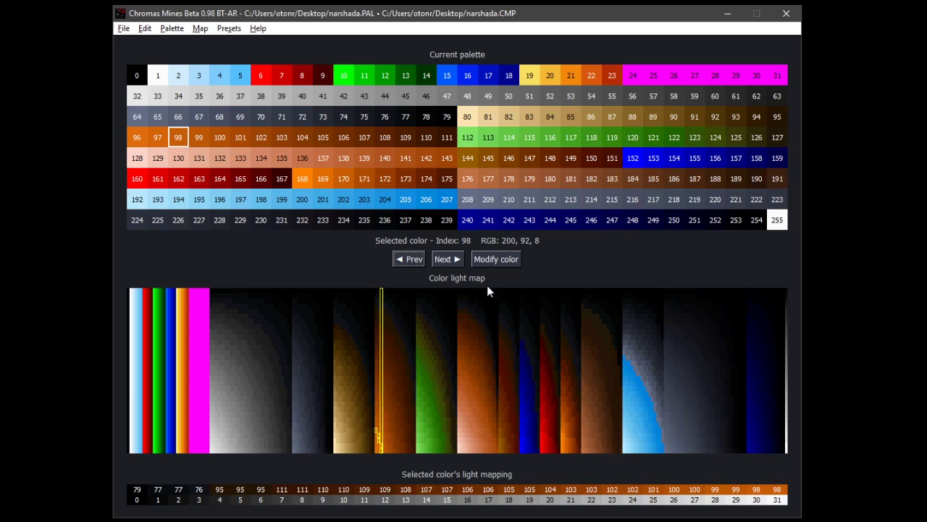
pyautogui.click(143, 29)
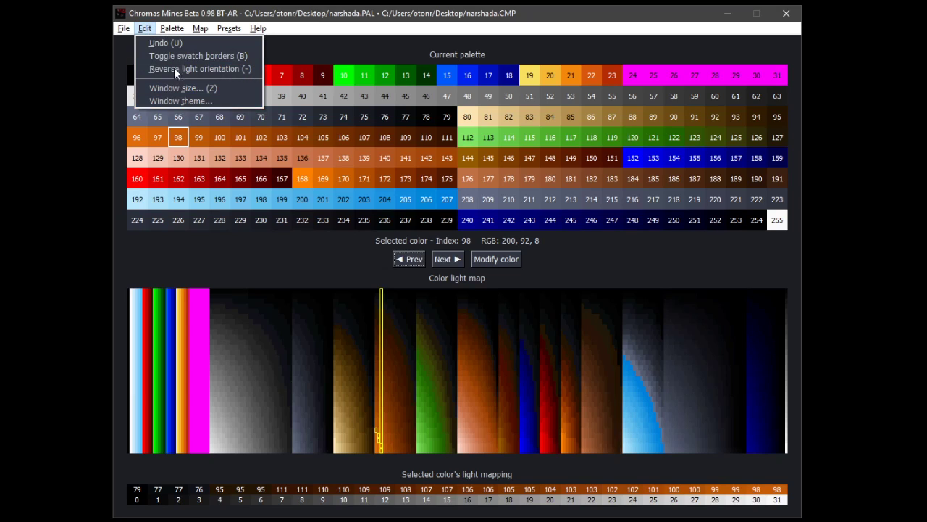
pyautogui.click(171, 31)
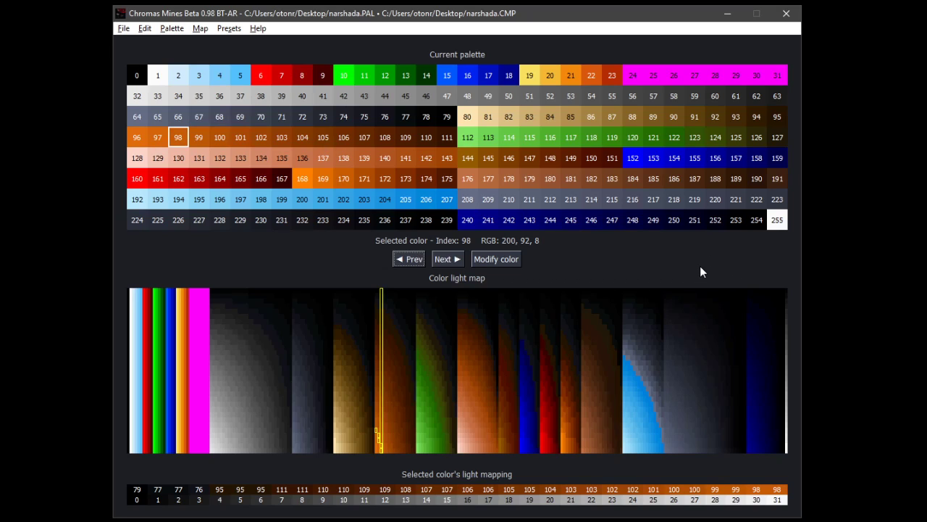
pyautogui.click(177, 30)
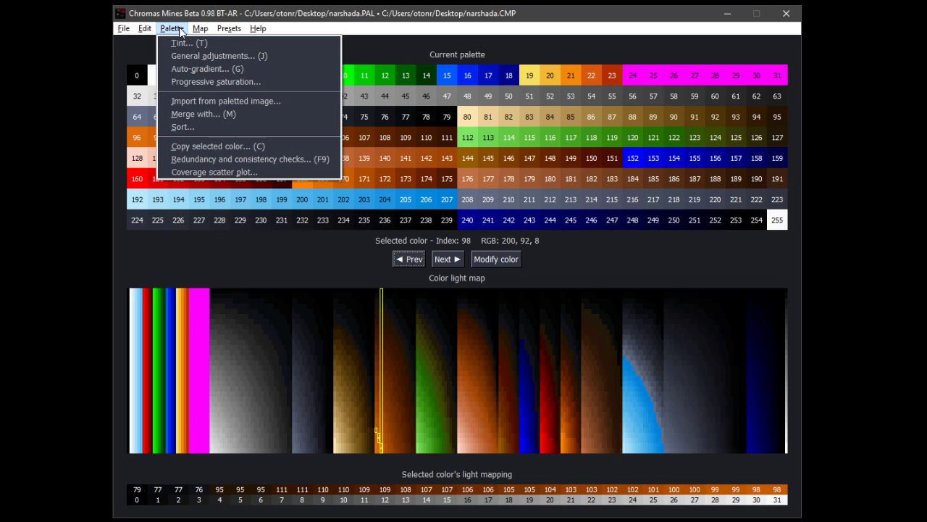
pyautogui.click(525, 42)
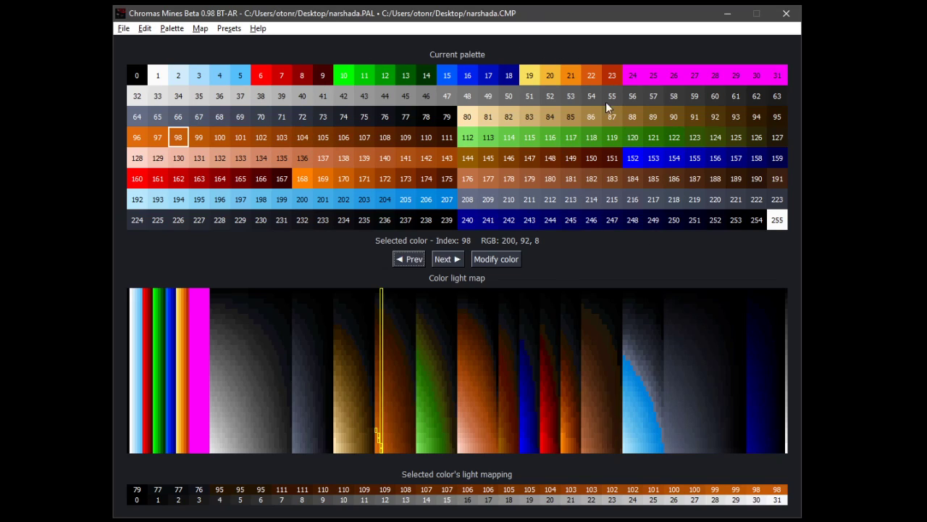
# Preview a palette tint with amounts red 0, green 0 and blue 115, and slightly lower the mix amount.
pyautogui.click(170, 29)
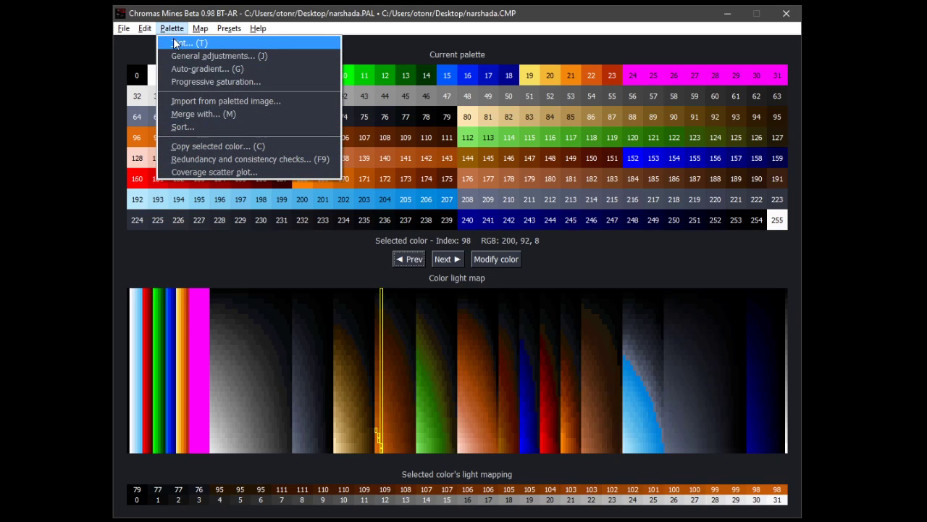
pyautogui.click(178, 42)
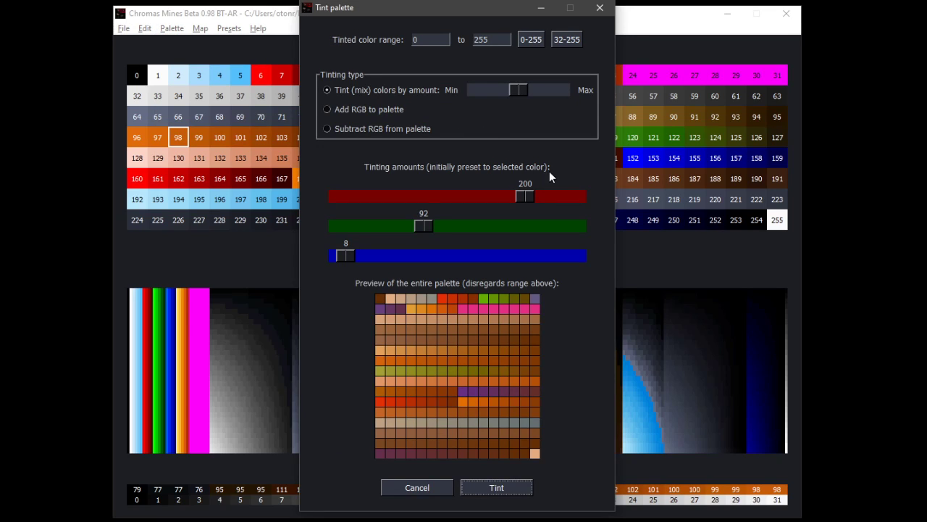
pyautogui.moveTo(527, 202); pyautogui.dragTo(491, 226)
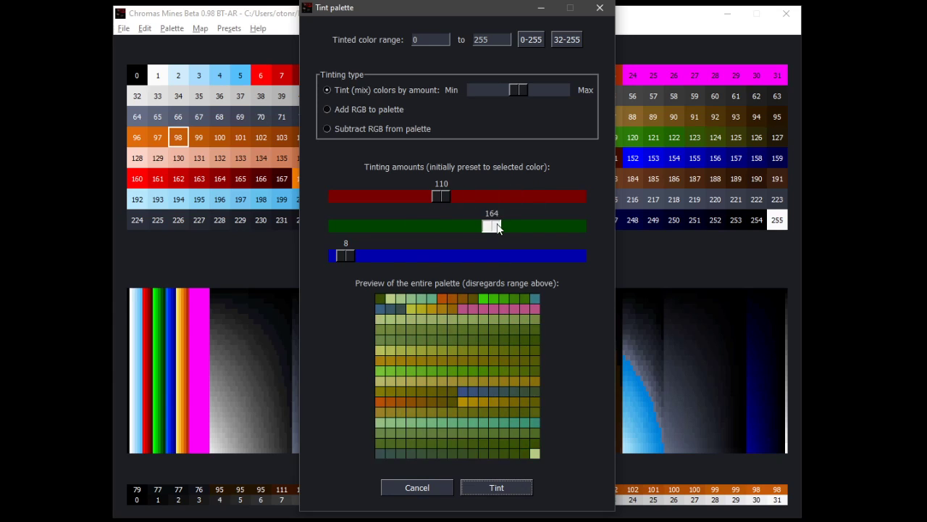
pyautogui.moveTo(345, 255); pyautogui.dragTo(400, 255)
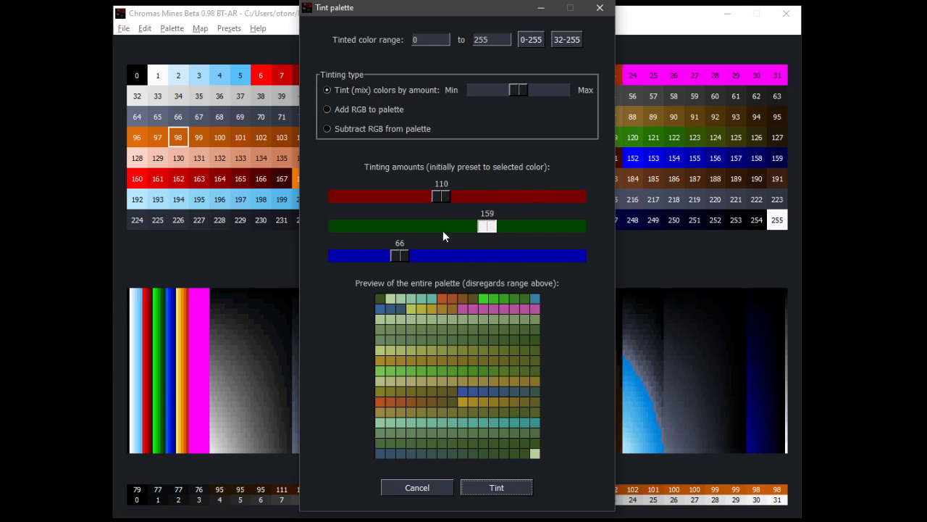
pyautogui.moveTo(491, 225); pyautogui.dragTo(399, 225)
pyautogui.moveTo(422, 258); pyautogui.dragTo(273, 259)
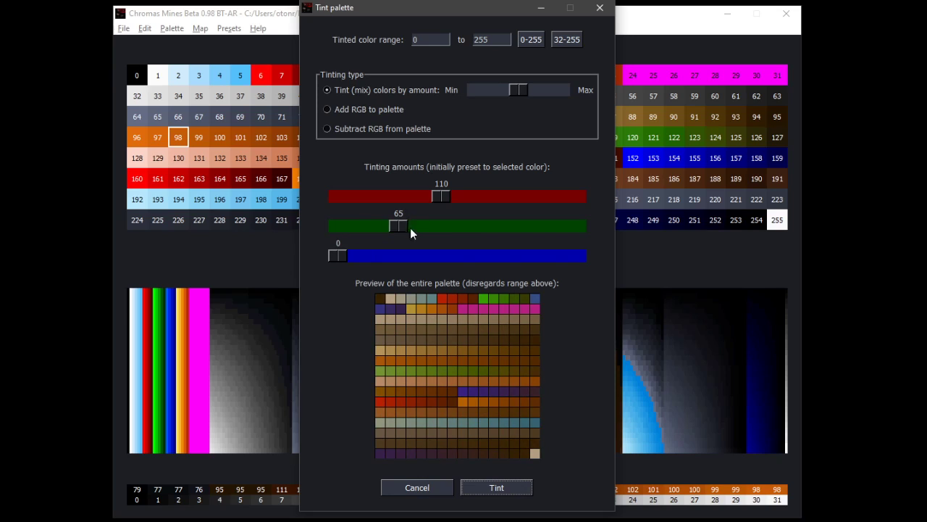
pyautogui.moveTo(350, 255); pyautogui.dragTo(447, 258)
pyautogui.moveTo(399, 225); pyautogui.dragTo(326, 226)
pyautogui.moveTo(427, 200); pyautogui.dragTo(281, 207)
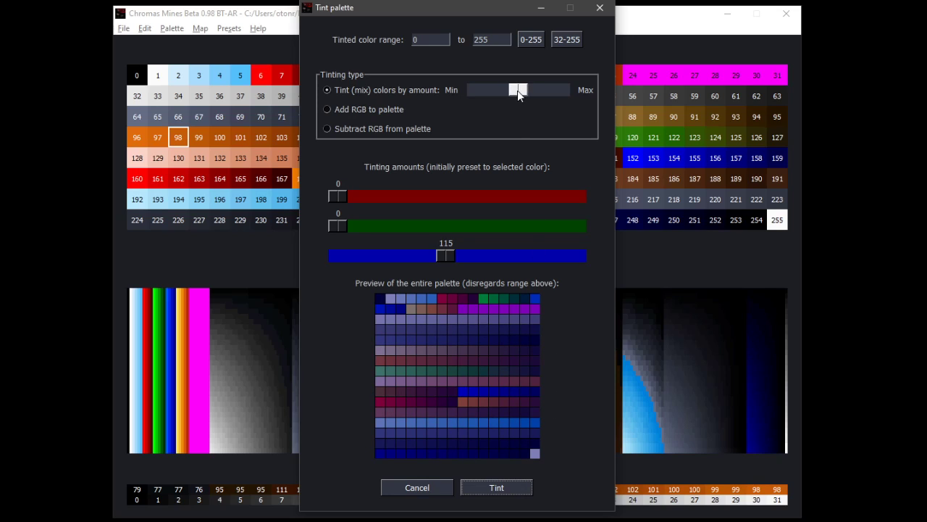
pyautogui.moveTo(510, 90)
pyautogui.mouseDown()
pyautogui.moveTo(478, 90)
pyautogui.moveTo(559, 90)
pyautogui.moveTo(508, 90)
pyautogui.mouseUp()
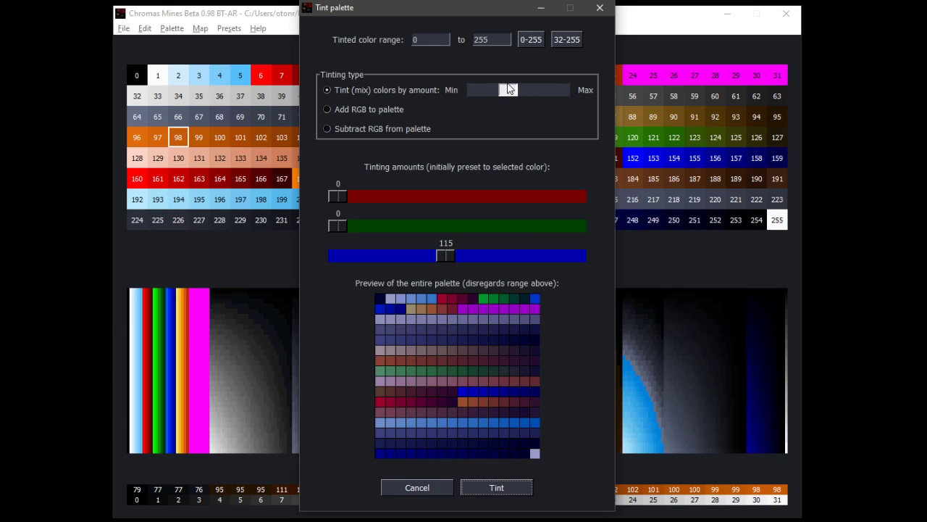
# Preview adding RGB to the palette, and preview subtracting it with amounts red 68, green 34 and blue 17.
pyautogui.click(360, 106)
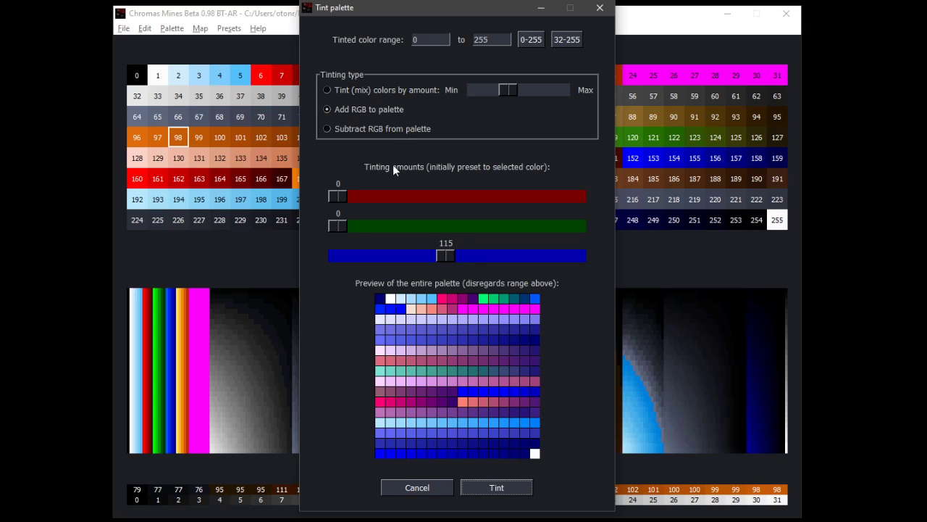
pyautogui.click(386, 130)
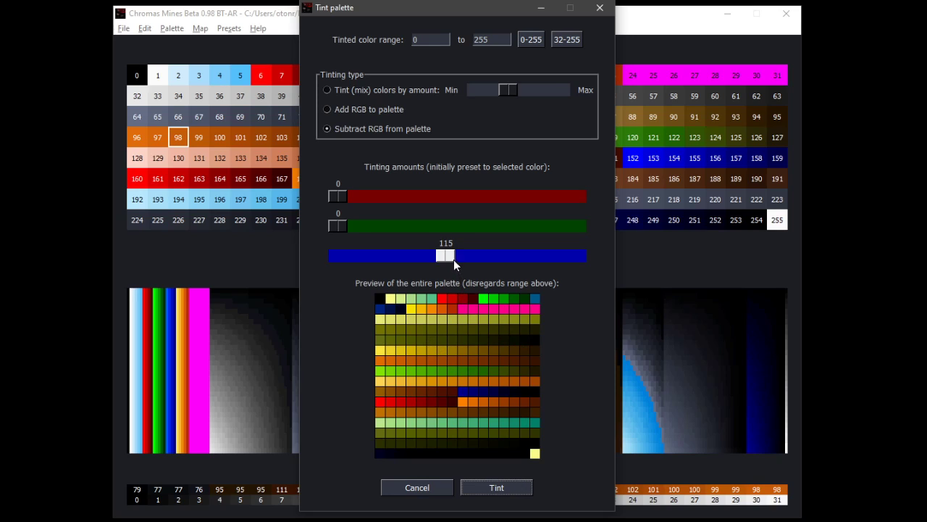
pyautogui.click(474, 259)
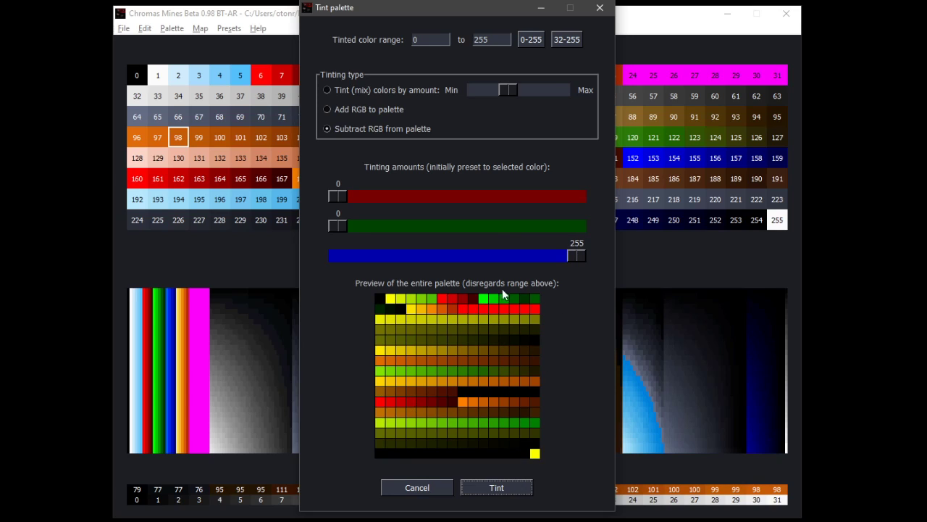
pyautogui.moveTo(580, 262); pyautogui.dragTo(405, 262)
pyautogui.moveTo(345, 228); pyautogui.dragTo(403, 195)
pyautogui.moveTo(371, 229)
pyautogui.mouseDown()
pyautogui.moveTo(397, 226)
pyautogui.moveTo(362, 252)
pyautogui.moveTo(370, 226)
pyautogui.mouseUp()
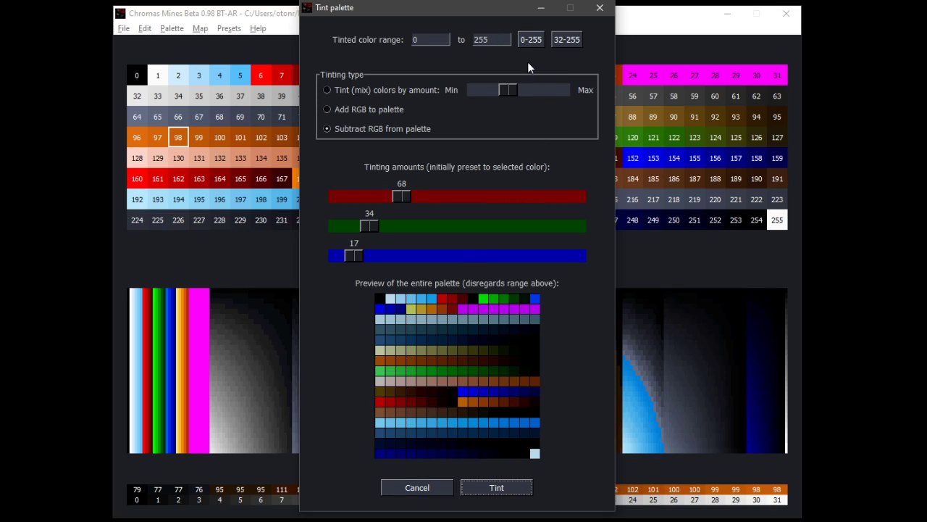
# Alternate the tinted color range between 32-255 and 0-255, leave it at 0-255, and set the red amount to 112.
pyautogui.click(564, 43)
pyautogui.click(535, 42)
pyautogui.click(566, 45)
pyautogui.click(534, 40)
pyautogui.moveTo(421, 192); pyautogui.dragTo(443, 196)
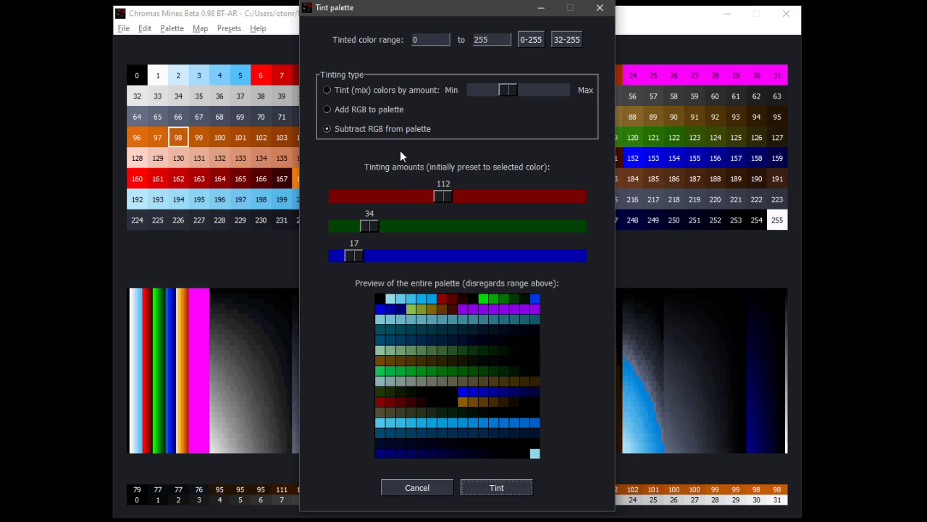
# Tint the whole palette in mix mode with red 0, green 34 and blue 154, and undo the tint.
pyautogui.click(339, 91)
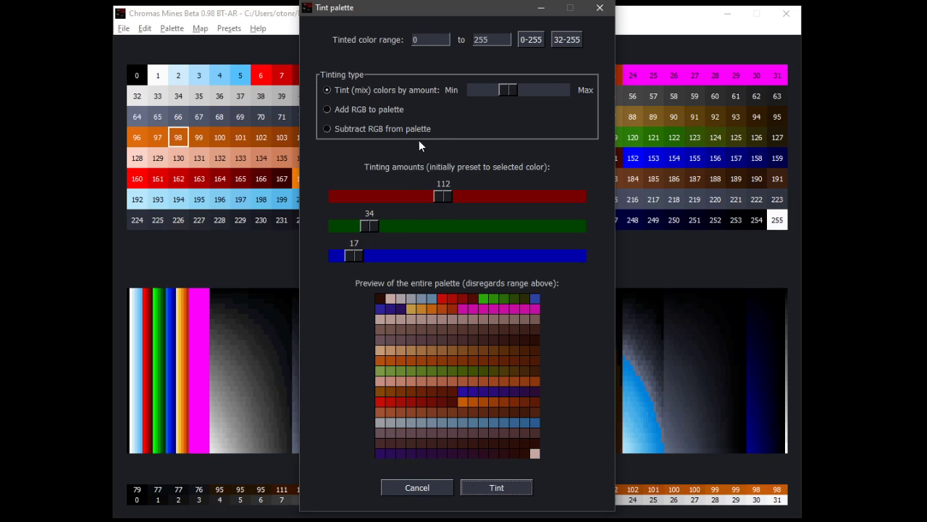
pyautogui.moveTo(451, 191); pyautogui.dragTo(329, 197)
pyautogui.moveTo(353, 255); pyautogui.dragTo(476, 250)
pyautogui.moveTo(513, 88)
pyautogui.mouseDown()
pyautogui.moveTo(523, 90)
pyautogui.moveTo(505, 92)
pyautogui.mouseUp()
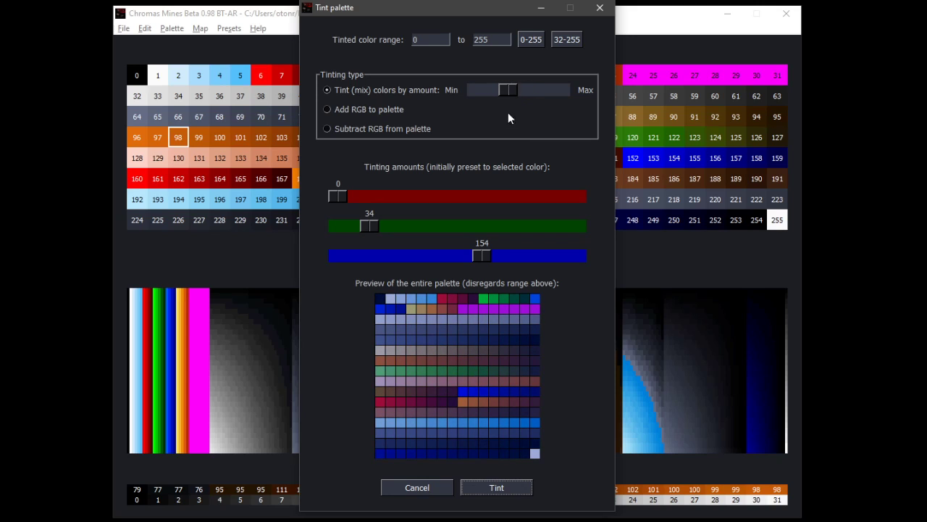
pyautogui.click(505, 490)
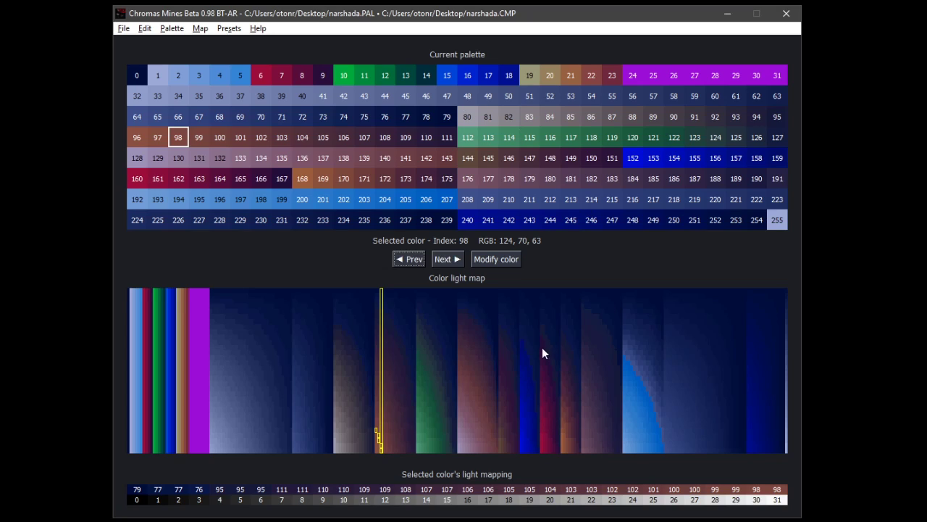
pyautogui.click(150, 30)
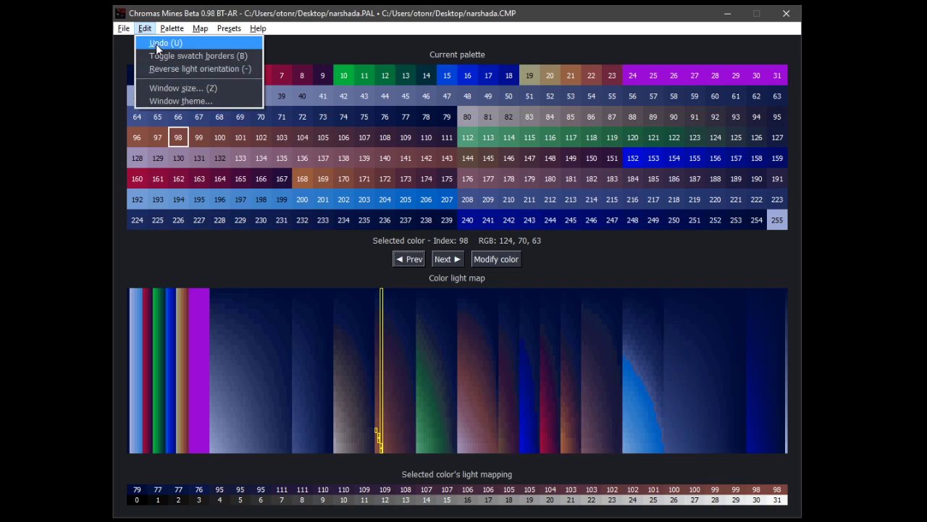
pyautogui.click(157, 44)
# Preview general palette adjustments with brightness -30, contrast 6, gamma 13 and saturation -11.
pyautogui.click(144, 31)
pyautogui.moveTo(172, 29)
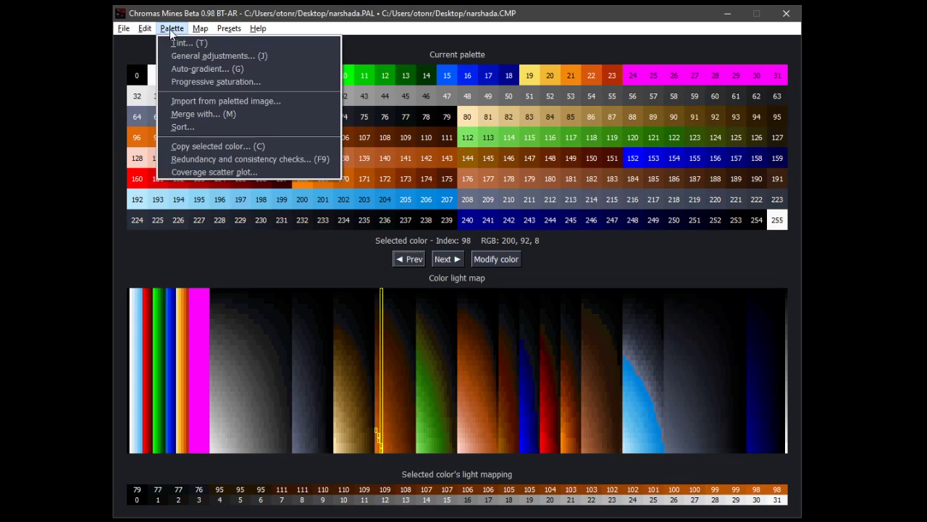
pyautogui.click(182, 57)
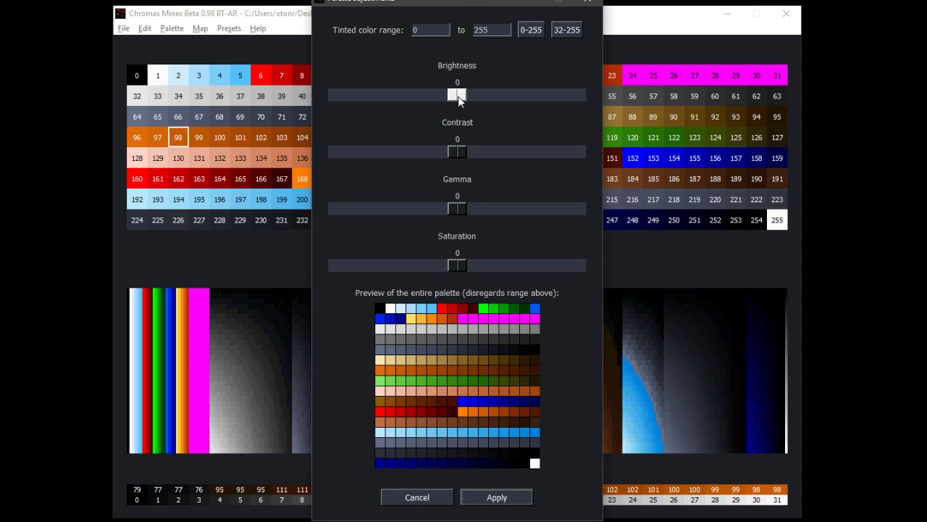
pyautogui.moveTo(458, 96)
pyautogui.mouseDown()
pyautogui.moveTo(475, 97)
pyautogui.moveTo(444, 95)
pyautogui.mouseUp()
pyautogui.click(473, 151)
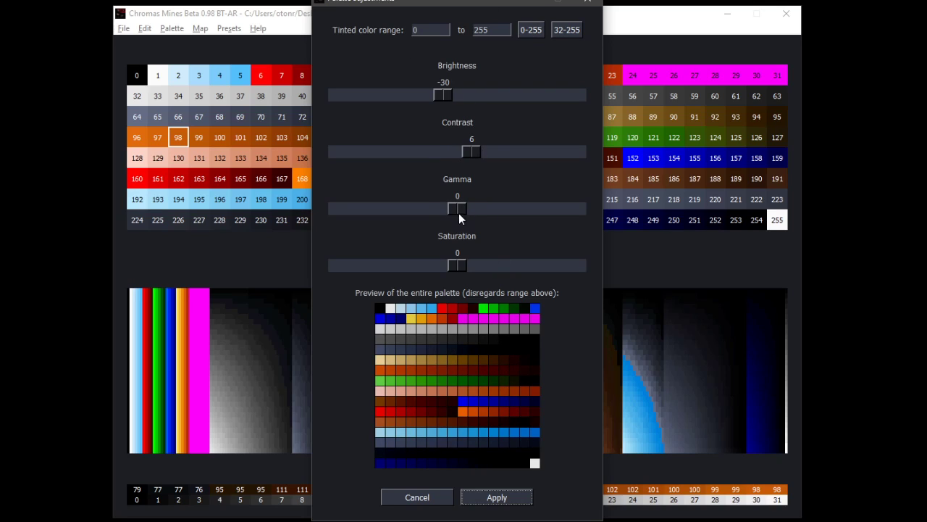
pyautogui.moveTo(458, 212); pyautogui.dragTo(498, 216)
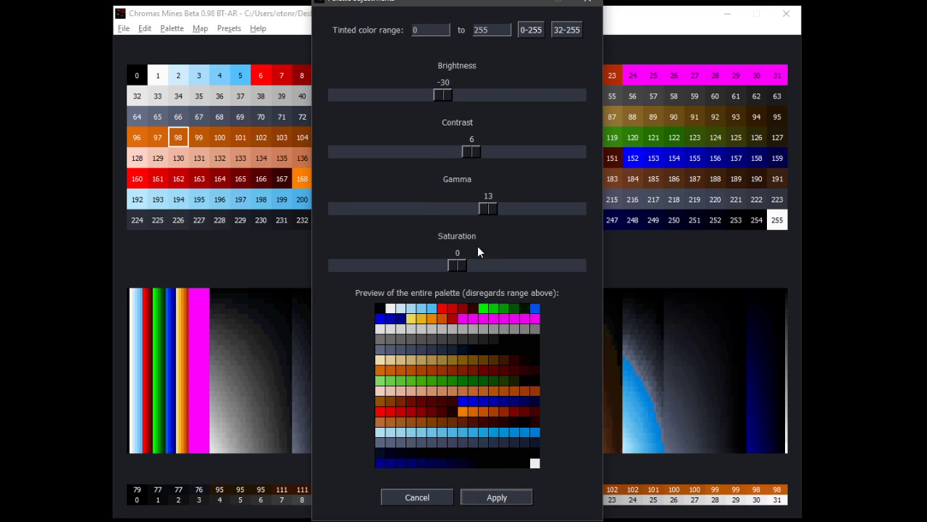
pyautogui.moveTo(457, 265); pyautogui.dragTo(436, 260)
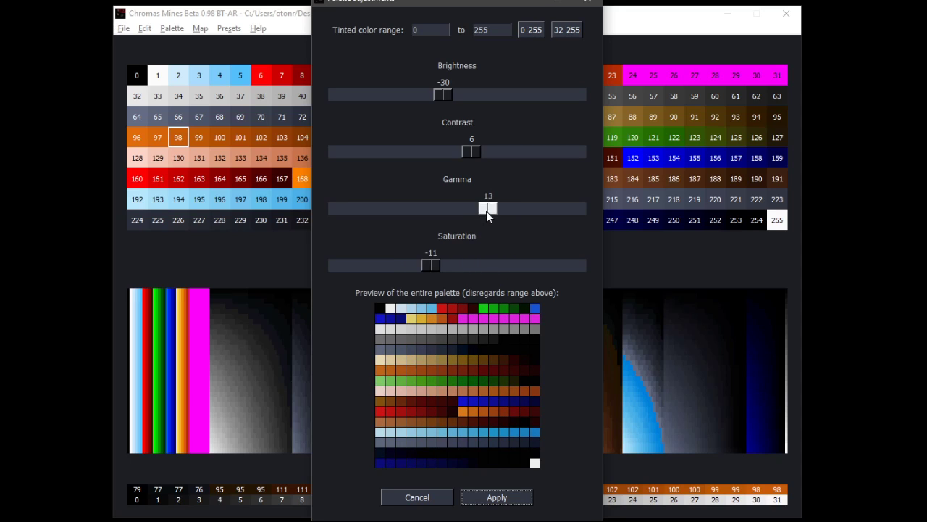
# Apply general adjustments with brightness -63, contrast 18 and gamma -6 to the palette, and undo them.
pyautogui.moveTo(486, 211); pyautogui.dragTo(442, 210)
pyautogui.moveTo(471, 151); pyautogui.dragTo(430, 154)
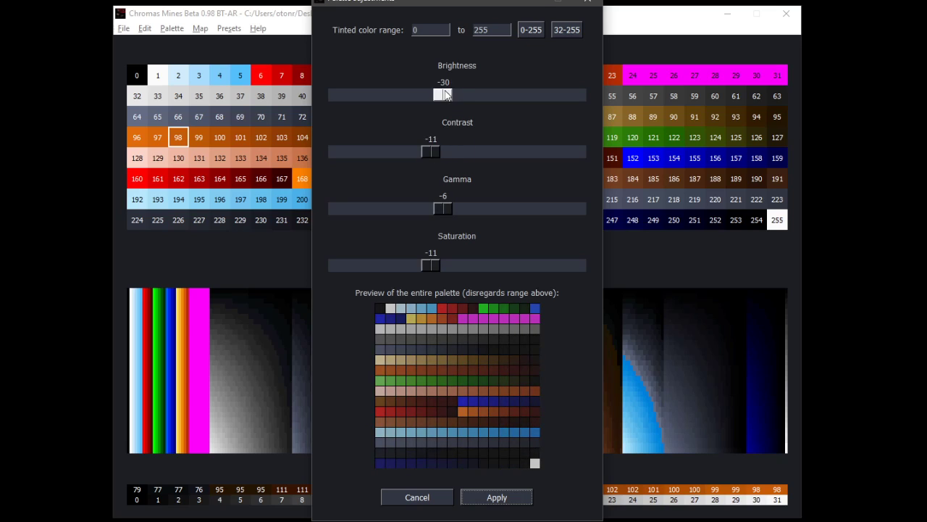
pyautogui.moveTo(446, 94); pyautogui.dragTo(460, 113)
pyautogui.moveTo(433, 152); pyautogui.dragTo(499, 152)
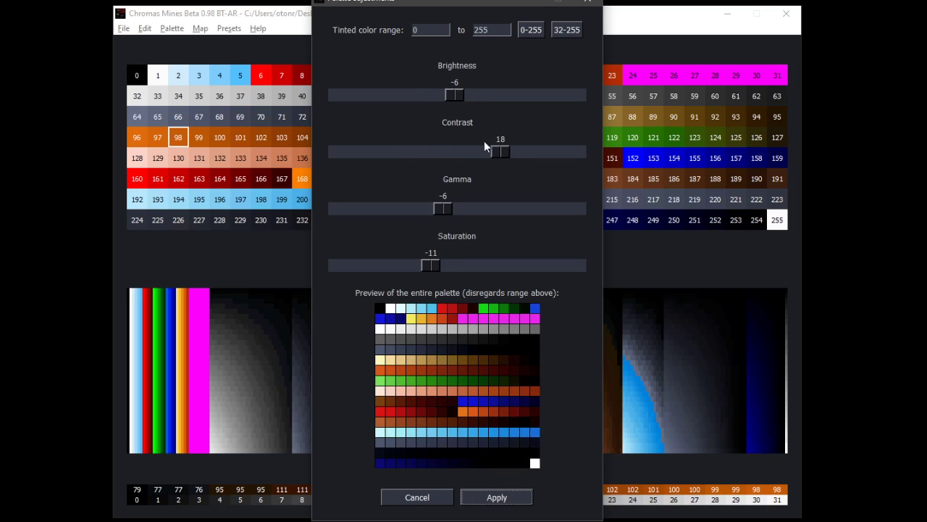
pyautogui.moveTo(453, 94); pyautogui.dragTo(427, 95)
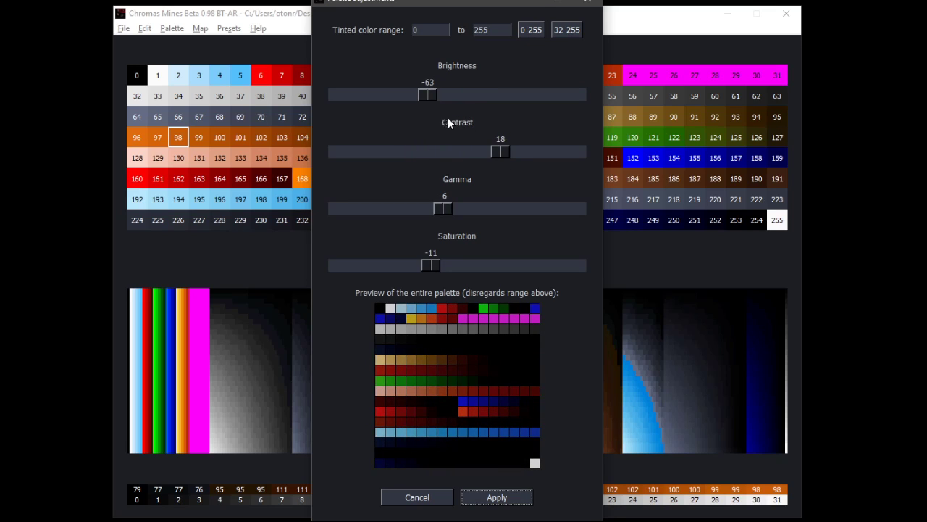
pyautogui.click(497, 497)
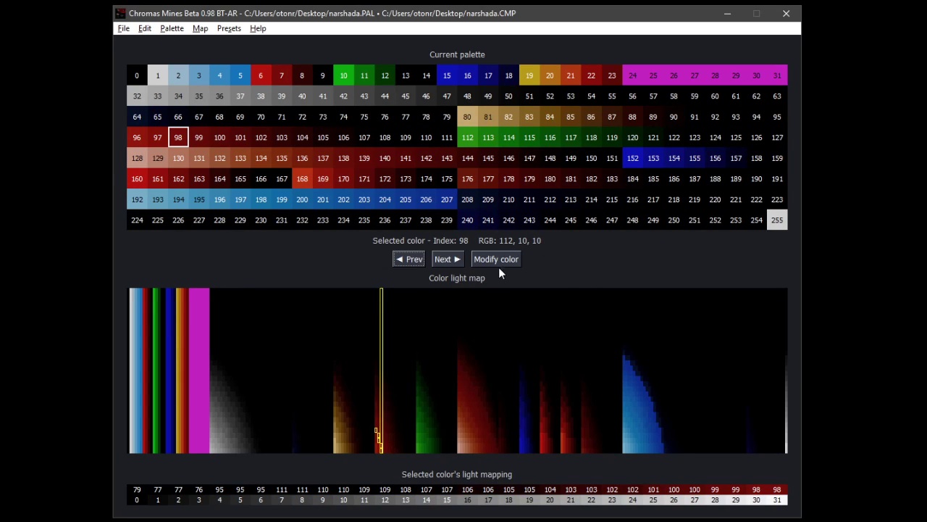
pyautogui.click(144, 29)
pyautogui.click(150, 43)
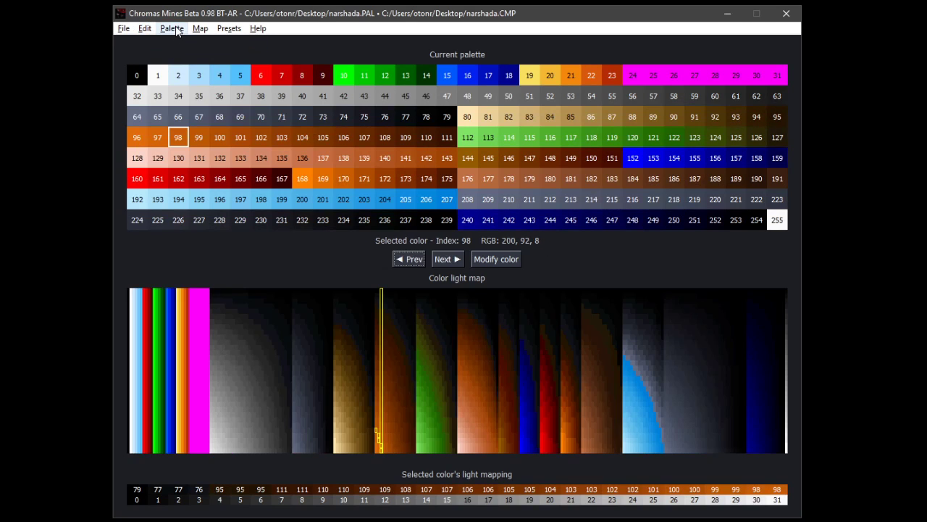
# Examine the auto-gradient options for bridging color indexes, and close them without generating a gradient.
pyautogui.click(172, 29)
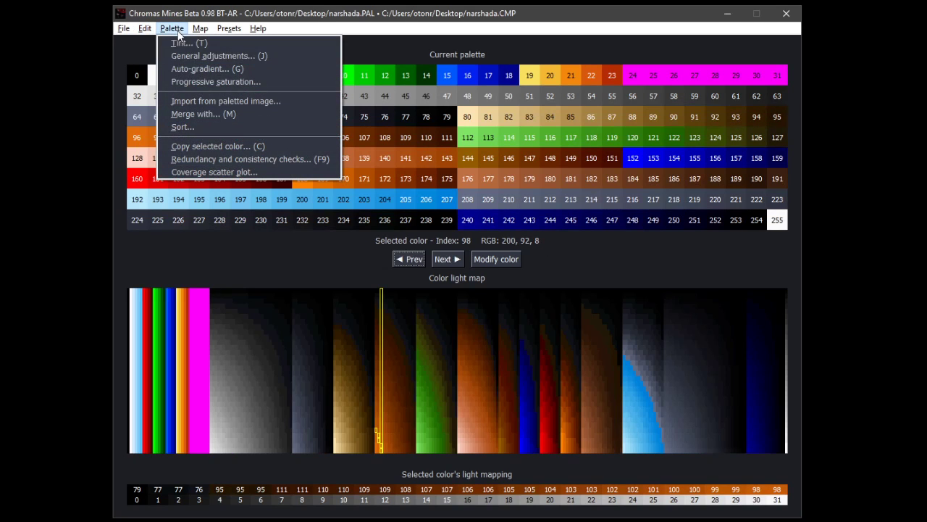
pyautogui.click(196, 69)
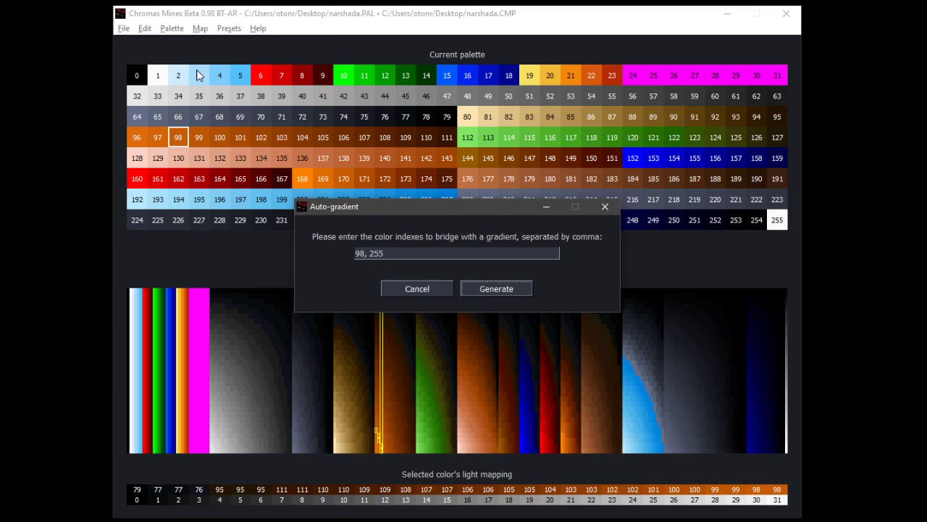
pyautogui.click(433, 291)
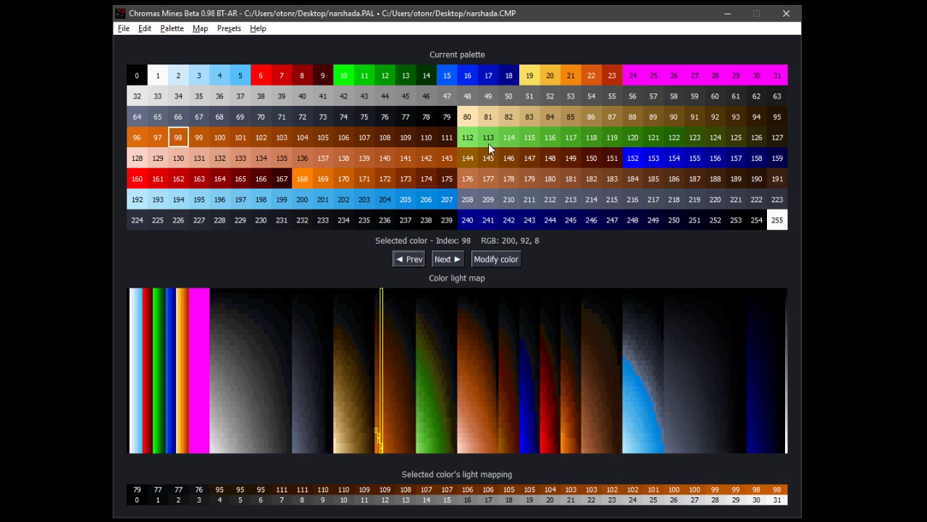
# Generate an auto-gradient that bridges color indexes 112 and 152.
pyautogui.click(173, 29)
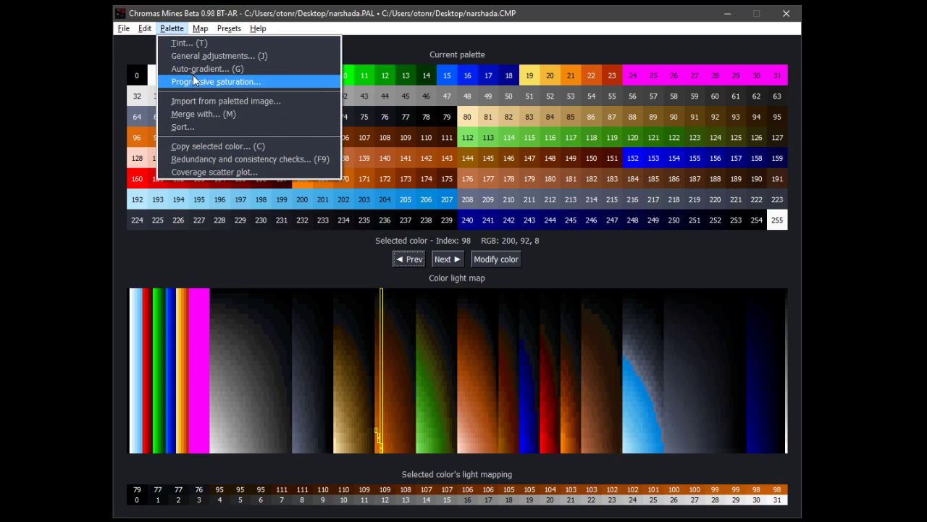
pyautogui.click(191, 68)
pyautogui.tripleClick(391, 253)
pyautogui.press('BackSpace')
pyautogui.write('112,15')
pyautogui.write('9')
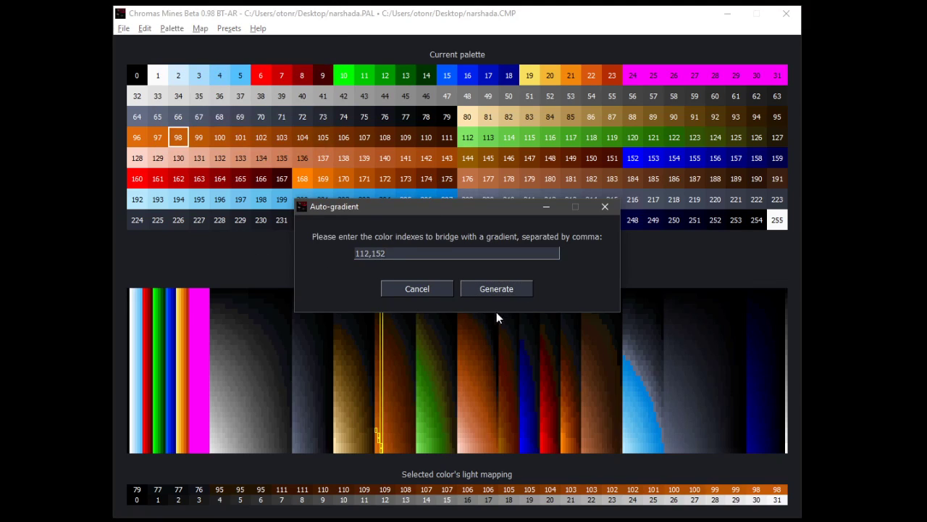
pyautogui.click(514, 290)
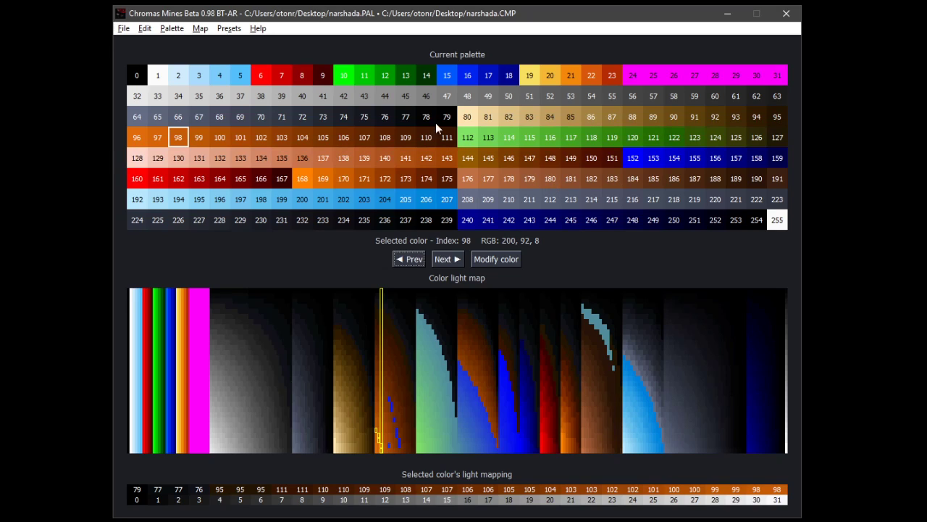
# Apply progressive saturation to the palette range 0 to 255 to desaturate its dark colors, and undo it.
pyautogui.click(169, 29)
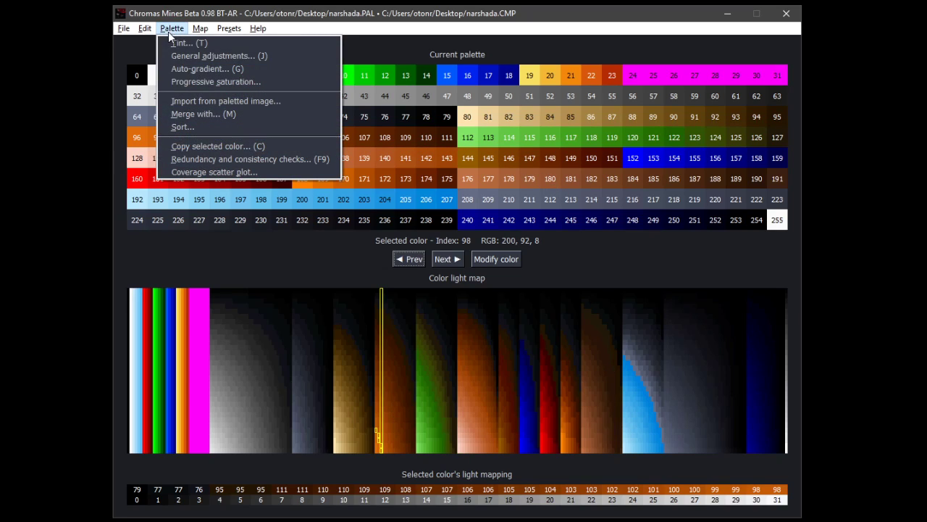
pyautogui.click(196, 82)
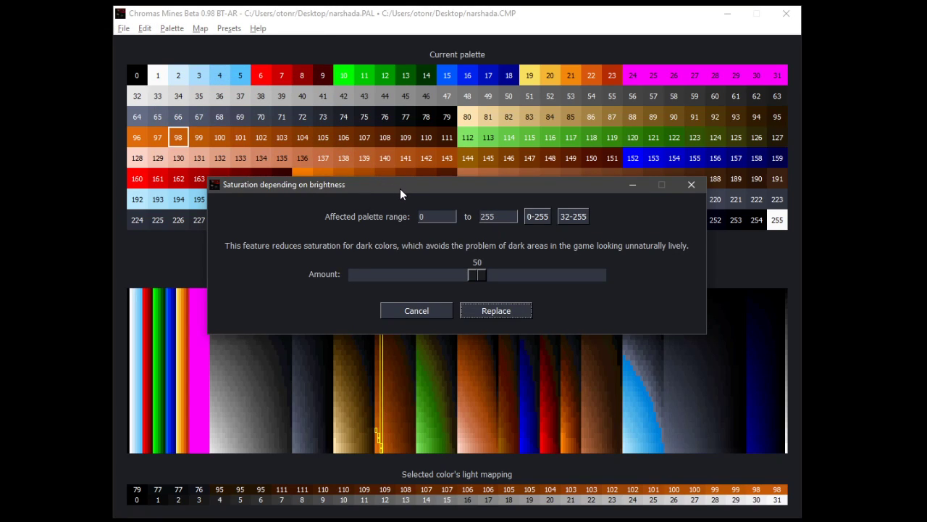
pyautogui.moveTo(400, 188); pyautogui.dragTo(403, 221)
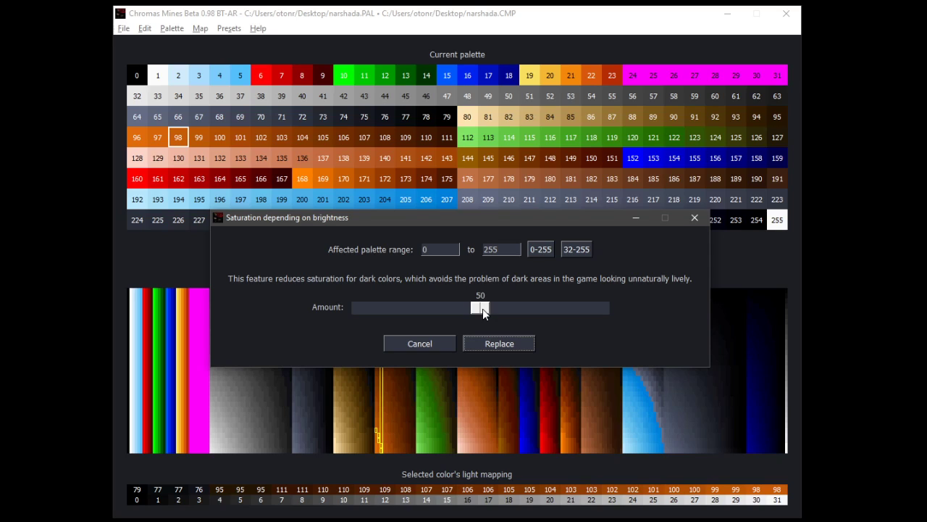
pyautogui.moveTo(510, 220); pyautogui.dragTo(517, 118)
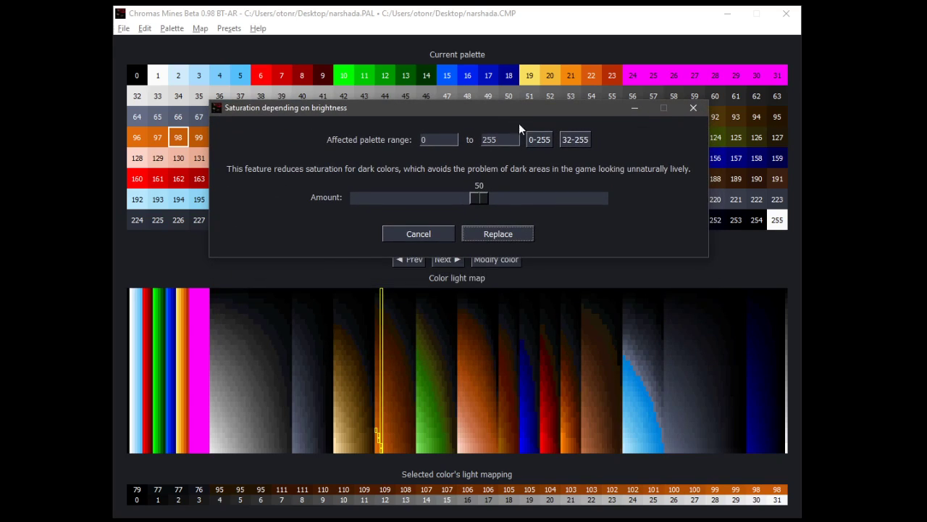
pyautogui.moveTo(507, 201); pyautogui.dragTo(512, 203)
pyautogui.click(509, 235)
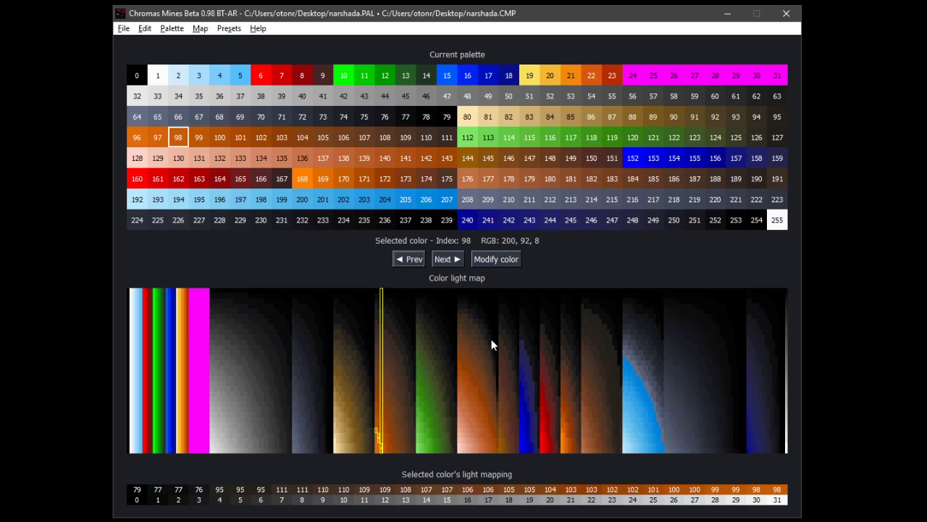
pyautogui.click(145, 28)
pyautogui.click(156, 42)
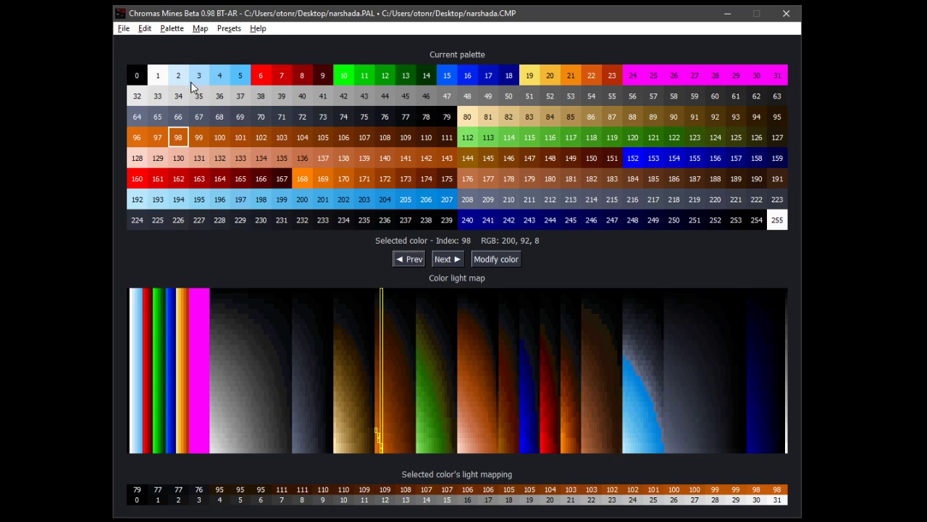
# Apply progressive saturation with an amount of 75 to the whole palette, and undo it.
pyautogui.click(171, 29)
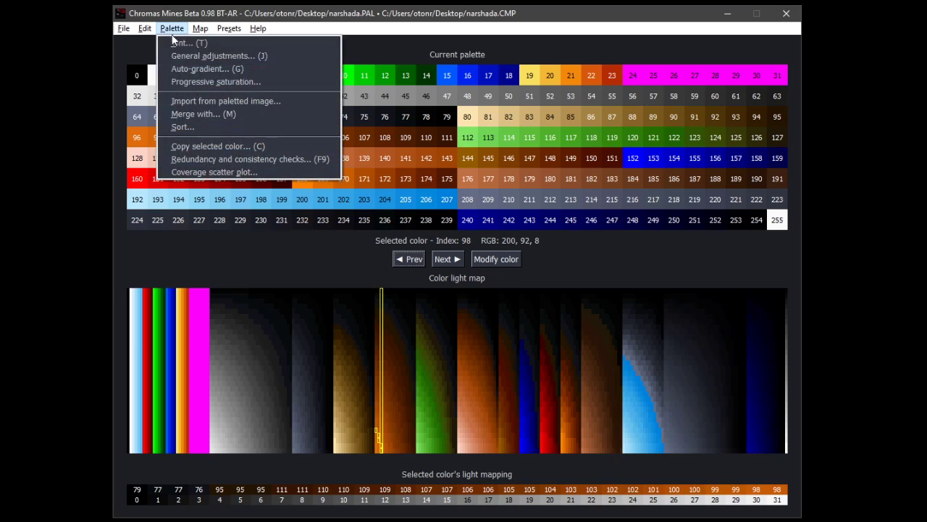
pyautogui.click(194, 82)
pyautogui.moveTo(473, 276); pyautogui.dragTo(539, 277)
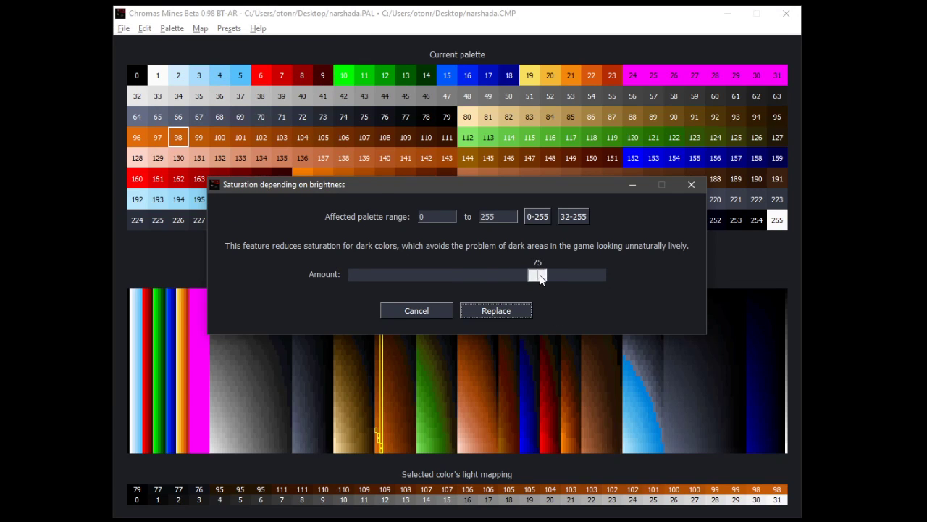
pyautogui.click(500, 309)
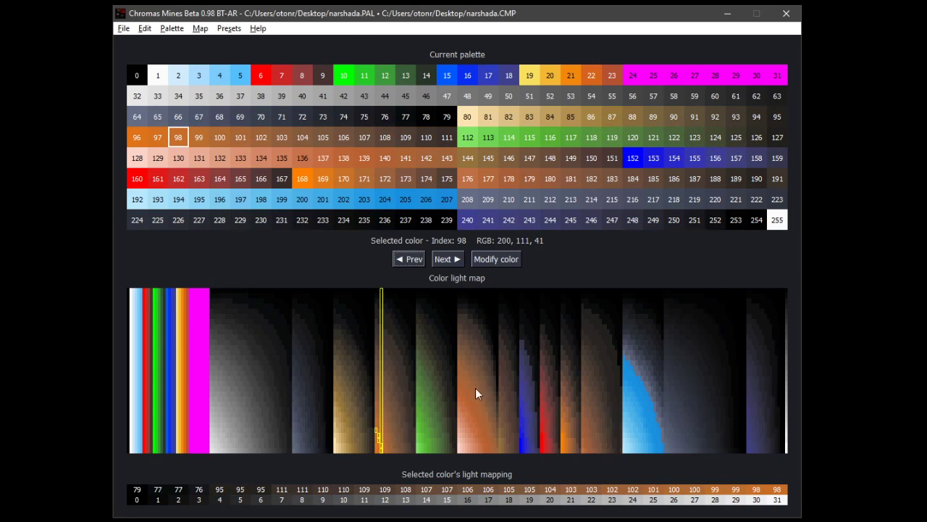
pyautogui.click(146, 28)
pyautogui.click(153, 44)
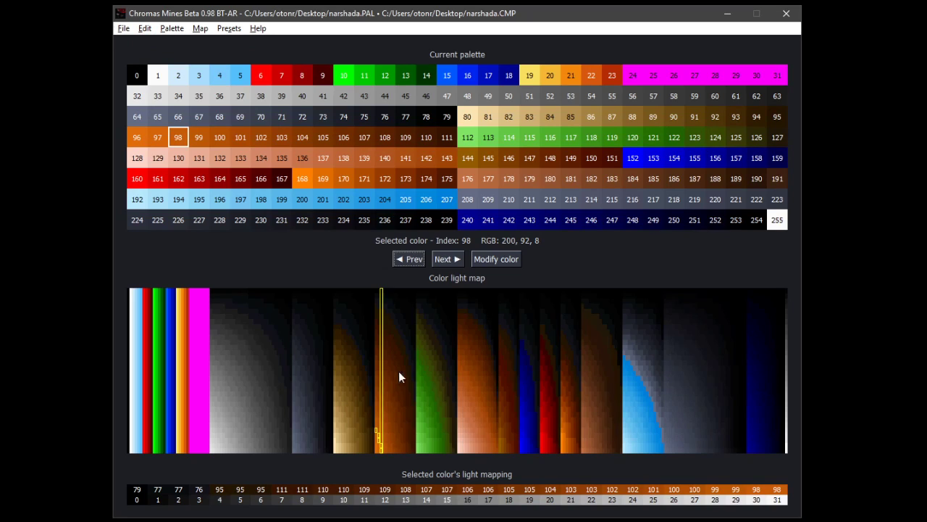
# Examine the options for importing a palette from a paletted image, and close them without loading one.
pyautogui.click(172, 28)
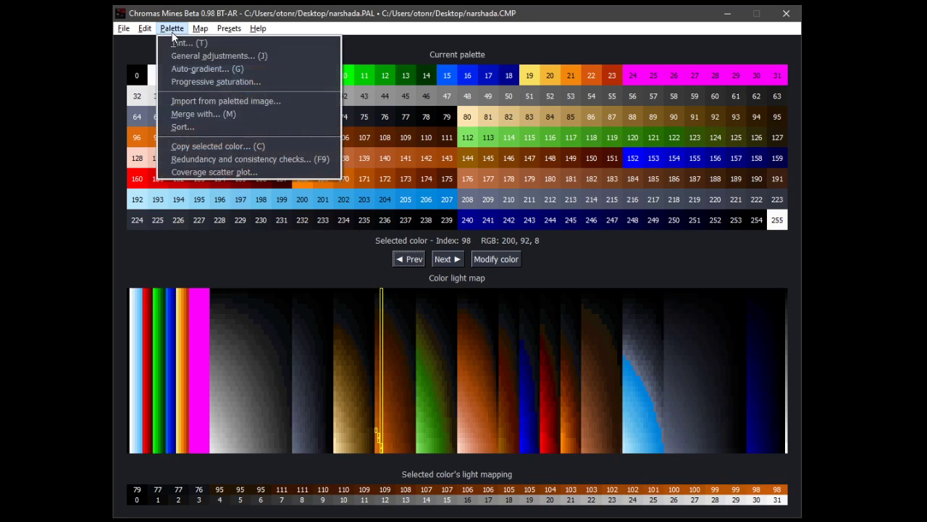
pyautogui.click(215, 100)
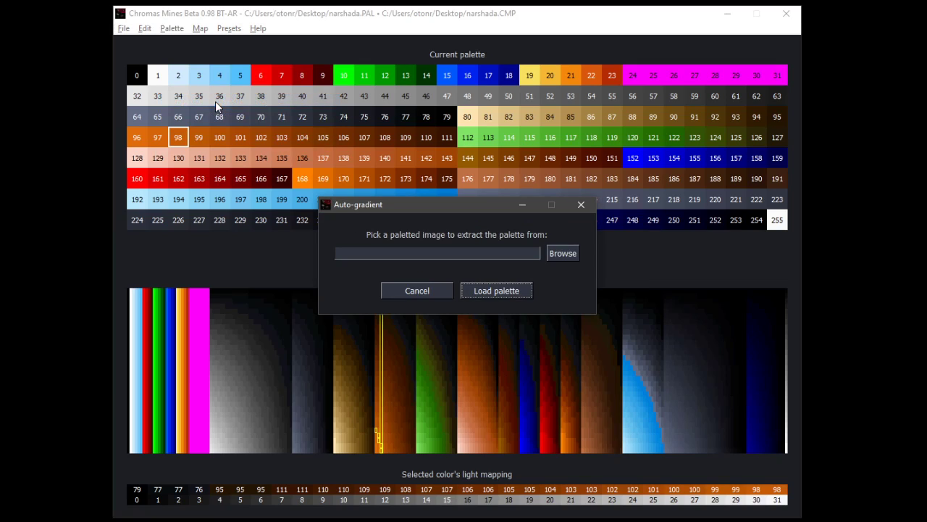
pyautogui.click(418, 291)
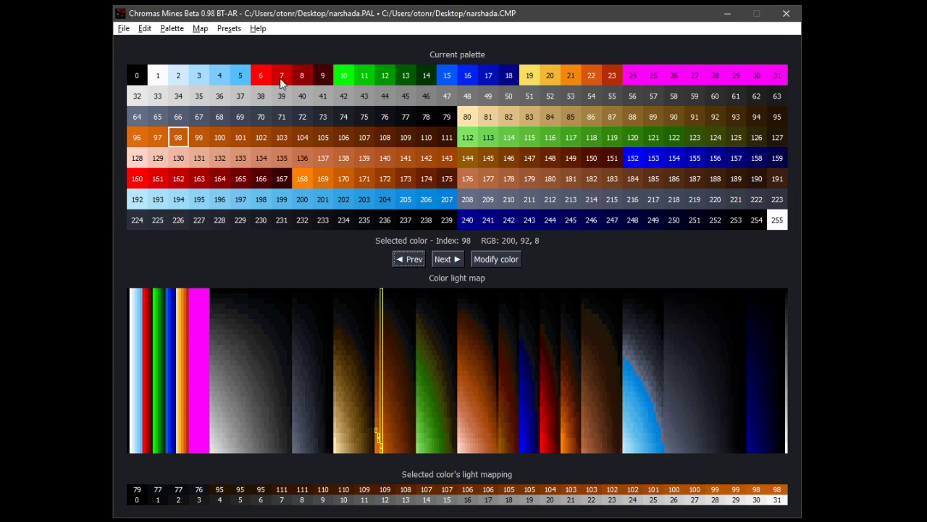
# Merge the current palette with narshada.PAL over colors 0 to 255, mixing colors instead of replacing them, and undo it.
pyautogui.click(172, 29)
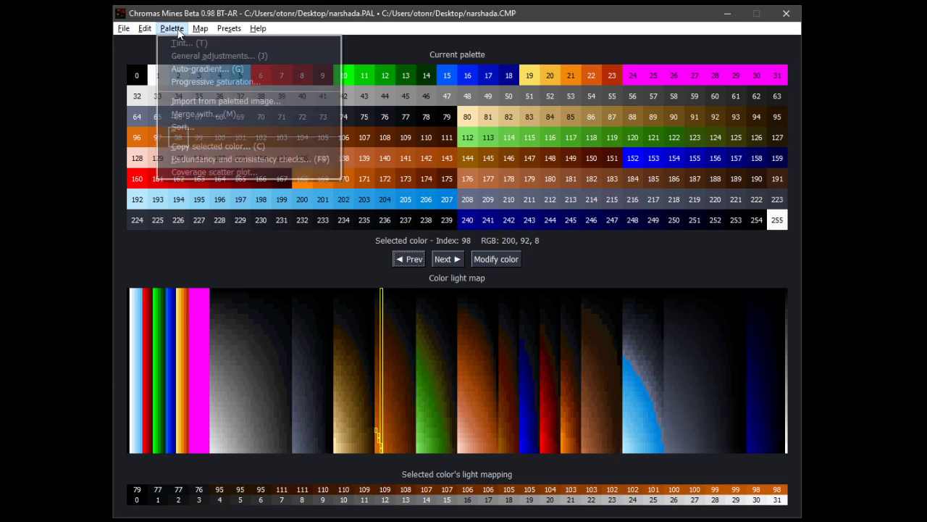
pyautogui.click(237, 115)
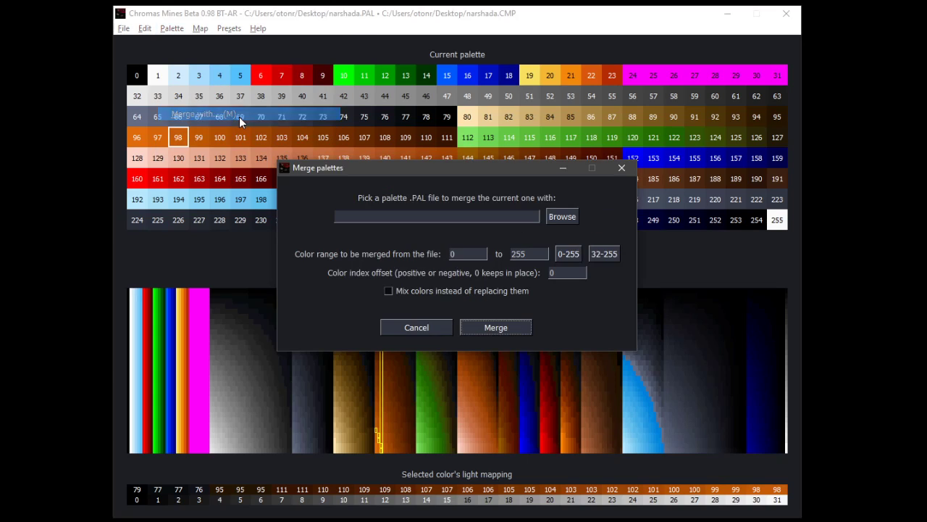
pyautogui.click(566, 219)
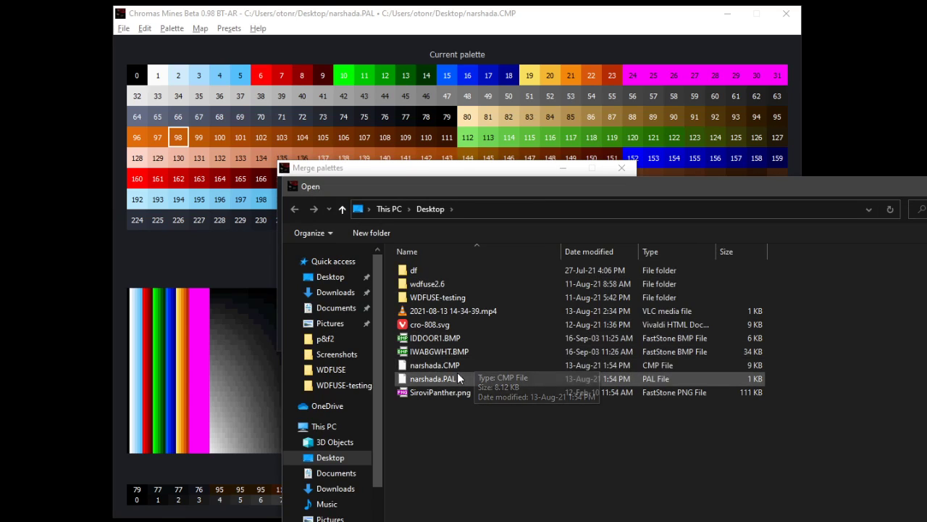
pyautogui.click(435, 378)
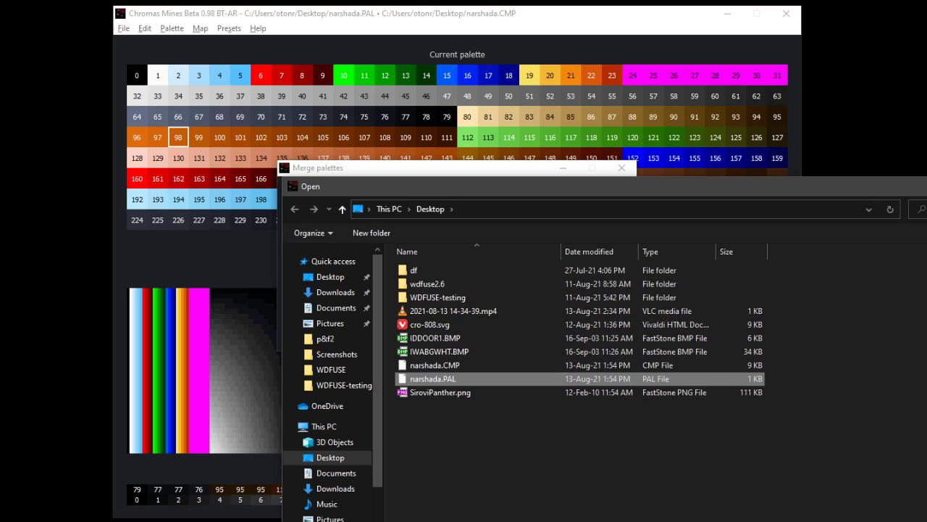
pyautogui.click(816, 519)
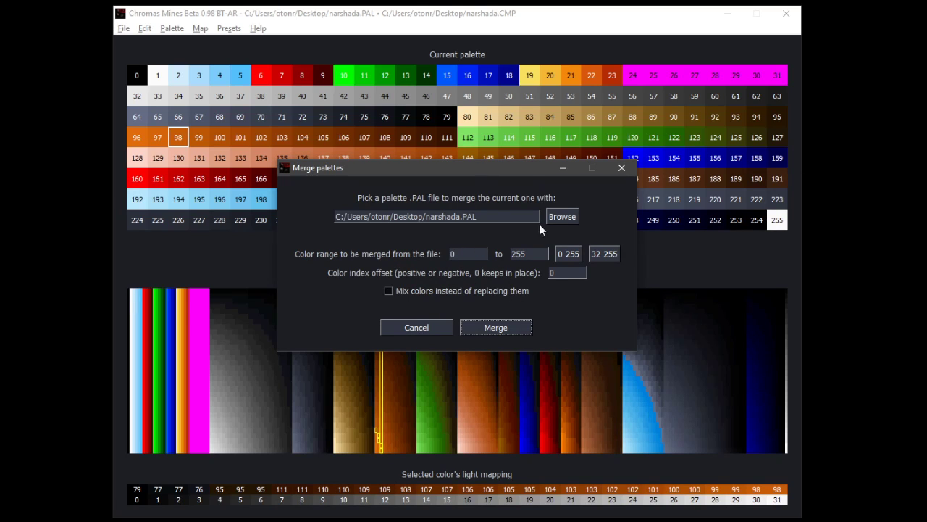
pyautogui.click(389, 291)
pyautogui.moveTo(476, 170); pyautogui.dragTo(467, 285)
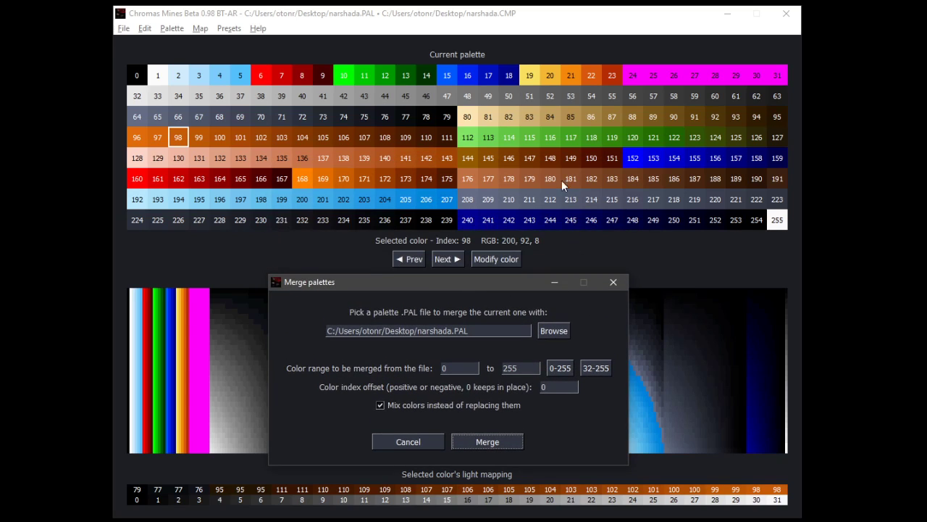
pyautogui.click(509, 441)
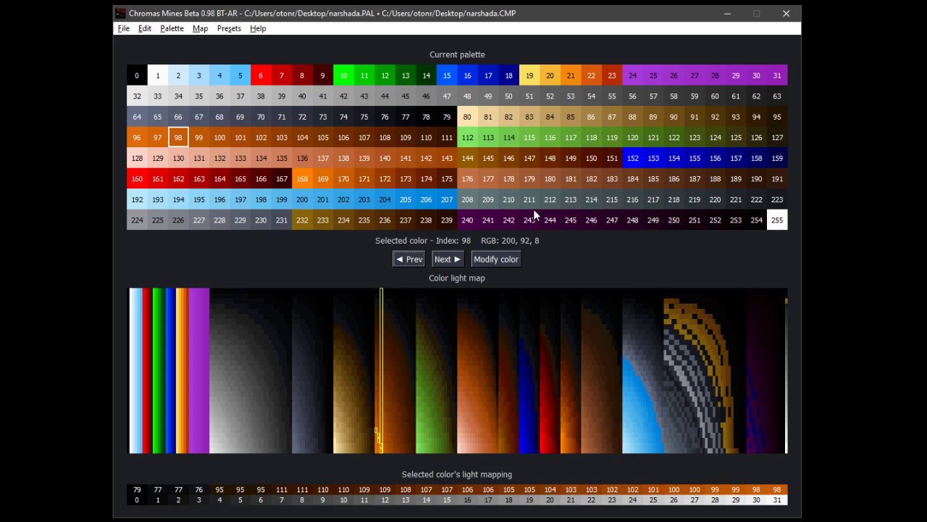
pyautogui.click(145, 28)
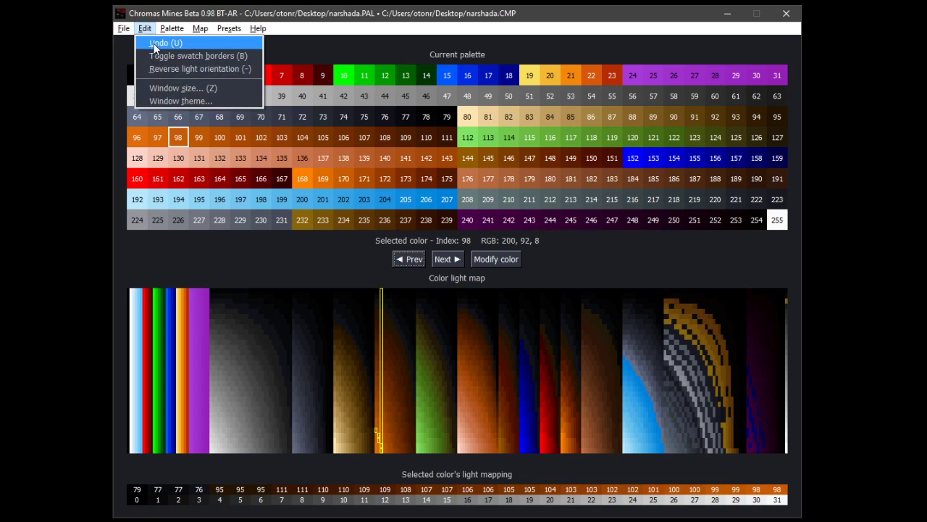
pyautogui.click(167, 42)
# Sort palette colors 0 to 255 by hue, starting with red, with the colormap updated, and undo it.
pyautogui.click(174, 31)
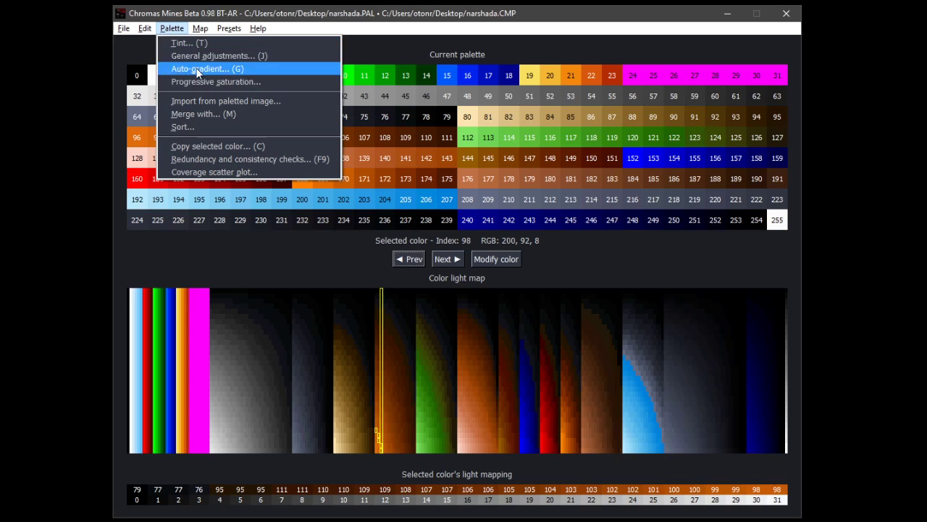
pyautogui.click(223, 127)
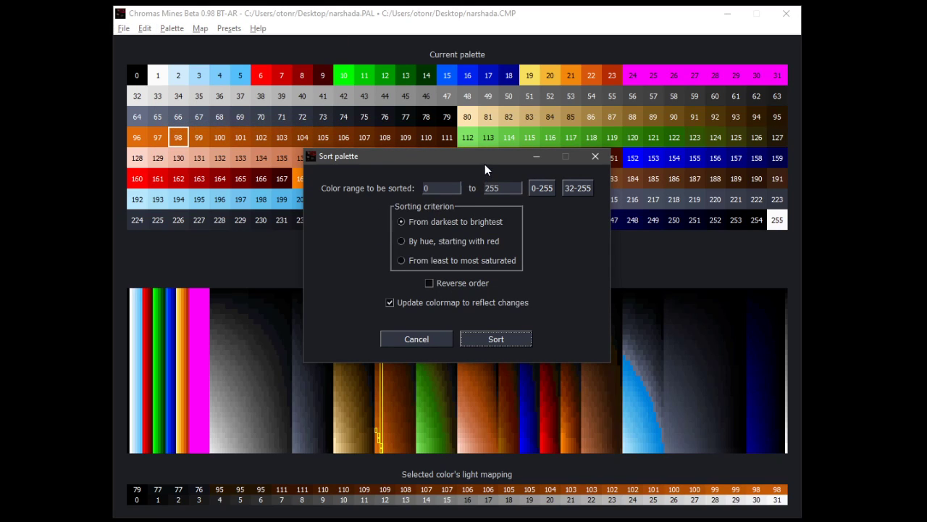
pyautogui.moveTo(485, 165); pyautogui.dragTo(476, 186)
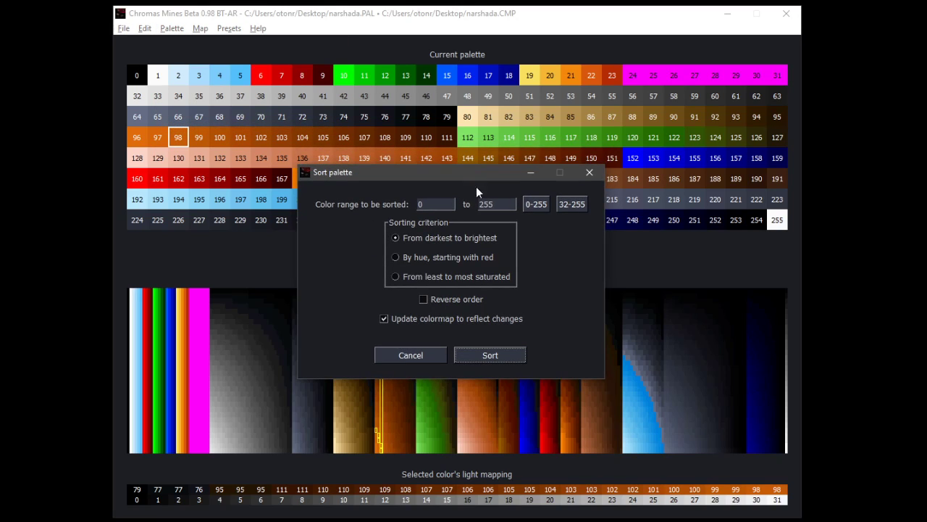
pyautogui.click(499, 354)
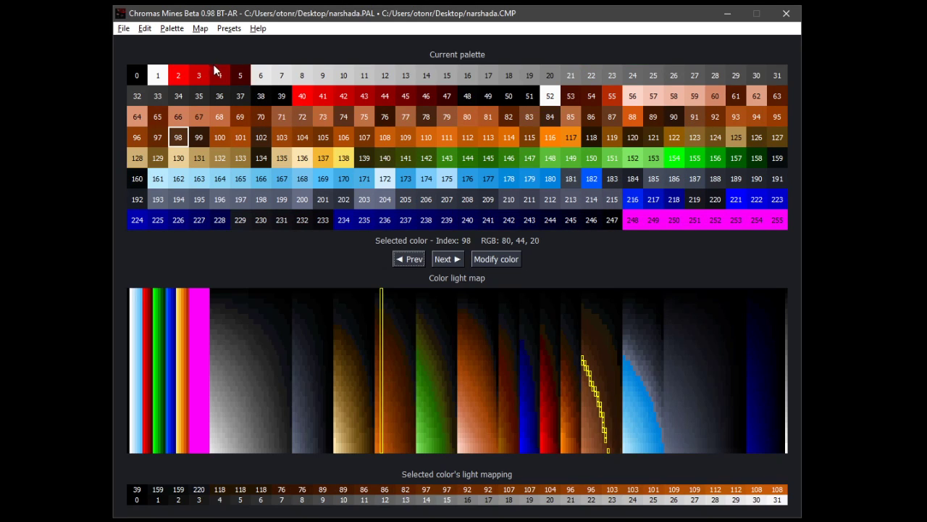
pyautogui.click(145, 29)
pyautogui.click(150, 44)
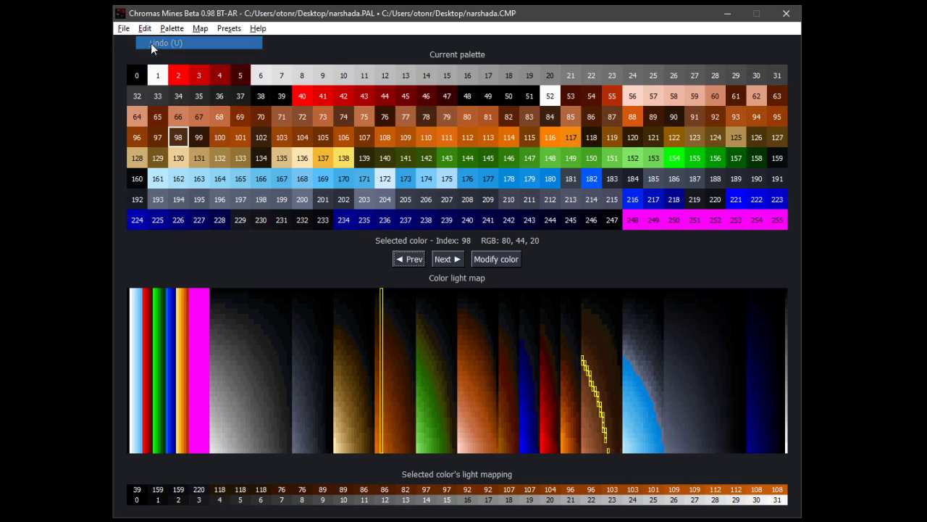
# Examine the palette's sorting criteria, reverse order and colormap update options, and close them without sorting.
pyautogui.click(171, 29)
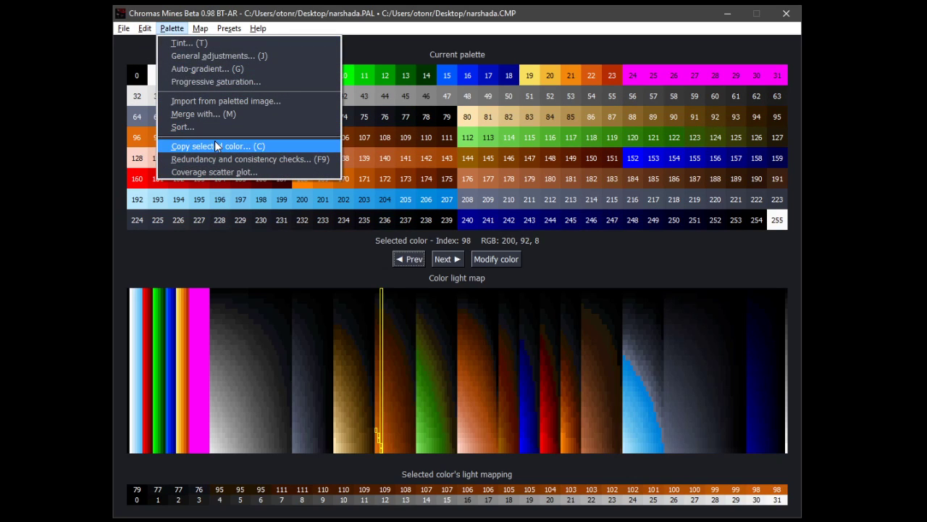
pyautogui.click(214, 128)
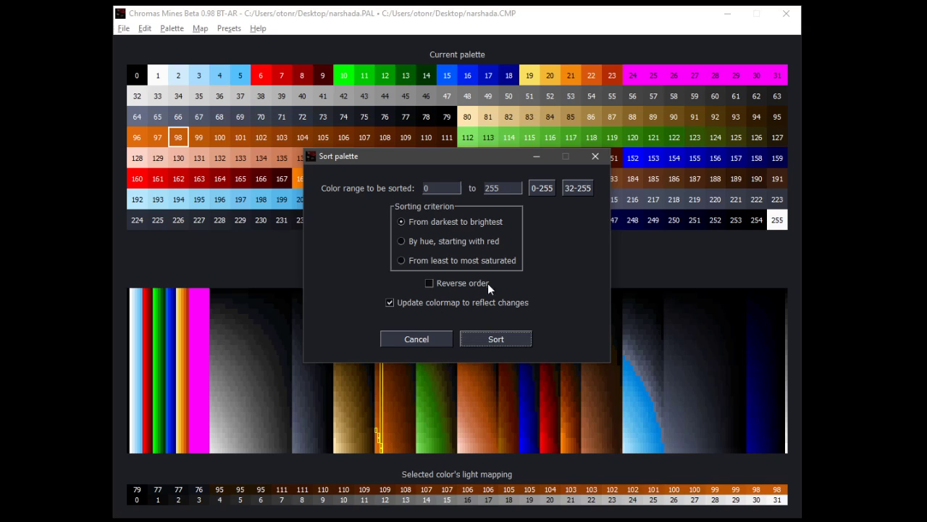
pyautogui.click(436, 337)
# Select the blue color at index 15 in the current palette.
pyautogui.click(173, 29)
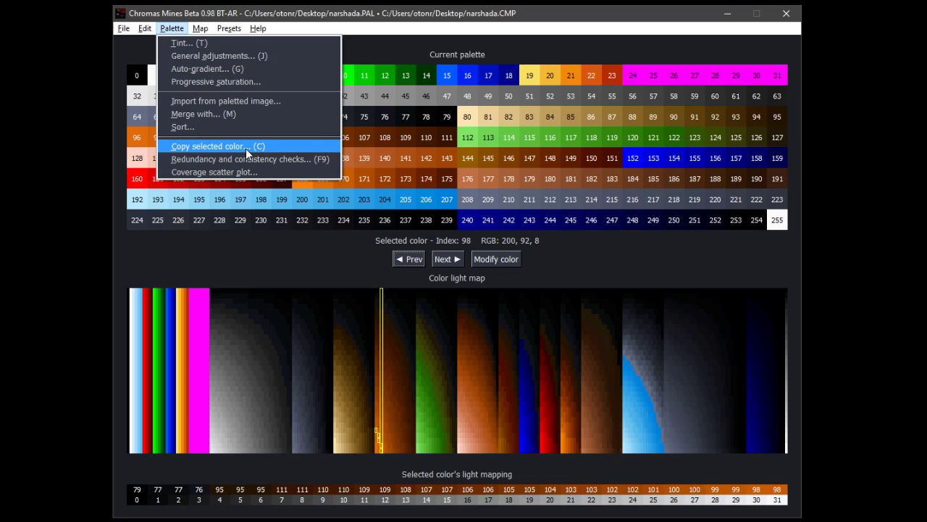
pyautogui.click(467, 141)
pyautogui.click(448, 76)
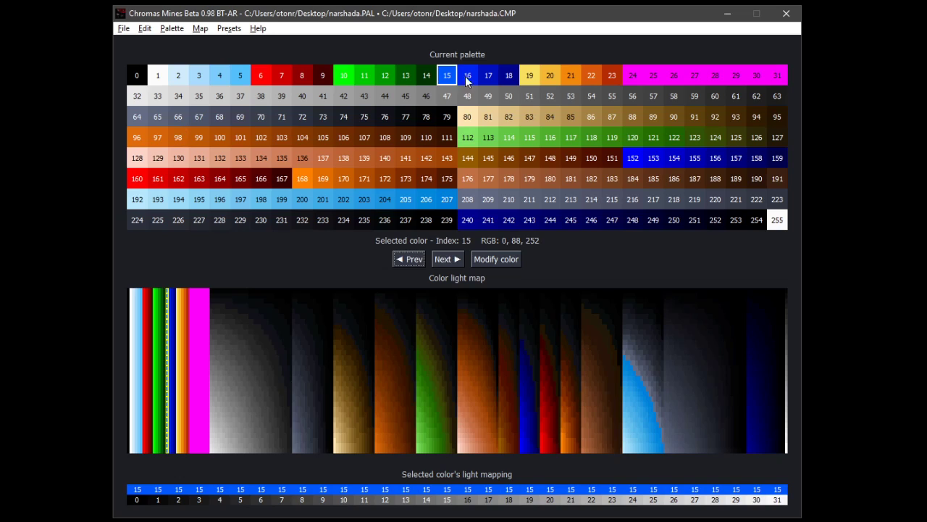
pyautogui.click(181, 27)
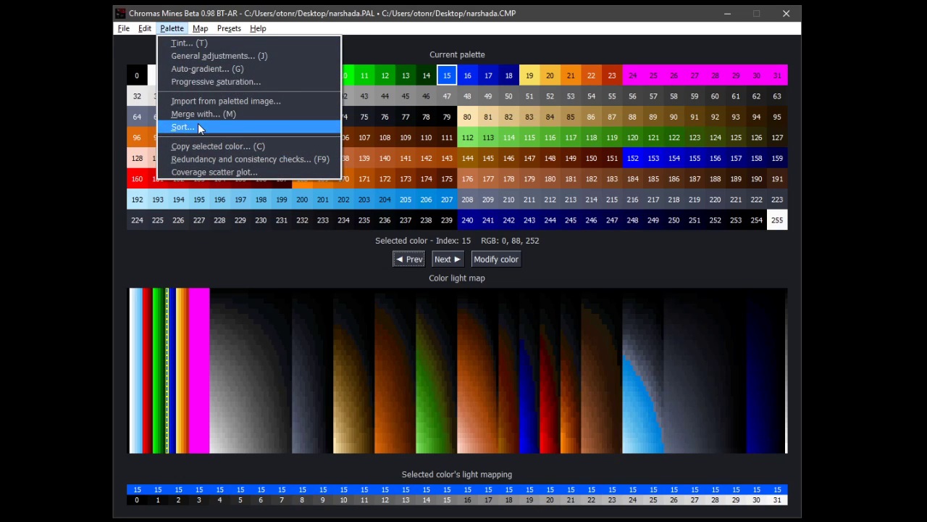
pyautogui.click(198, 125)
pyautogui.click(475, 336)
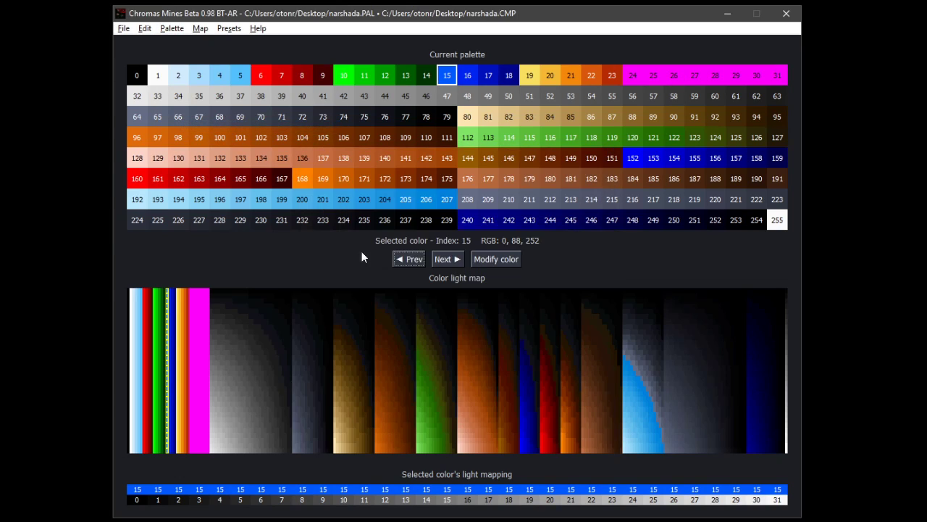
# Copy the selected color at index 15 to indexes 19, 31 and 32, and undo it.
pyautogui.click(172, 31)
pyautogui.click(201, 147)
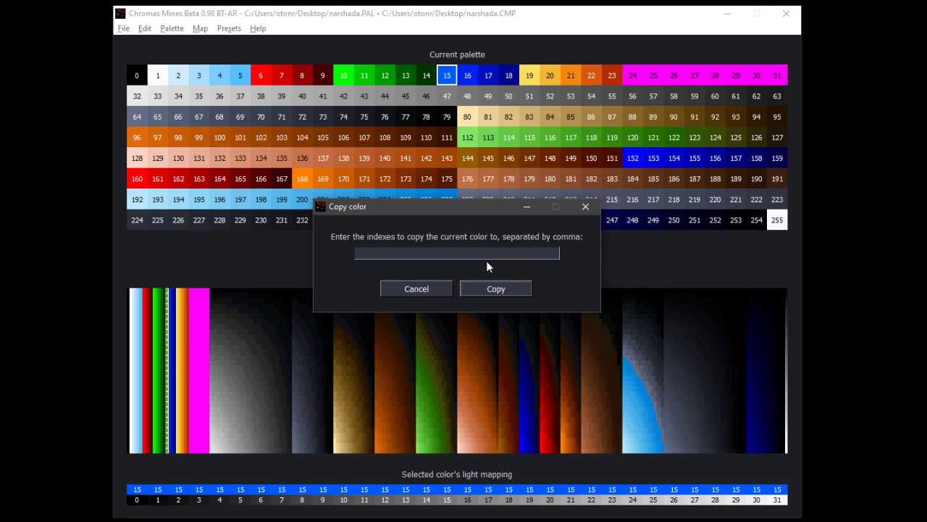
pyautogui.write('19, 31, 32')
pyautogui.click(489, 290)
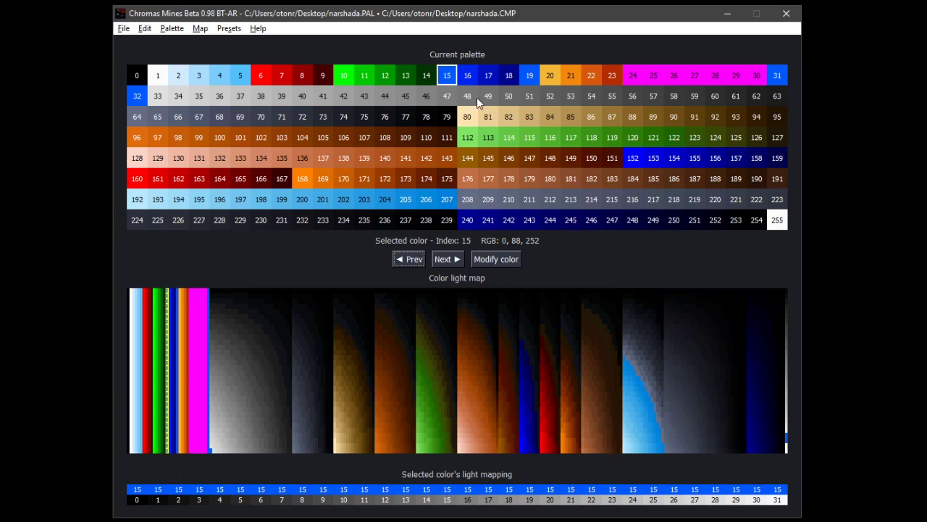
pyautogui.click(145, 28)
pyautogui.click(153, 42)
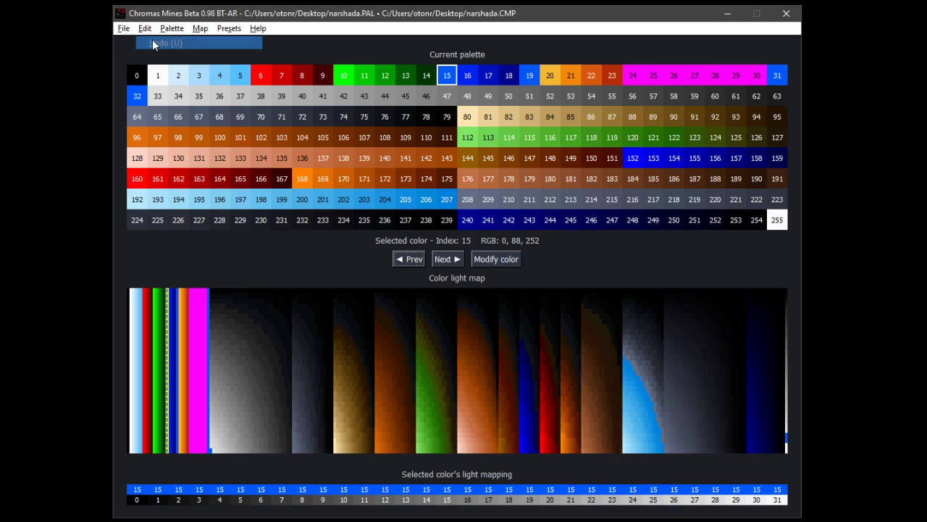
# Run the redundancy and consistency checks, examine the lists of identical color pairs and unused colors, and close the report.
pyautogui.click(178, 29)
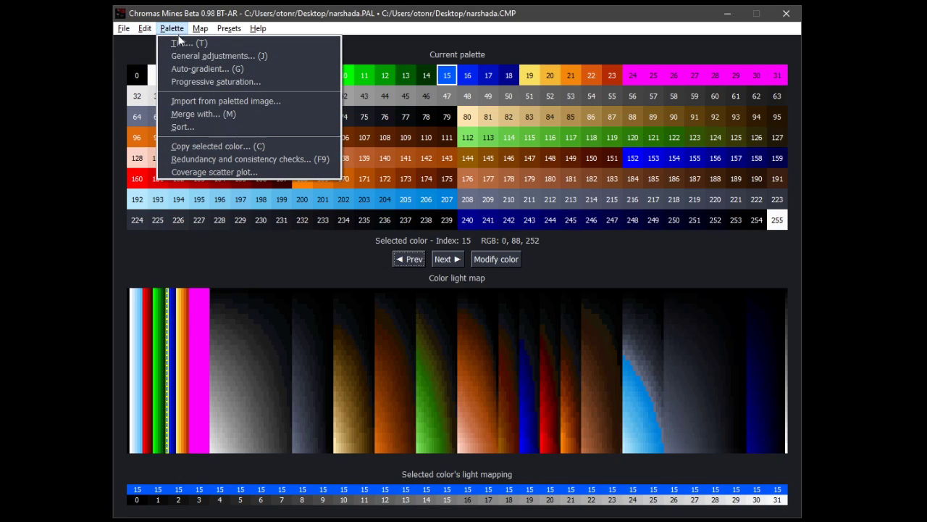
pyautogui.click(275, 158)
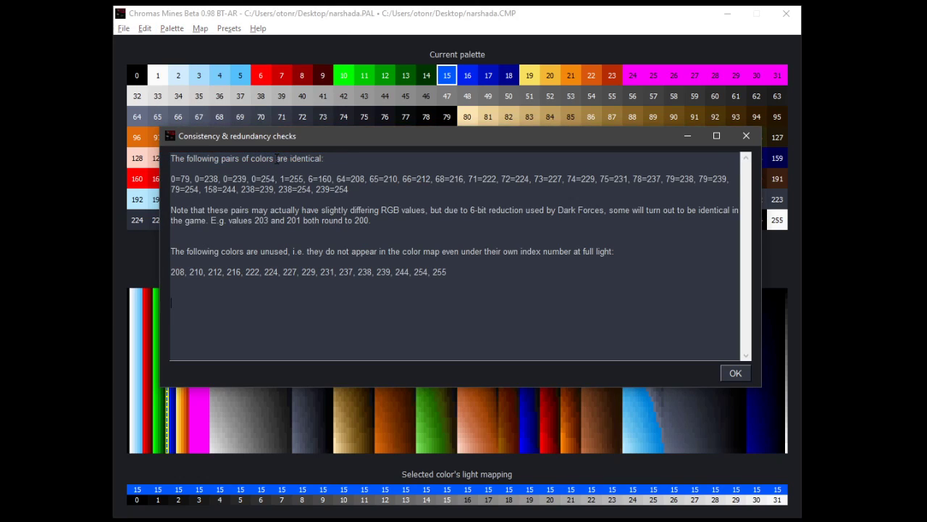
pyautogui.moveTo(362, 136); pyautogui.dragTo(353, 152)
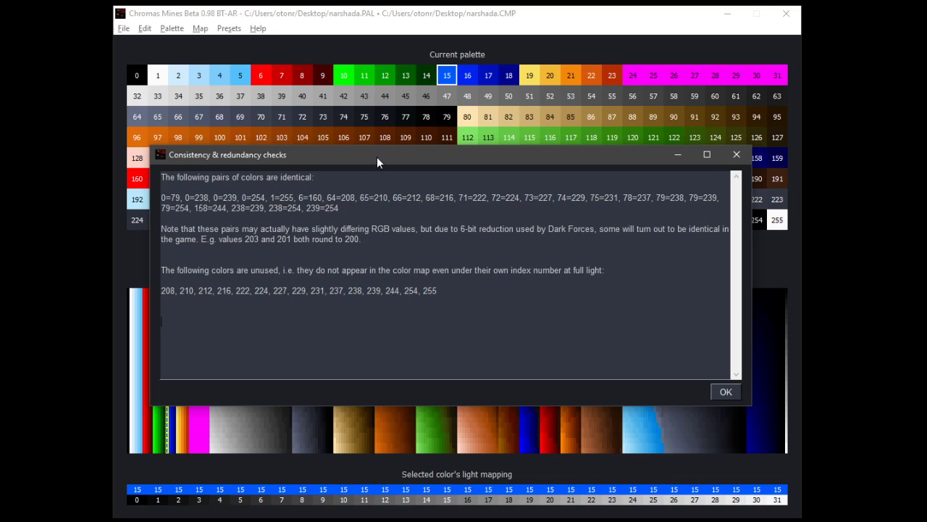
pyautogui.moveTo(377, 156); pyautogui.dragTo(383, 191)
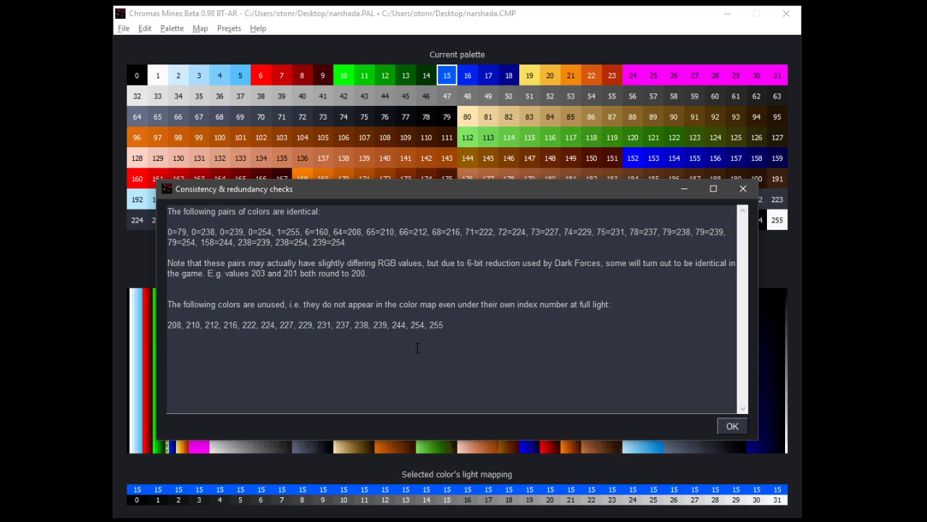
pyautogui.moveTo(457, 325); pyautogui.dragTo(161, 326)
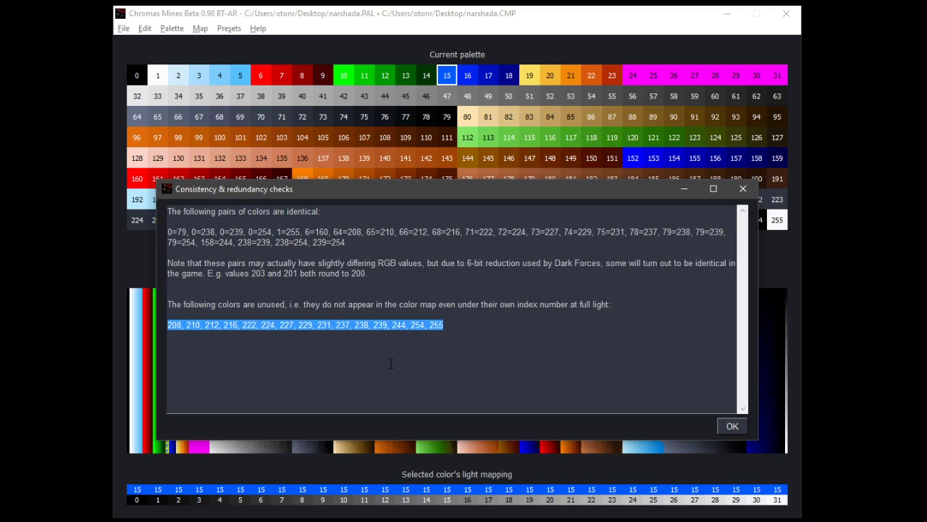
pyautogui.click(465, 346)
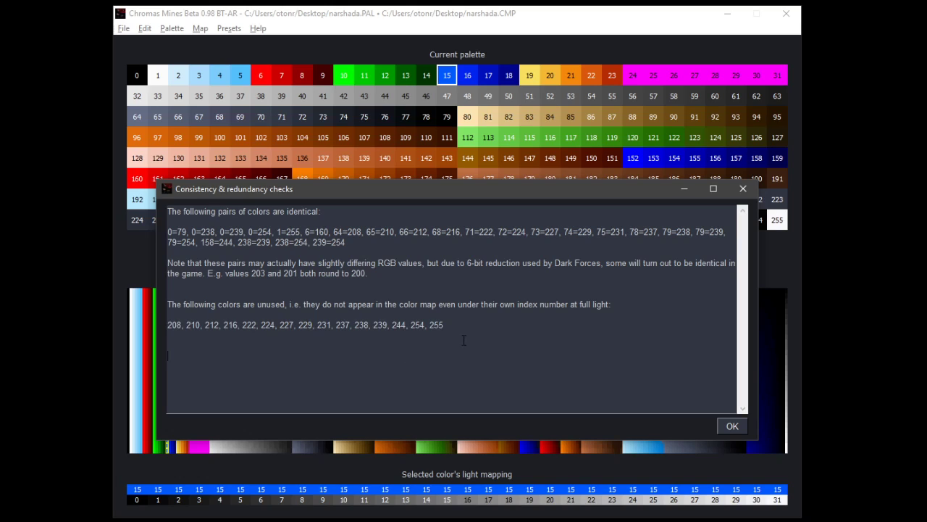
pyautogui.tripleClick(462, 324)
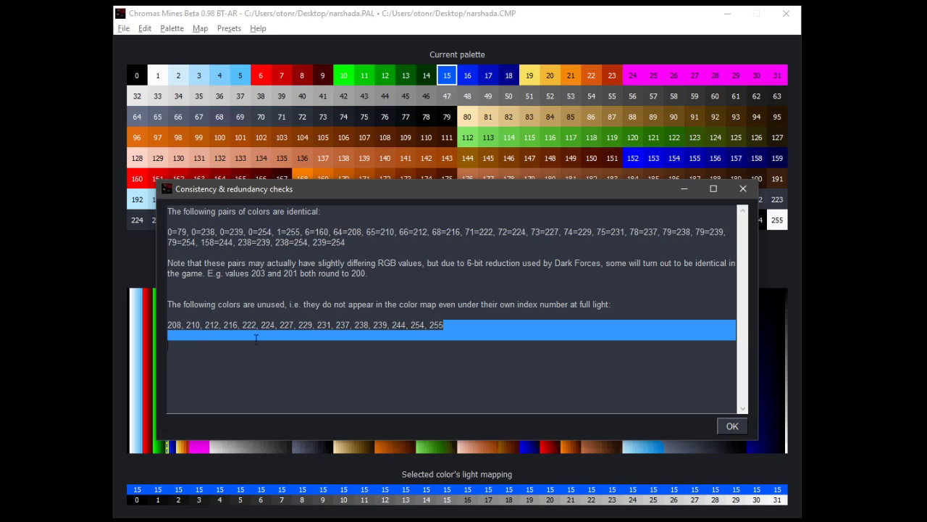
pyautogui.click(430, 360)
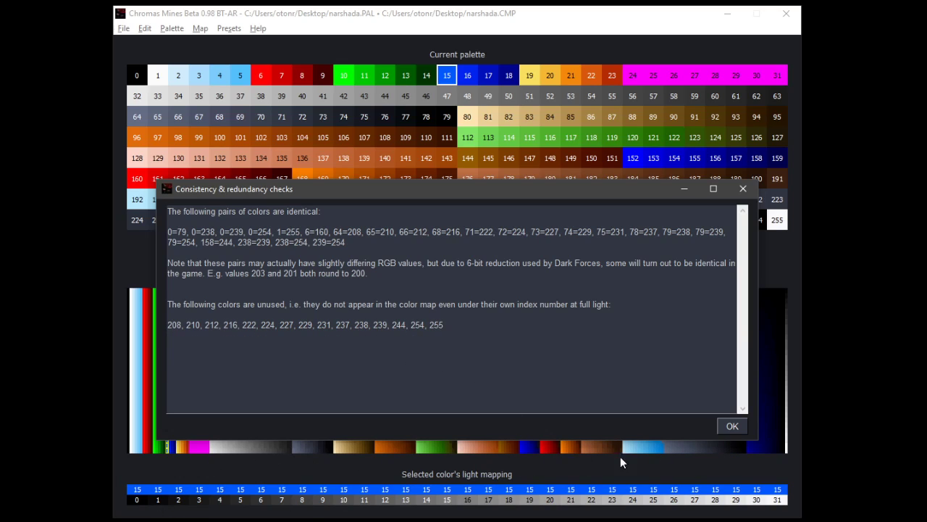
pyautogui.click(736, 425)
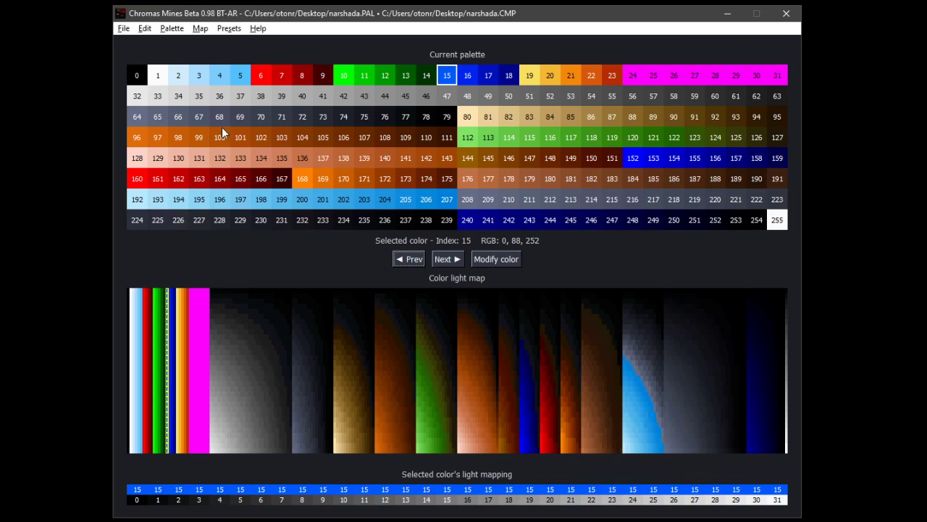
# Open the coverage scatter plot to examine the palette's hue against brightness and saturation.
pyautogui.click(169, 29)
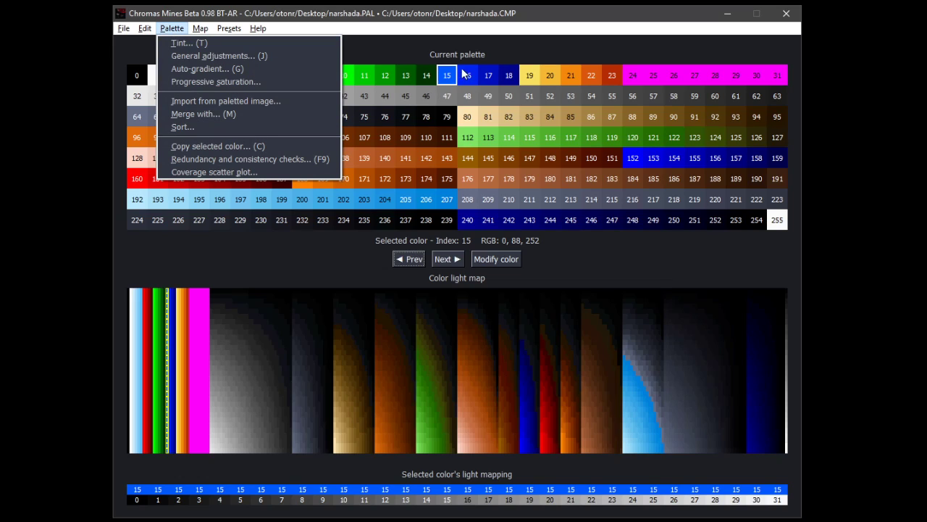
pyautogui.click(434, 45)
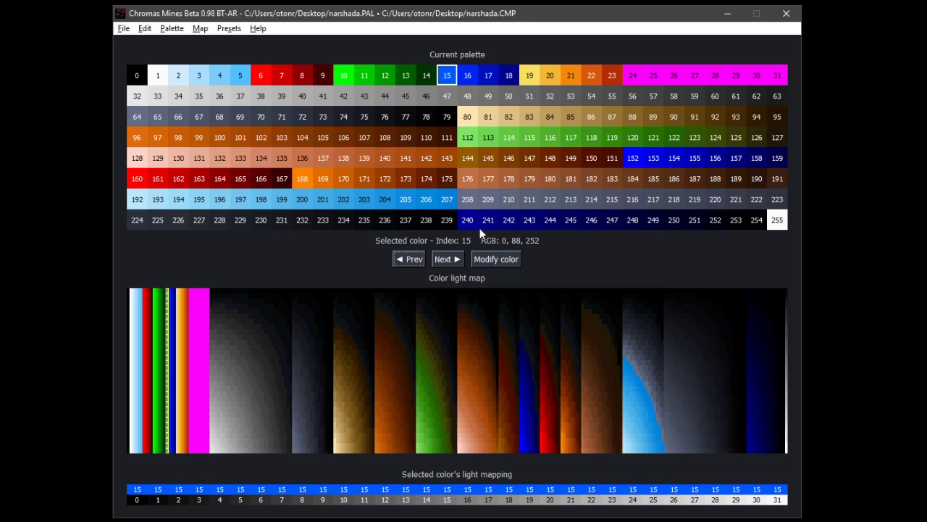
pyautogui.click(181, 31)
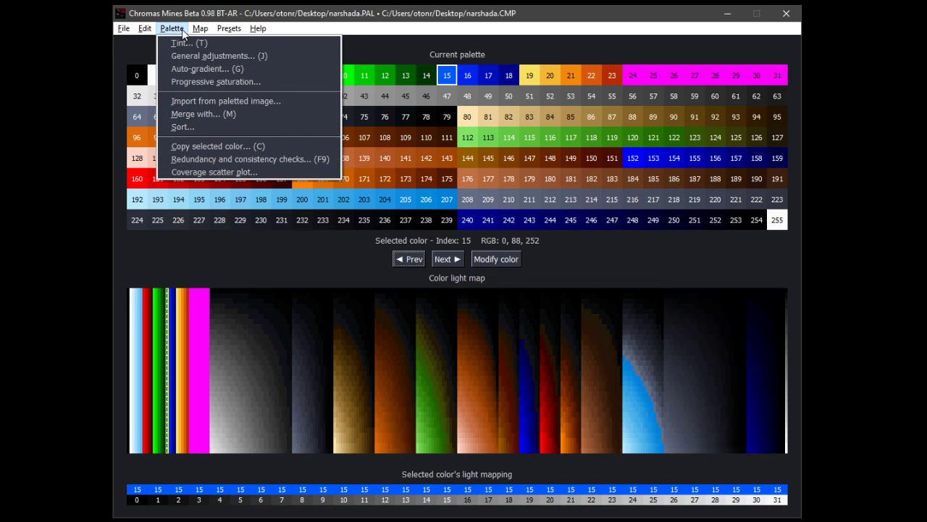
pyautogui.click(255, 172)
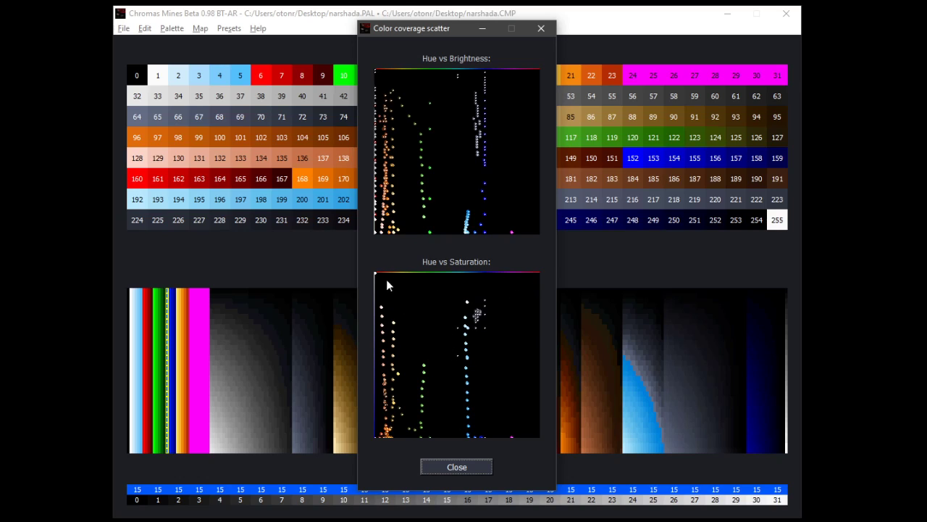
# Close the coverage plot, auto-calculate the whole light map from full black to maximum brightness using nearest RGB colors, and undo the calculation.
pyautogui.click(457, 467)
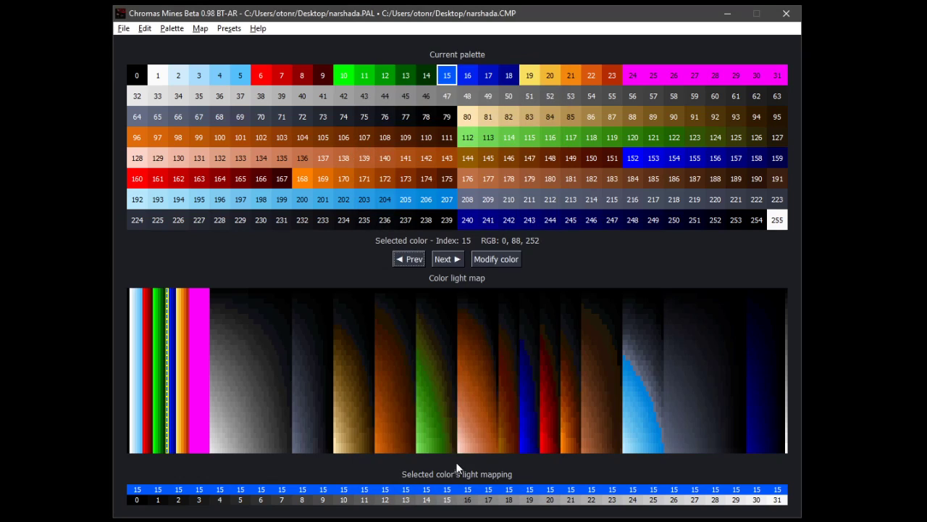
pyautogui.click(181, 29)
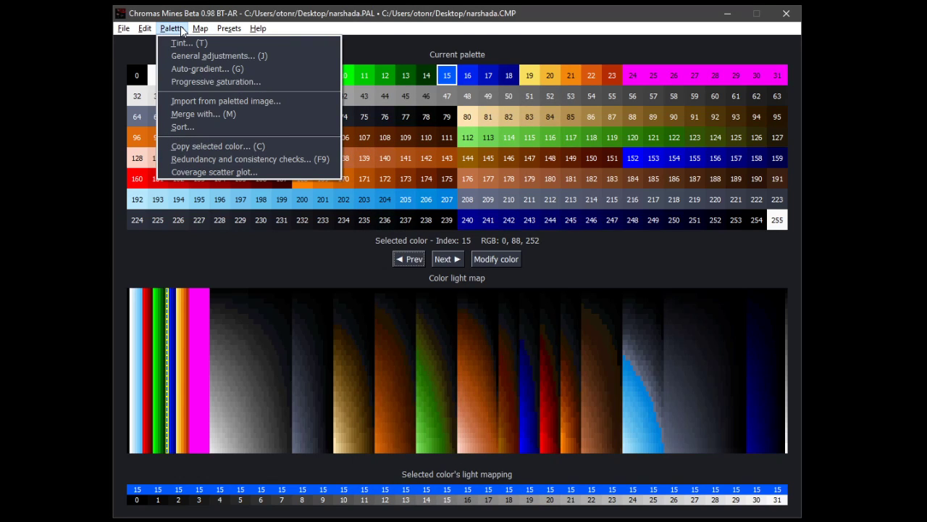
pyautogui.moveTo(199, 30)
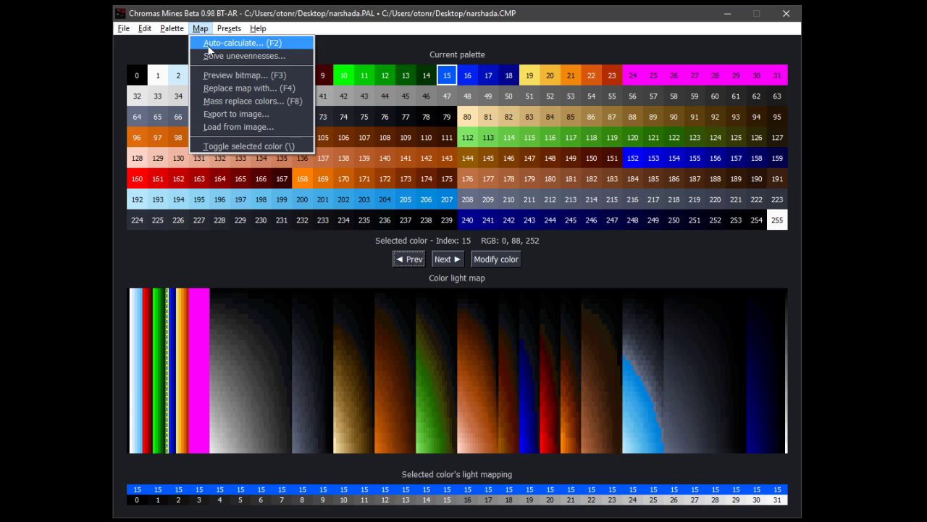
pyautogui.click(210, 44)
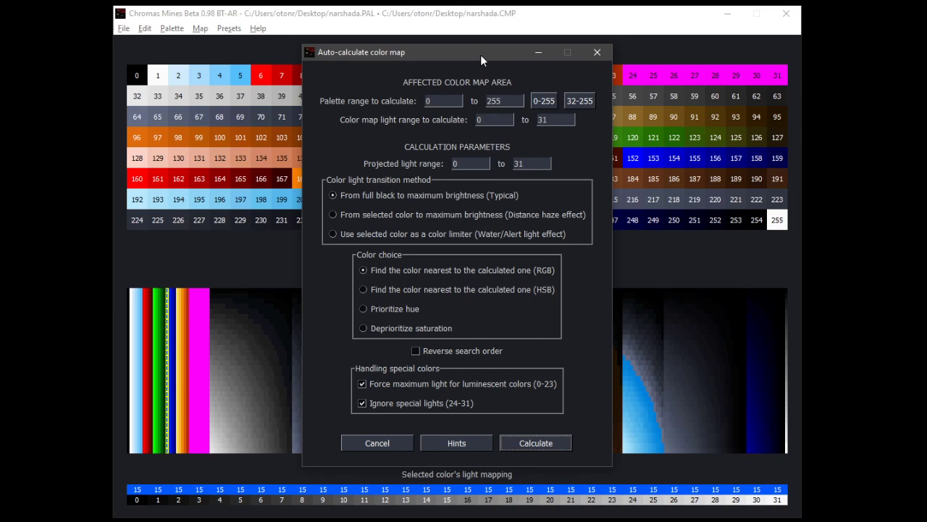
pyautogui.moveTo(480, 55); pyautogui.dragTo(487, 15)
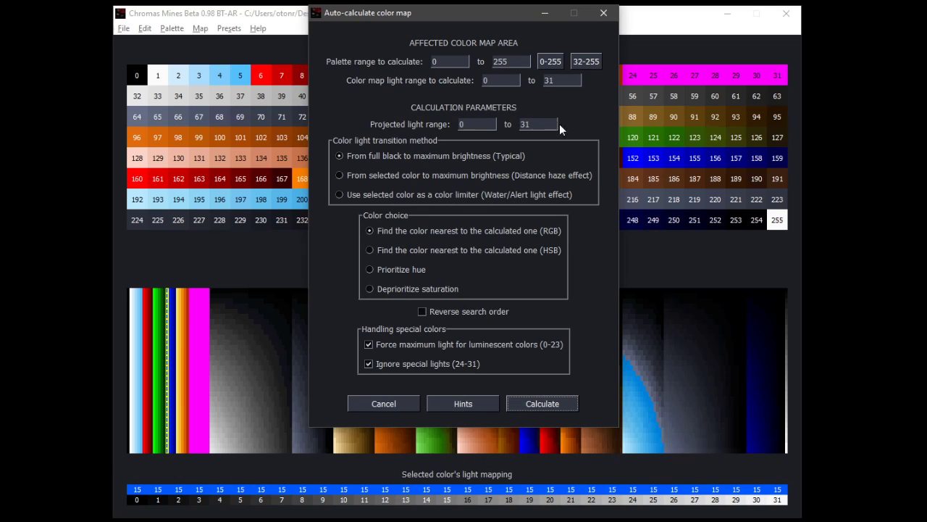
pyautogui.moveTo(483, 15); pyautogui.dragTo(483, 62)
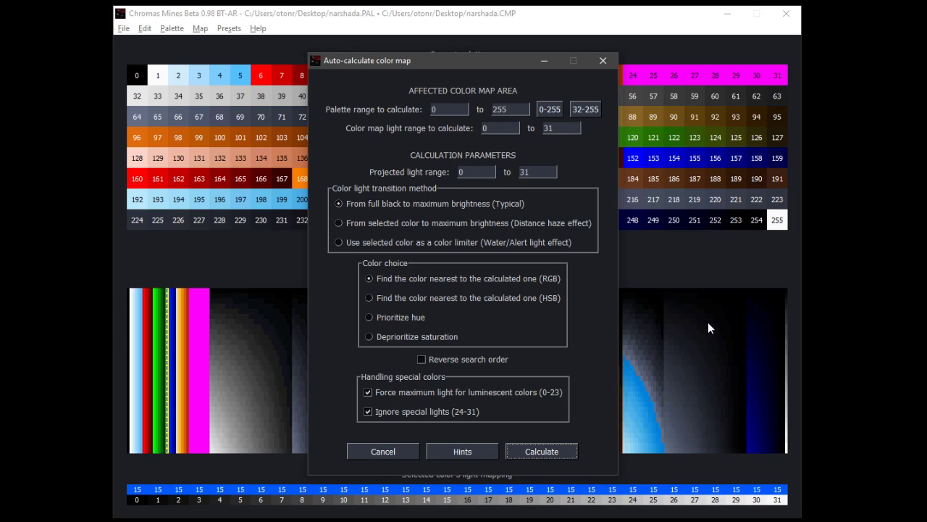
pyautogui.click(548, 449)
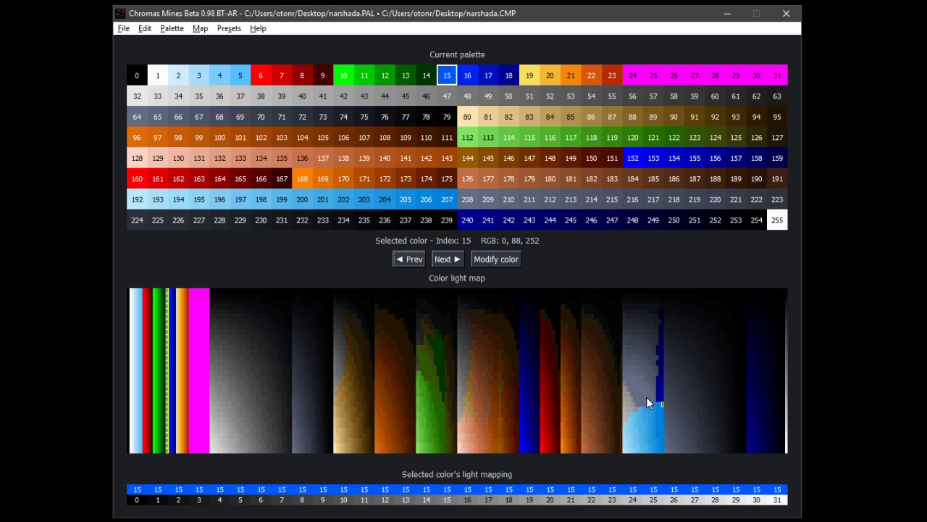
pyautogui.click(146, 30)
pyautogui.click(146, 42)
# Examine the color light transition methods in the auto-calculate settings and close them without calculating.
pyautogui.click(228, 28)
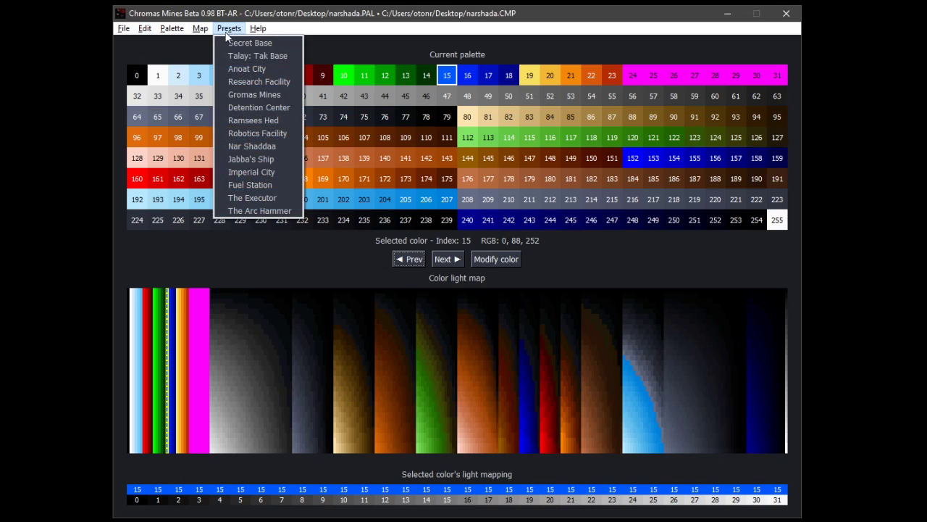
pyautogui.click(204, 44)
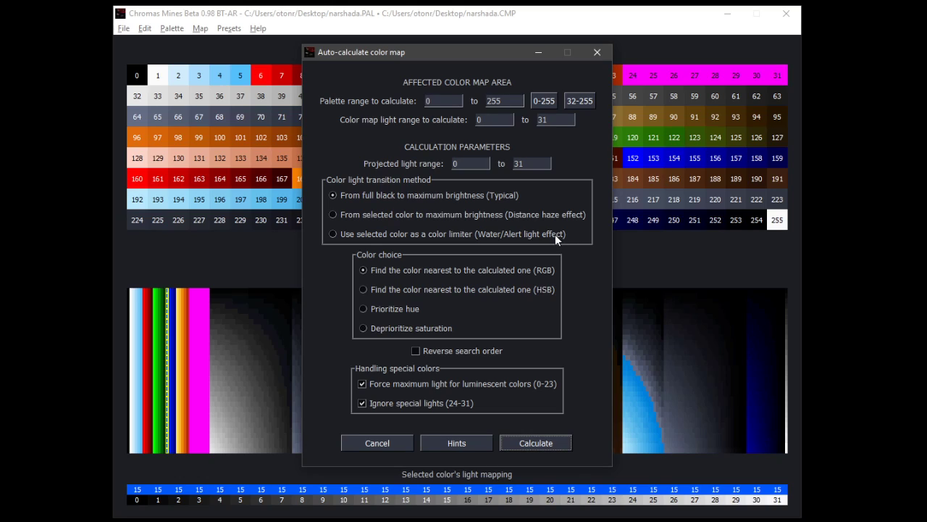
pyautogui.click(376, 443)
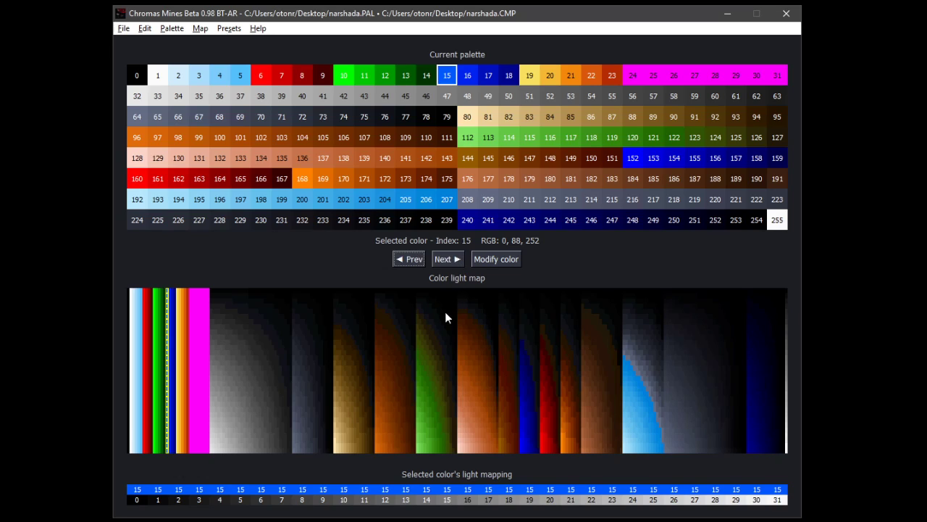
# Auto-calculate the light map with the distance haze effect from the dark blue at index 246, and undo it.
pyautogui.click(262, 179)
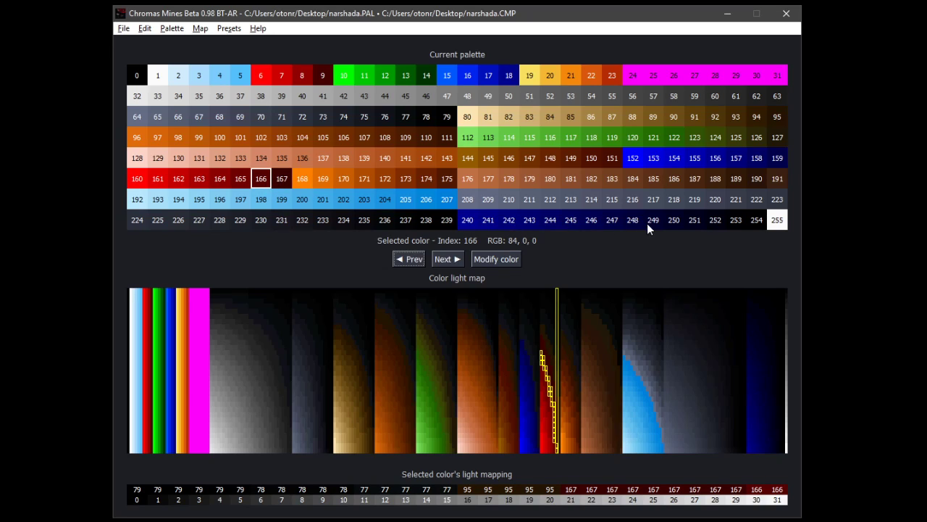
pyautogui.click(591, 226)
pyautogui.click(200, 28)
pyautogui.click(220, 41)
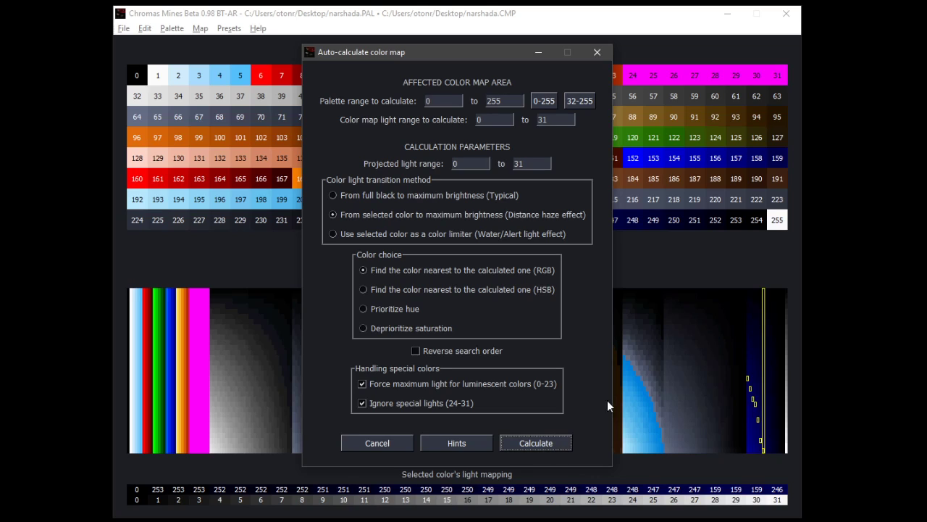
pyautogui.click(538, 444)
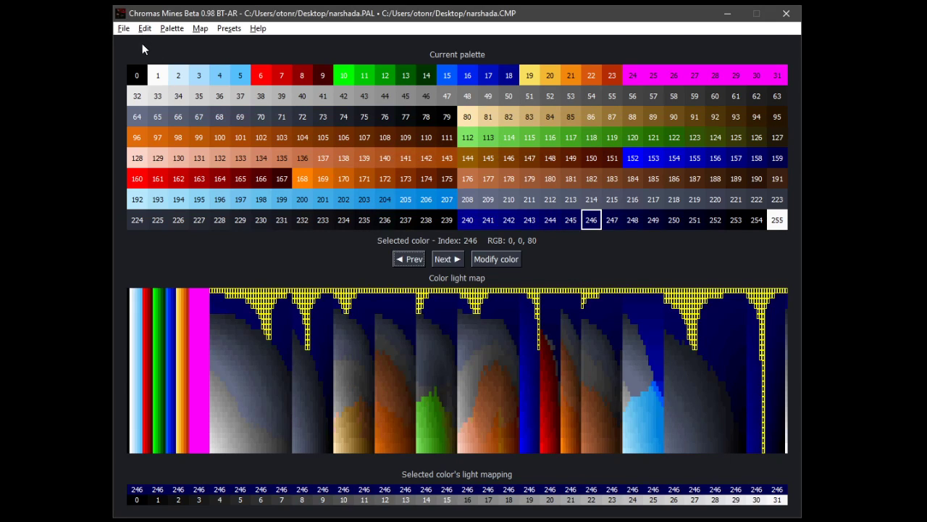
pyautogui.click(159, 81)
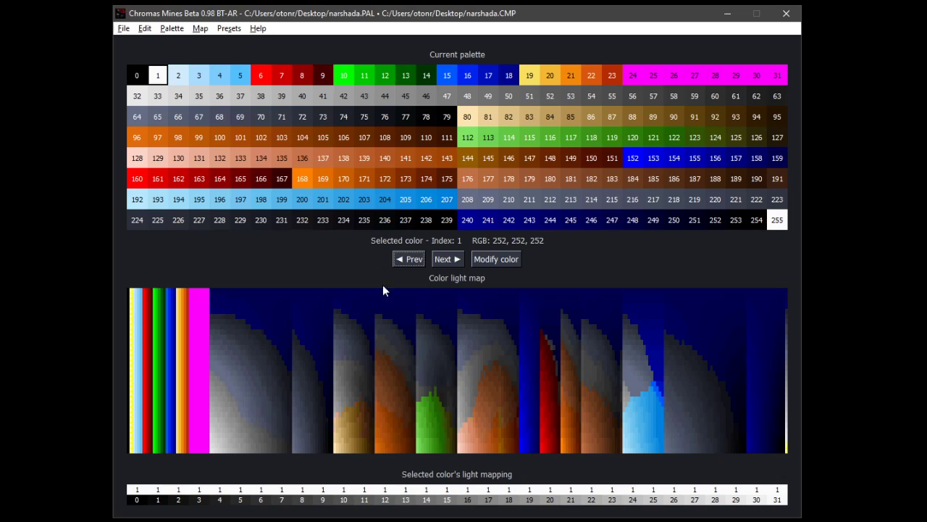
pyautogui.click(145, 28)
pyautogui.click(156, 42)
# Auto-calculate the light map with the distance haze effect from the dark red at index 166, select index 0, and undo the calculation.
pyautogui.click(229, 27)
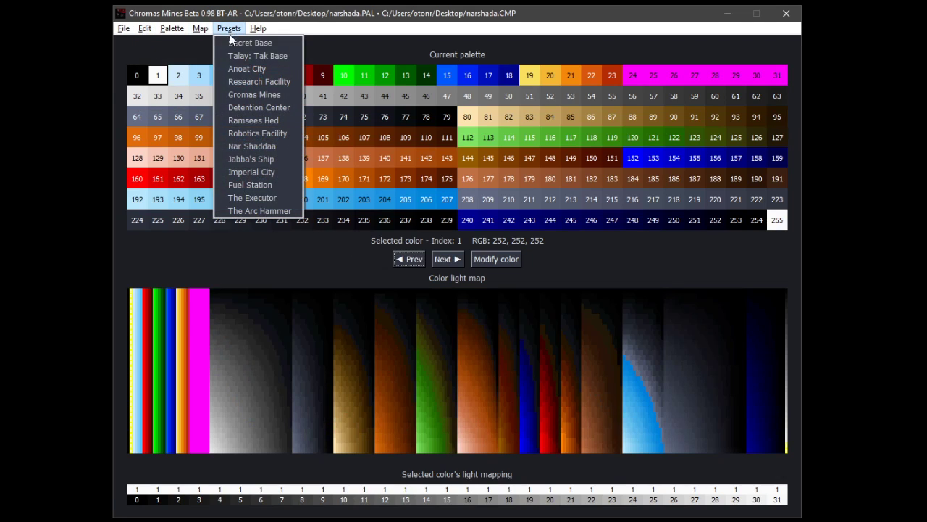
pyautogui.click(258, 180)
pyautogui.click(259, 179)
pyautogui.click(229, 28)
pyautogui.click(208, 44)
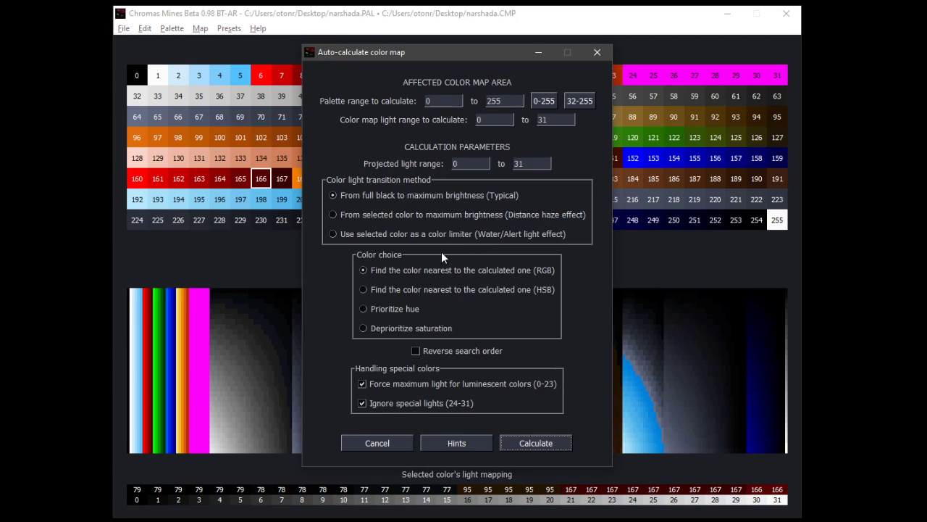
pyautogui.click(373, 218)
pyautogui.click(540, 444)
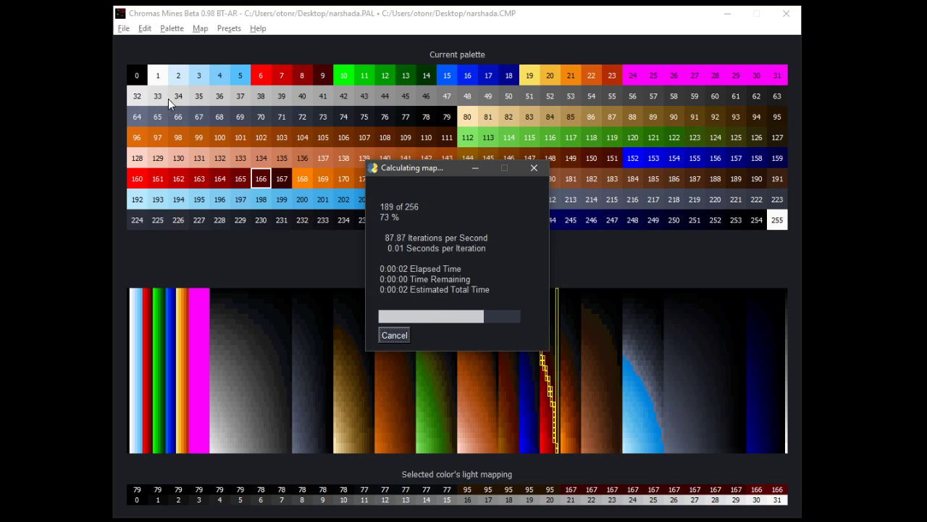
pyautogui.click(137, 77)
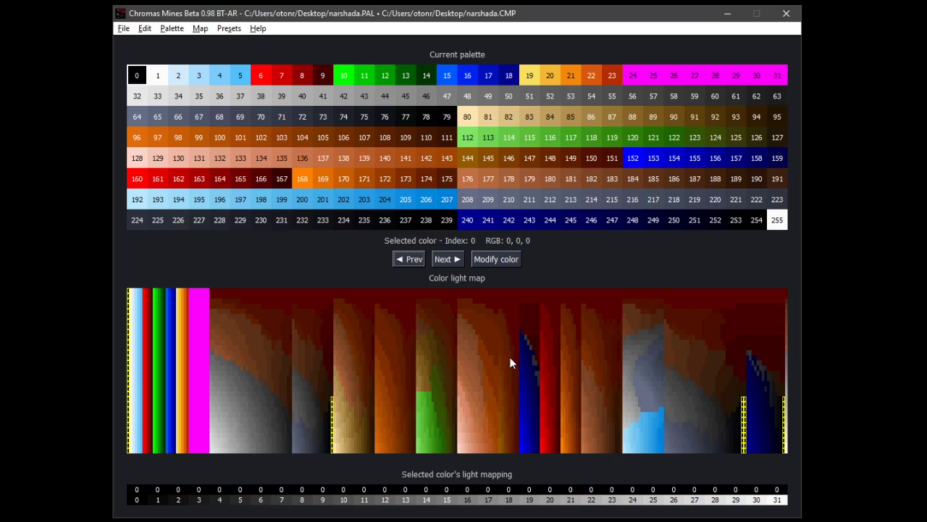
pyautogui.click(144, 28)
pyautogui.click(152, 41)
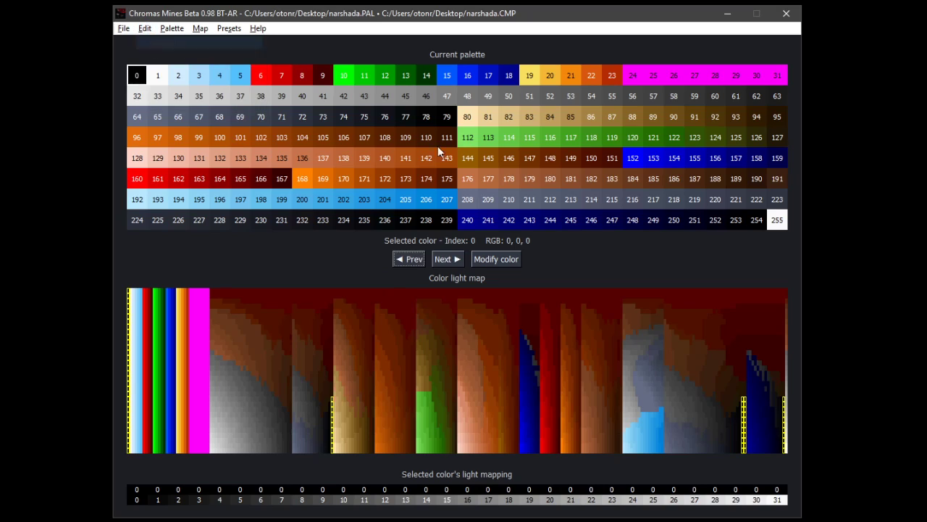
pyautogui.click(631, 158)
pyautogui.click(620, 184)
pyautogui.click(194, 30)
pyautogui.click(213, 42)
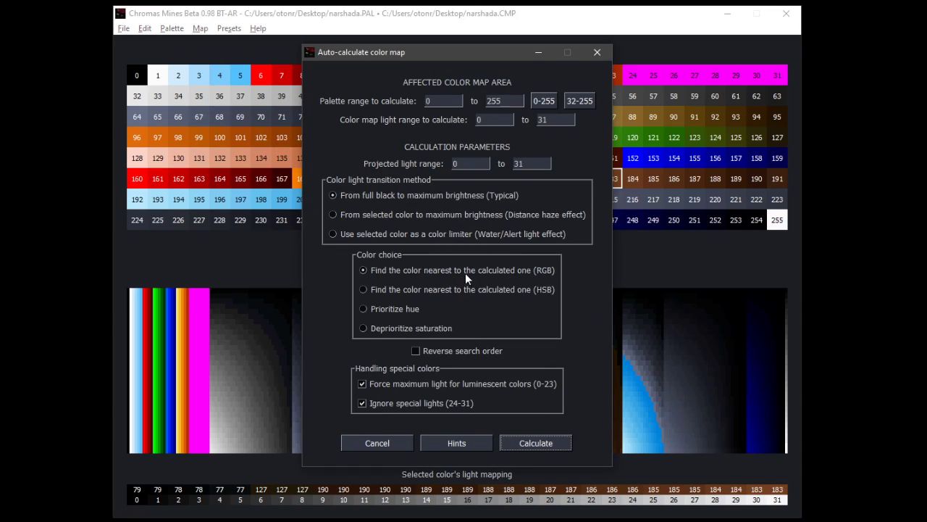
pyautogui.click(364, 216)
pyautogui.click(377, 444)
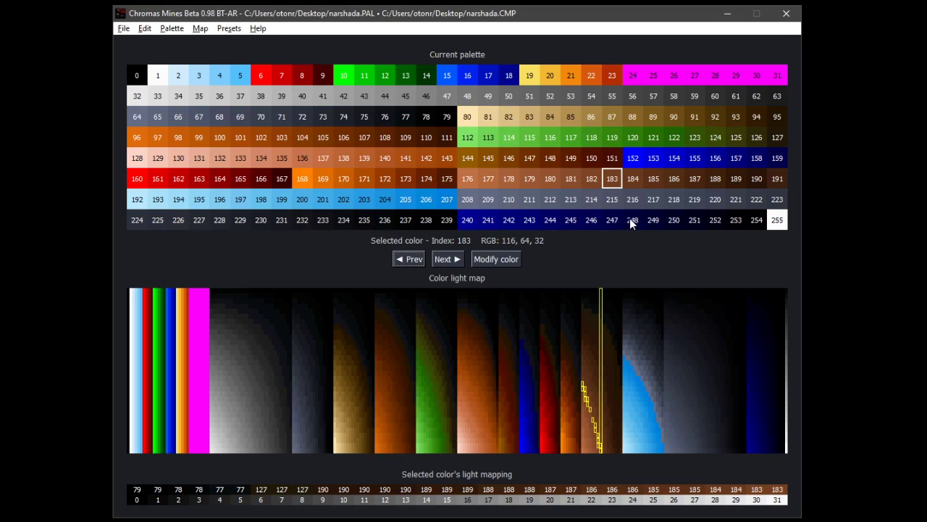
# Auto-calculate the light map using the blue at index 152 as color limiter, select index 212, and undo the calculation.
pyautogui.click(632, 154)
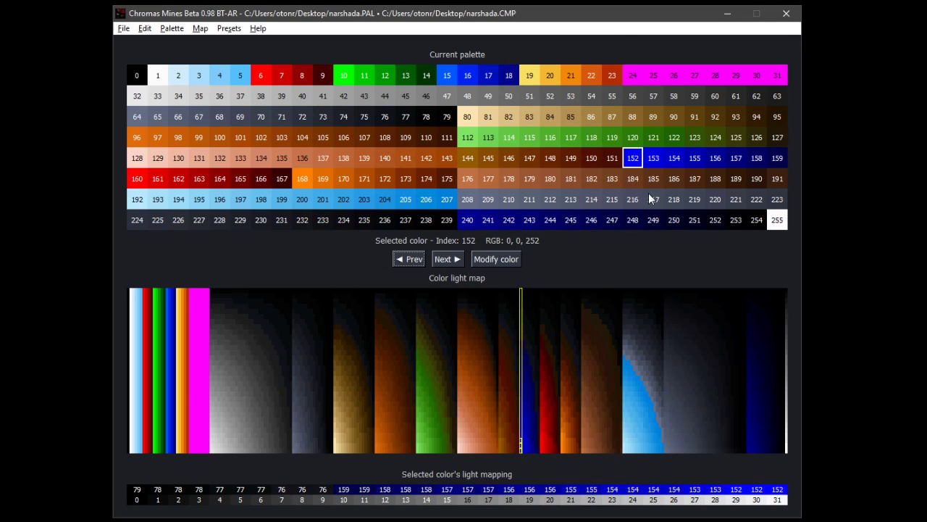
pyautogui.click(220, 30)
pyautogui.click(224, 41)
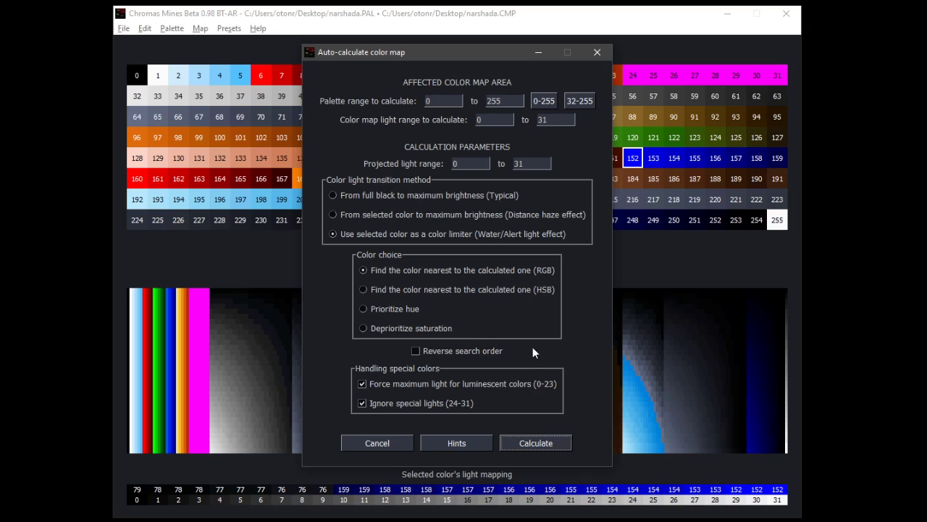
pyautogui.click(537, 443)
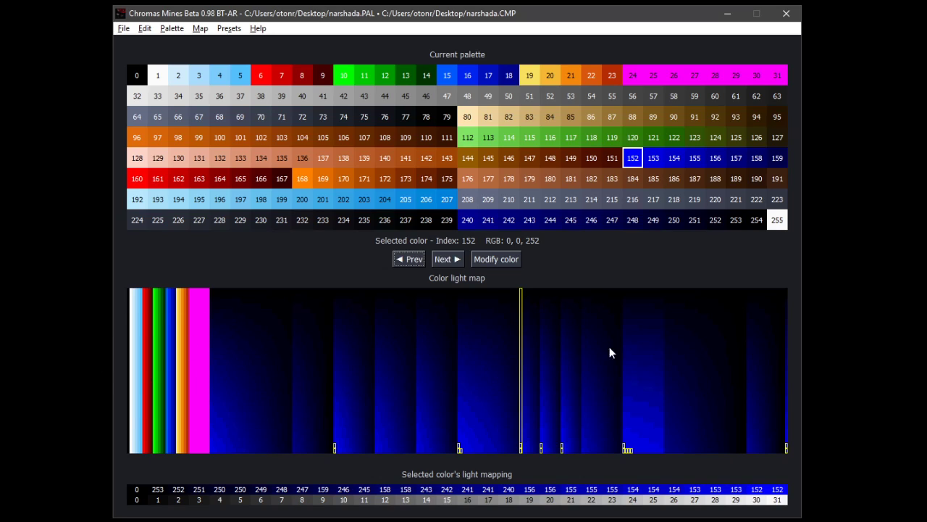
pyautogui.click(426, 158)
pyautogui.click(386, 158)
pyautogui.click(547, 195)
pyautogui.click(149, 32)
pyautogui.click(150, 41)
pyautogui.click(226, 30)
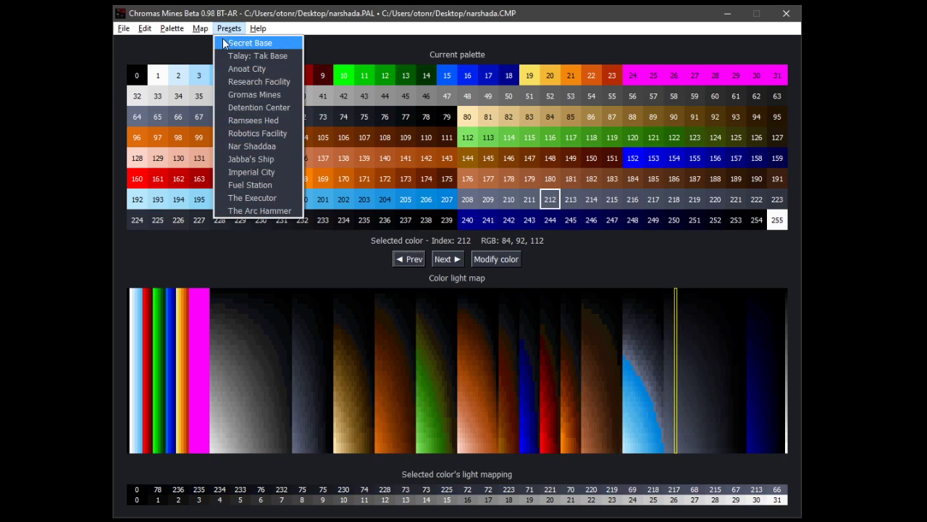
pyautogui.moveTo(200, 28)
pyautogui.click(239, 42)
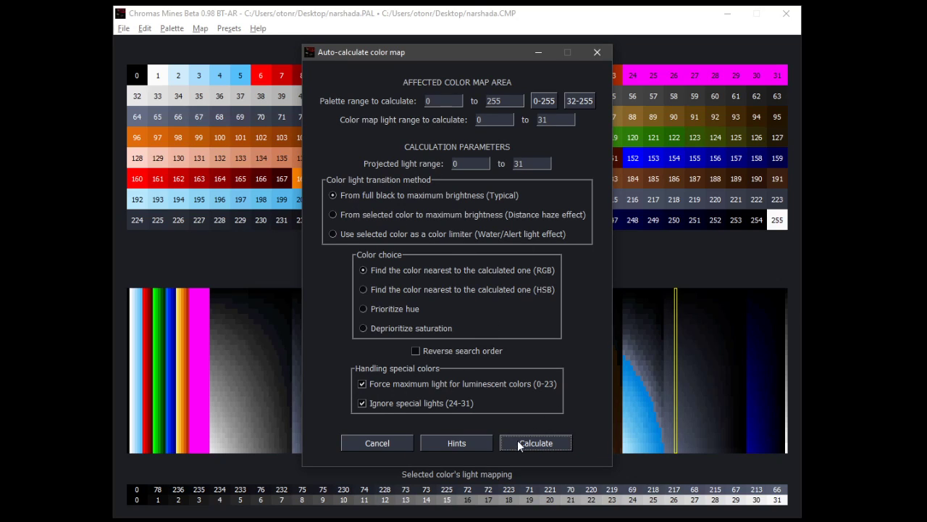
pyautogui.click(371, 439)
# Auto-calculate only light levels 0 to 10 with the blue at index 152 as color limiter, and undo it.
pyautogui.click(635, 155)
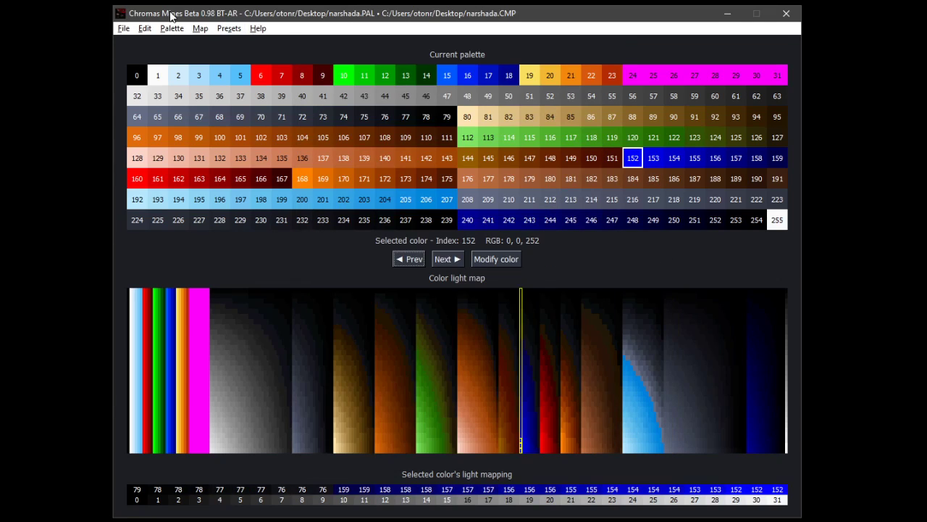
pyautogui.click(225, 29)
pyautogui.moveTo(200, 28)
pyautogui.click(239, 42)
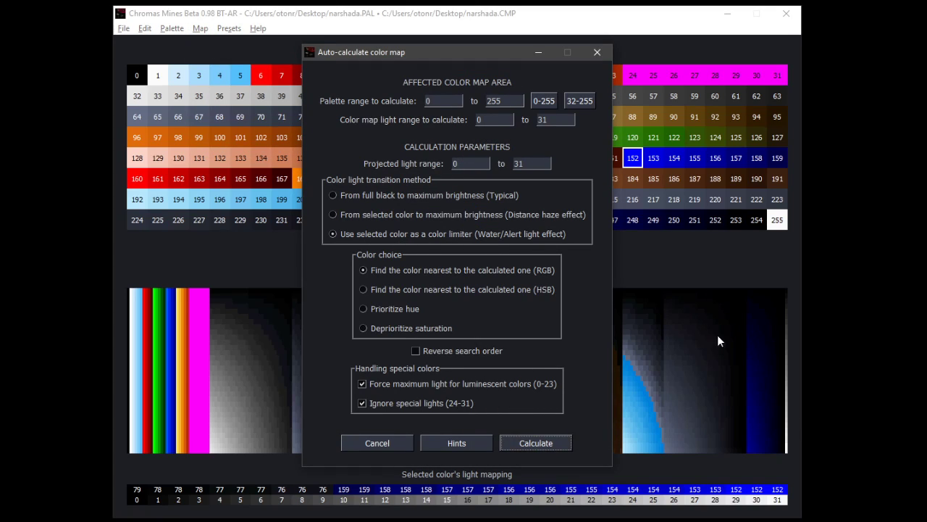
pyautogui.click(477, 121)
pyautogui.press('Tab')
pyautogui.write('10')
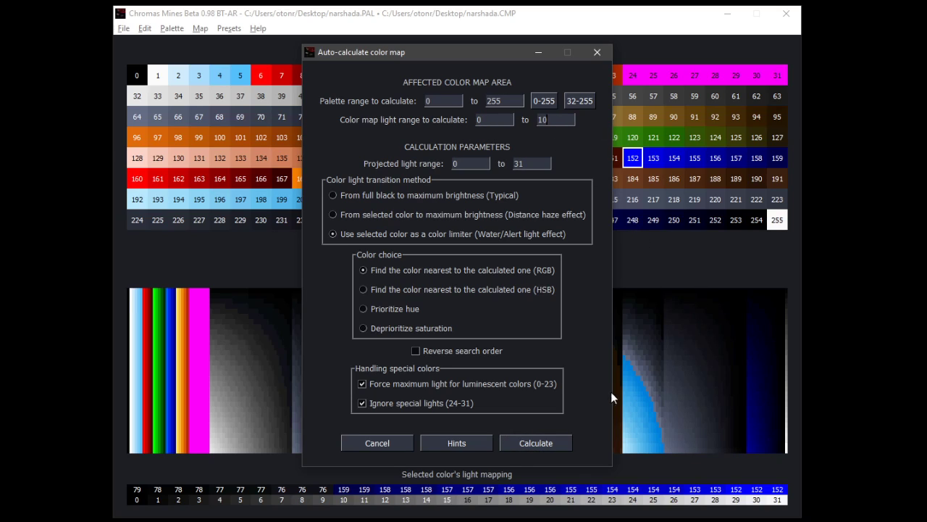
pyautogui.click(535, 443)
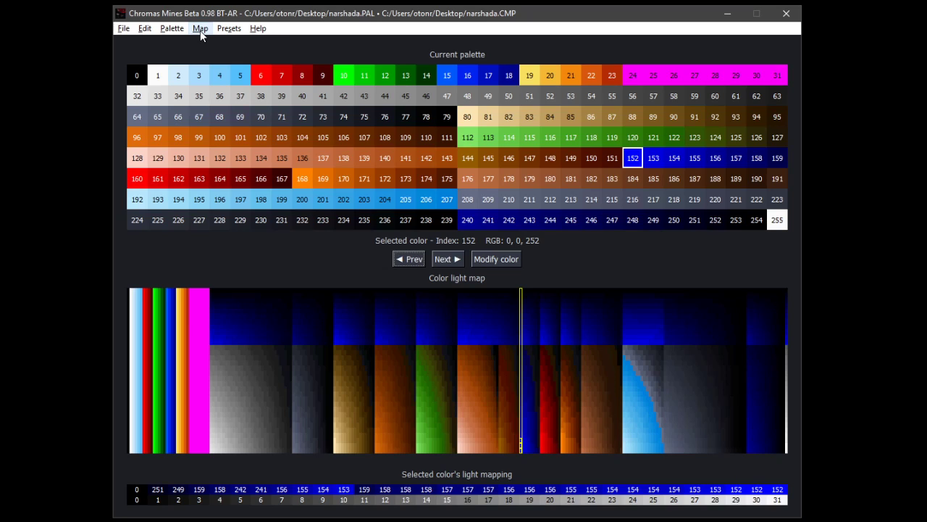
pyautogui.click(146, 29)
pyautogui.click(153, 42)
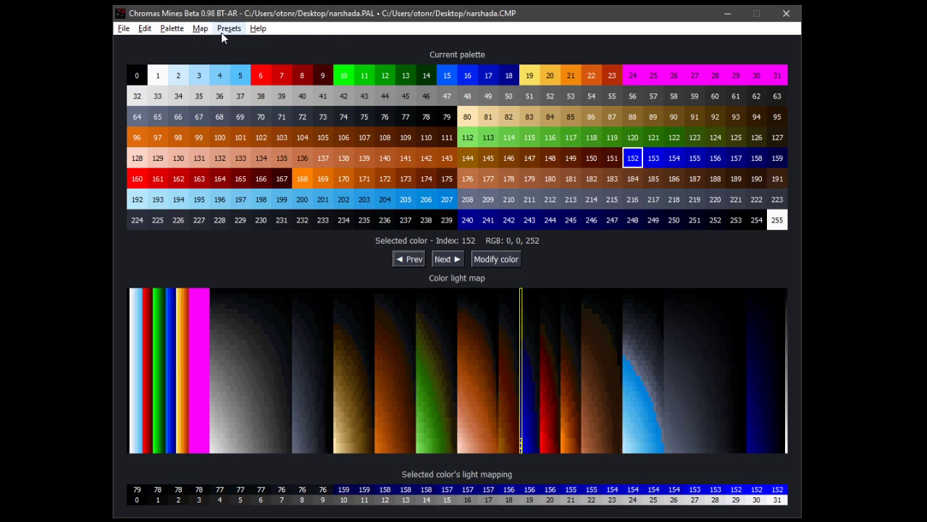
# Examine the color choice and special color options in the auto-calculate settings and cancel them.
pyautogui.click(201, 29)
pyautogui.click(214, 44)
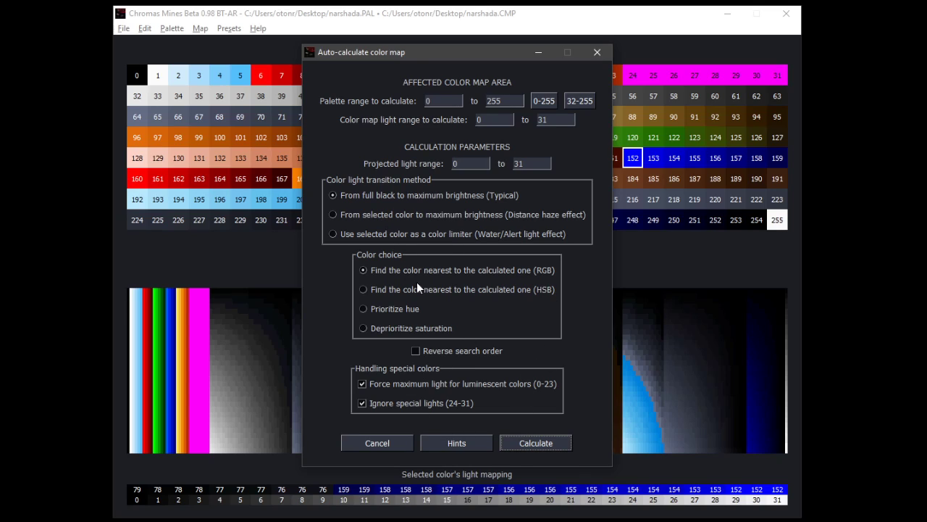
pyautogui.click(371, 442)
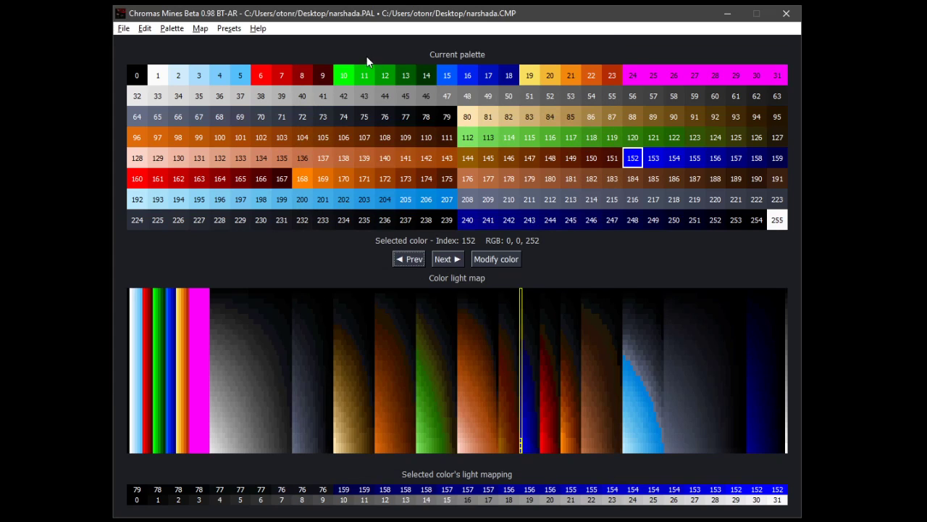
# Select the light blue color at index 193 through its column in the color light map.
pyautogui.click(230, 28)
pyautogui.moveTo(200, 28)
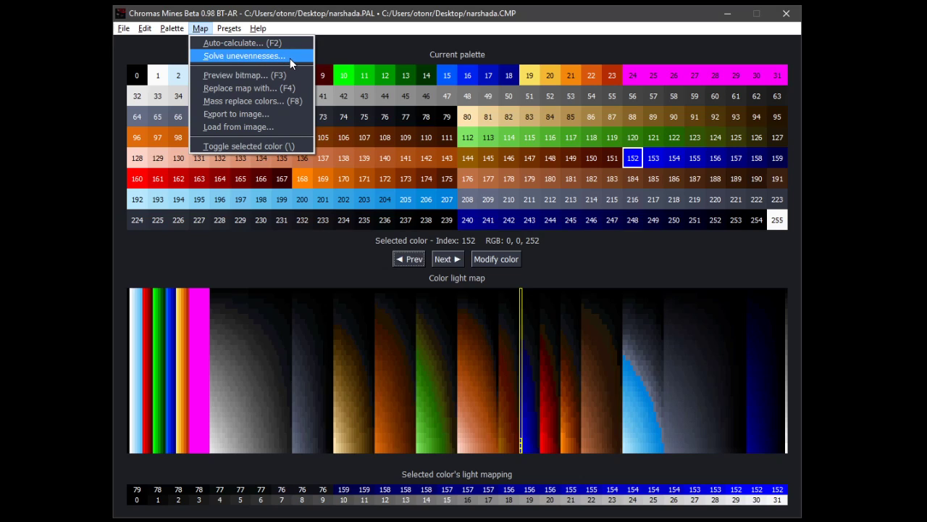
pyautogui.click(625, 327)
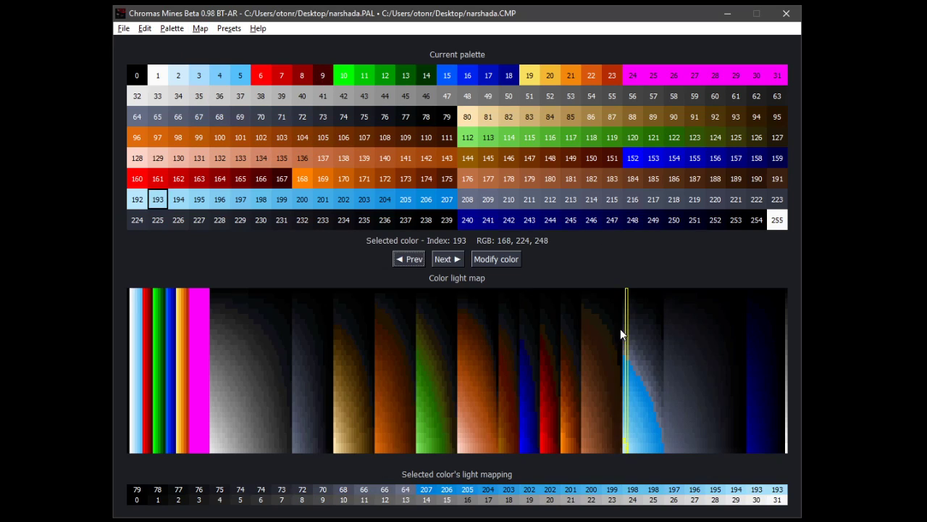
# Select the color at index 172 and solve uneven transitions for color map range 192 to 207, sacrificing palette colors 160-175.
pyautogui.click(571, 339)
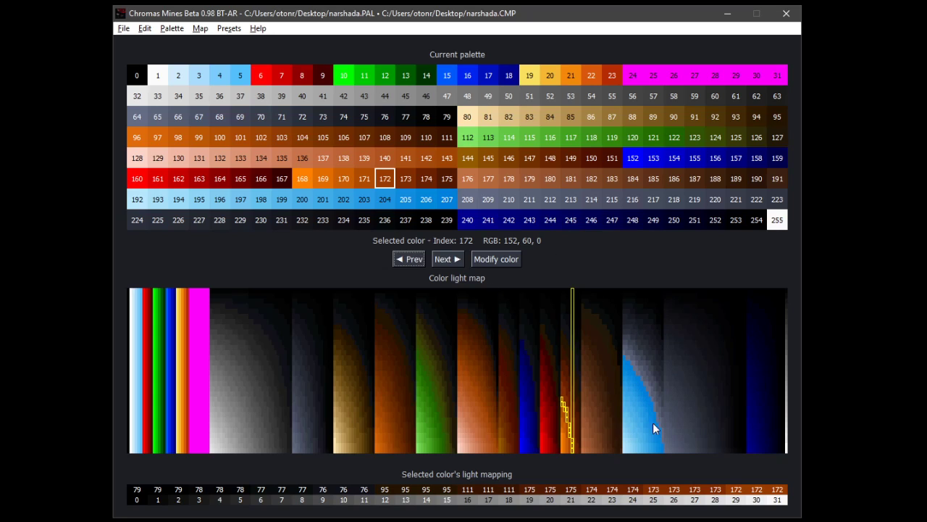
pyautogui.click(229, 28)
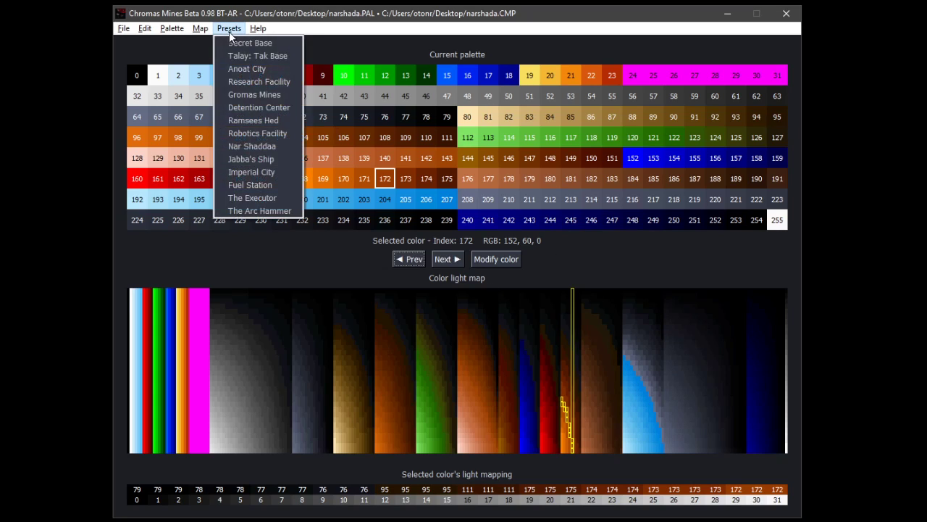
pyautogui.click(215, 57)
pyautogui.moveTo(483, 208); pyautogui.dragTo(458, 262)
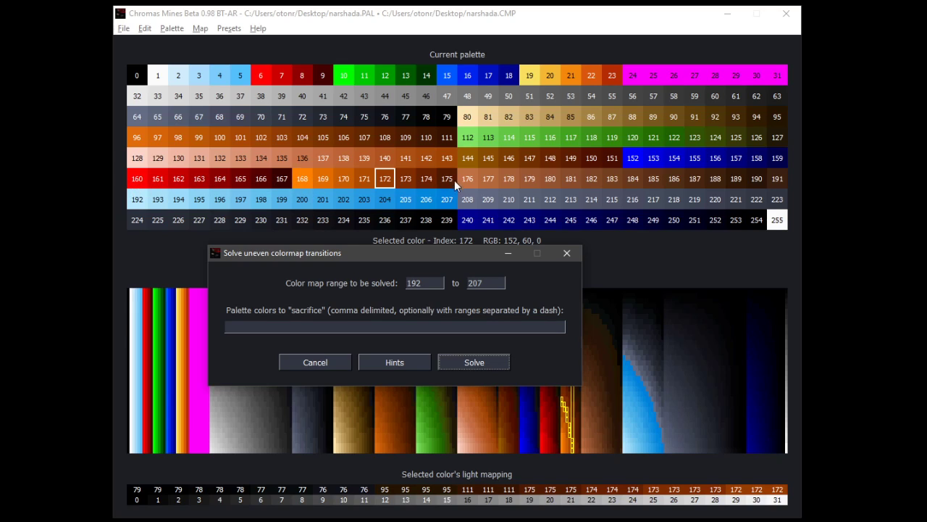
pyautogui.click(435, 327)
pyautogui.write('160-175')
pyautogui.click(484, 363)
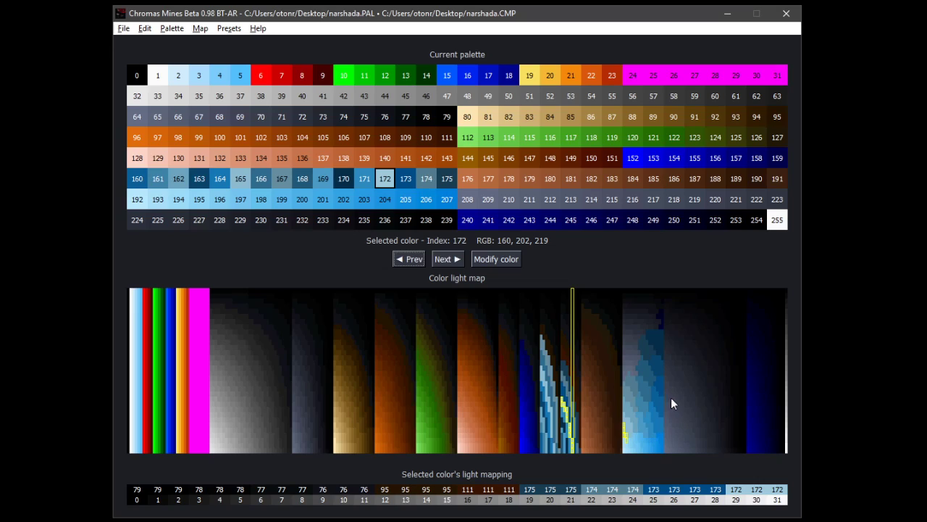
# Select the color at index 145 through its column in the light map and undo the uneven transition solving.
pyautogui.click(504, 410)
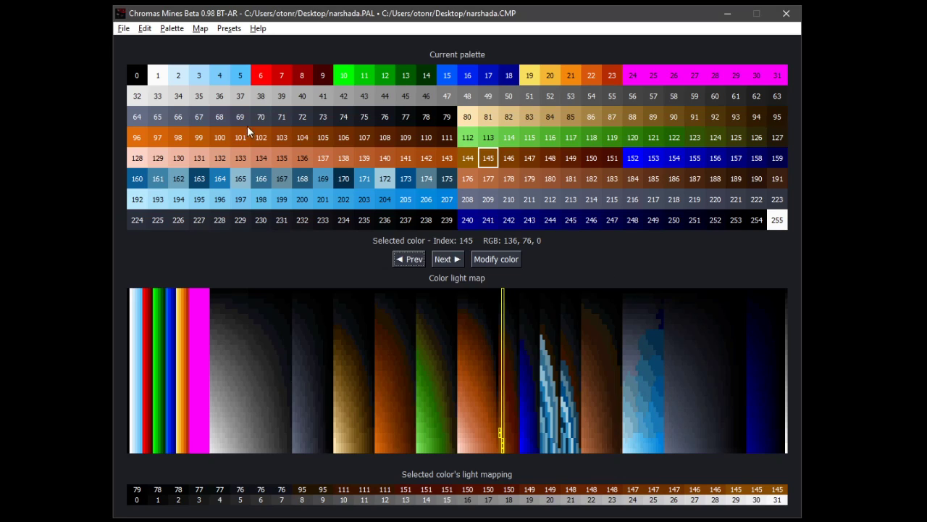
pyautogui.click(144, 30)
pyautogui.click(149, 43)
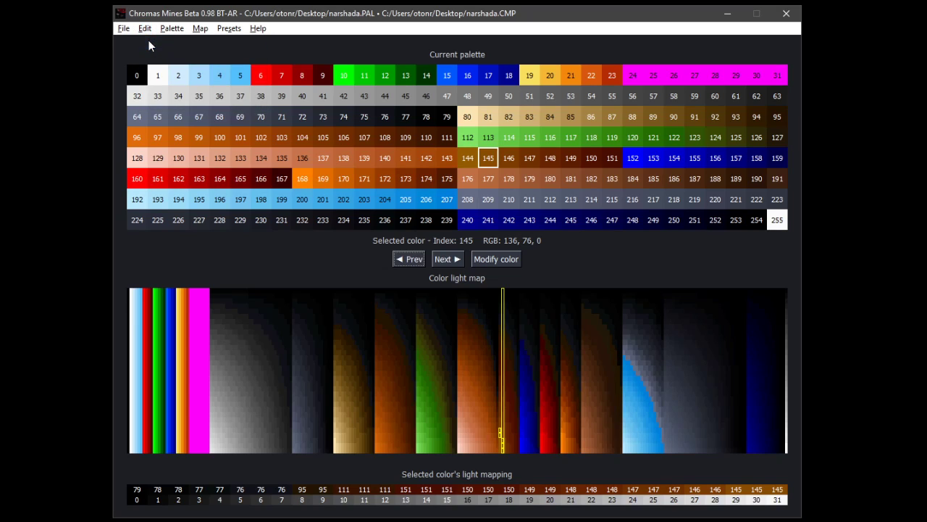
# Preview the bitmap IDDOOR1.BMP from the Desktop with the current palette and color map.
pyautogui.click(230, 29)
pyautogui.moveTo(200, 29)
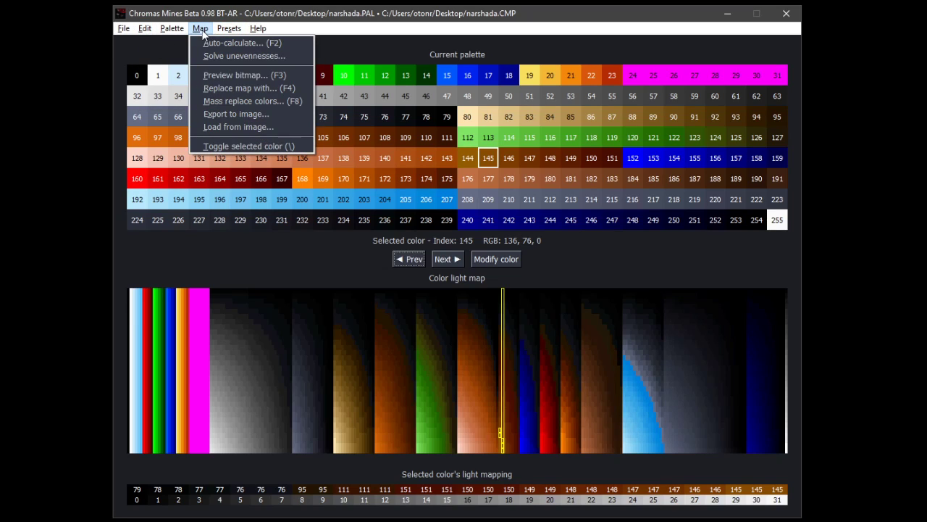
pyautogui.click(217, 78)
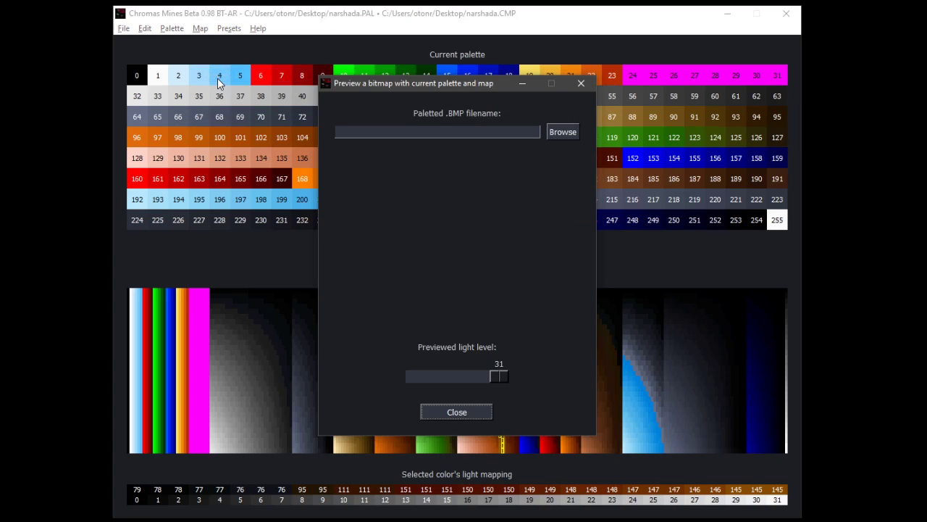
pyautogui.click(566, 131)
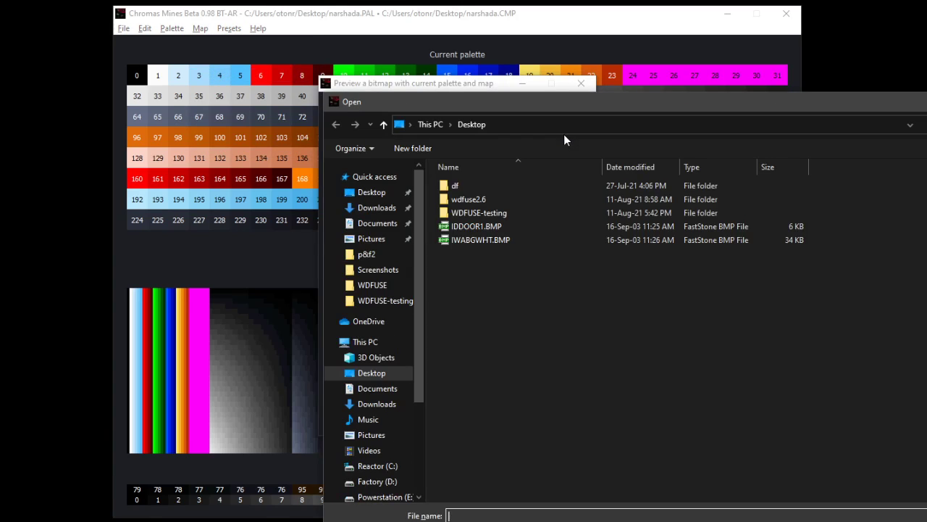
pyautogui.doubleClick(476, 226)
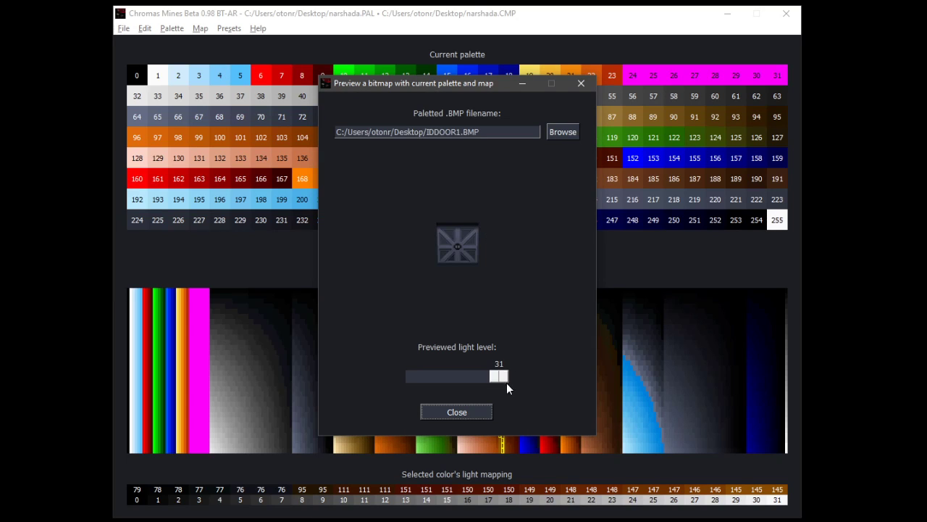
# Vary the previewed light level of the door bitmap between dark and bright, ending at 22, and close the preview.
pyautogui.moveTo(502, 378)
pyautogui.mouseDown()
pyautogui.moveTo(471, 381)
pyautogui.moveTo(491, 377)
pyautogui.mouseUp()
pyautogui.moveTo(434, 374); pyautogui.dragTo(496, 377)
pyautogui.click(454, 379)
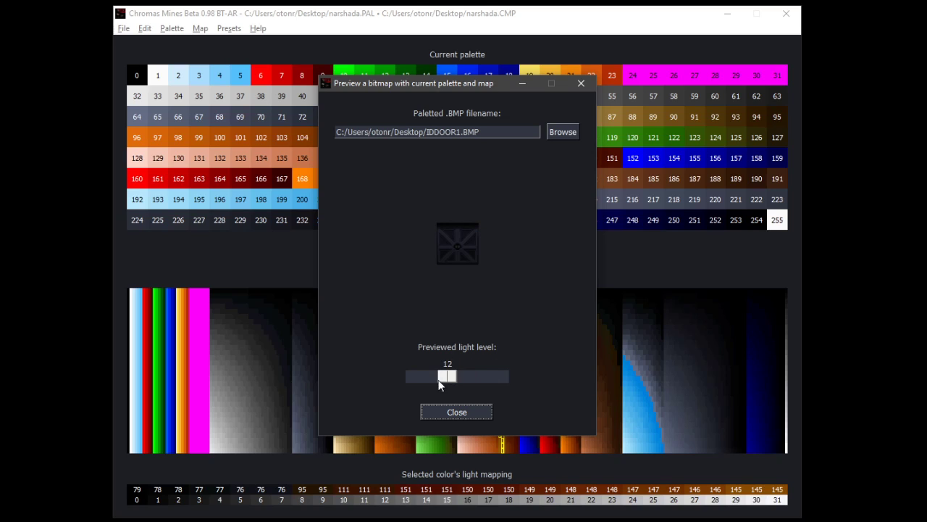
pyautogui.moveTo(453, 379); pyautogui.dragTo(479, 376)
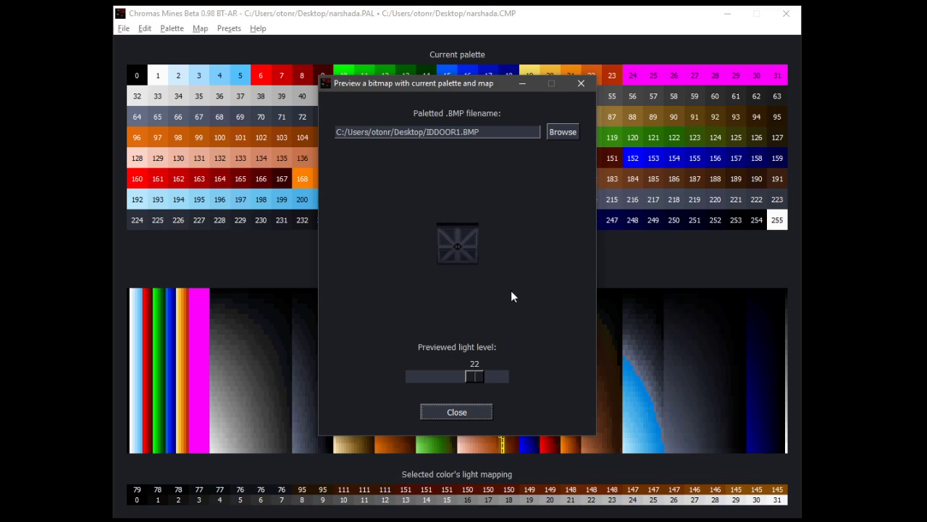
pyautogui.click(473, 411)
# Examine the settings for replacing the color map with a .CMP file and cancel them.
pyautogui.click(197, 28)
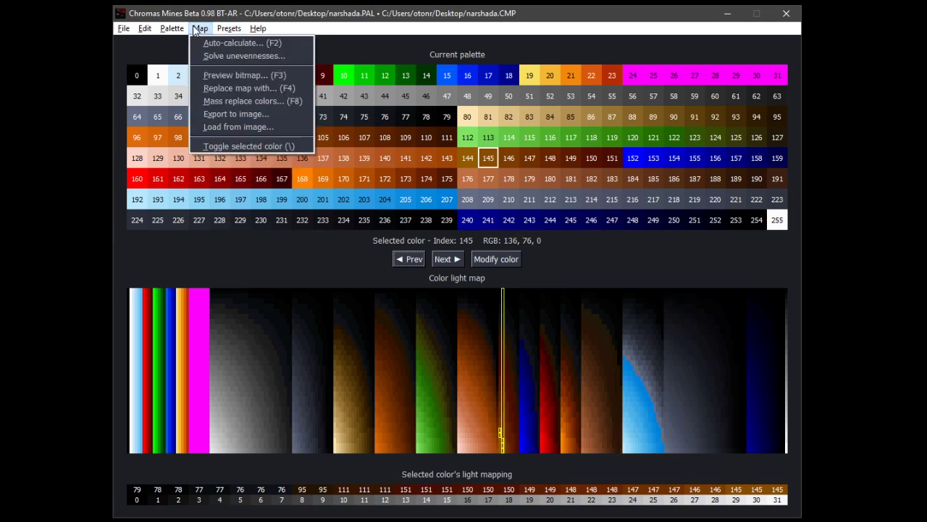
pyautogui.click(250, 89)
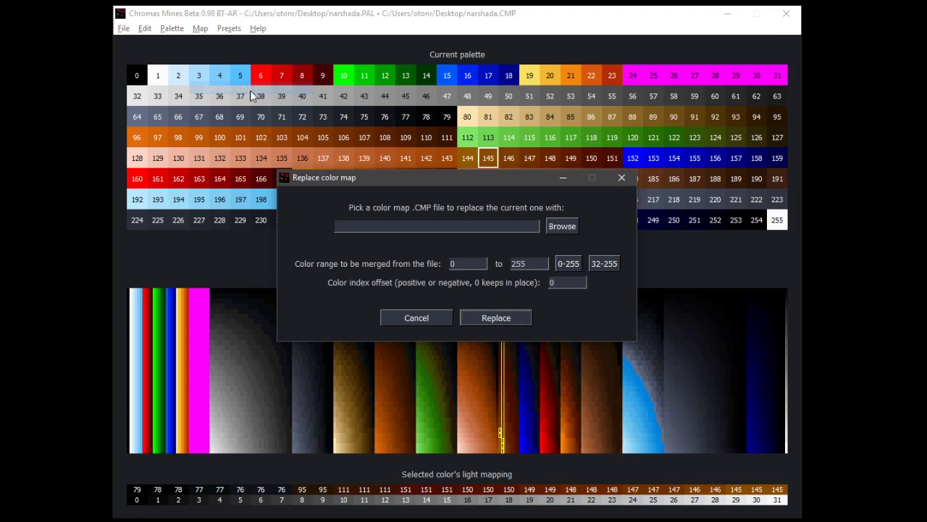
pyautogui.click(418, 316)
pyautogui.click(169, 29)
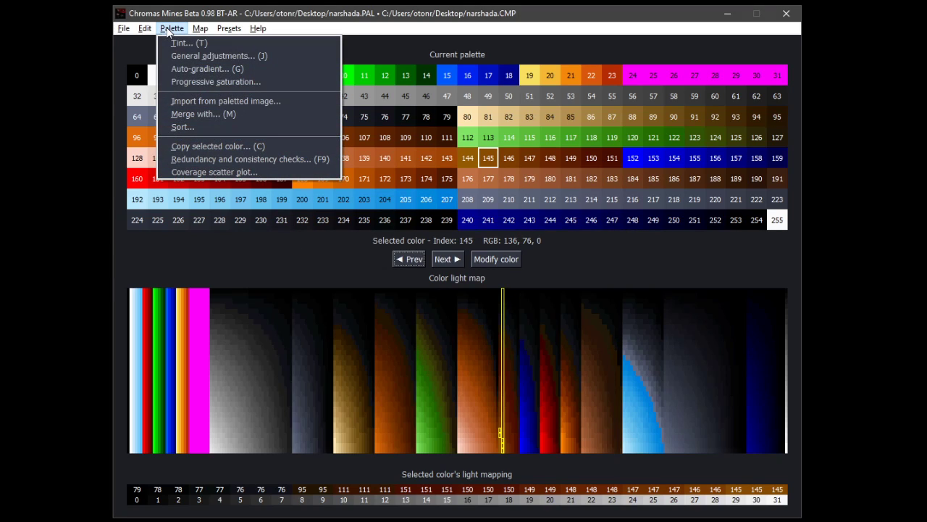
pyautogui.click(171, 29)
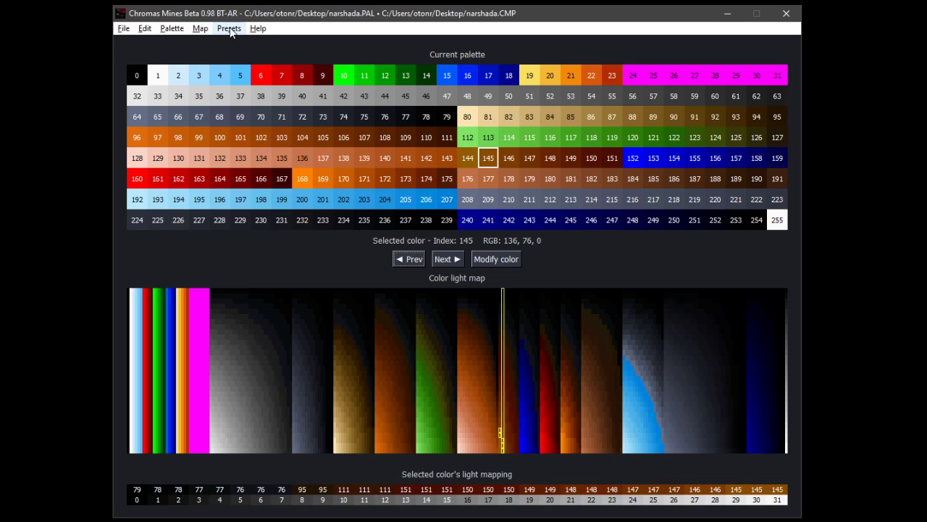
pyautogui.click(228, 29)
pyautogui.moveTo(200, 28)
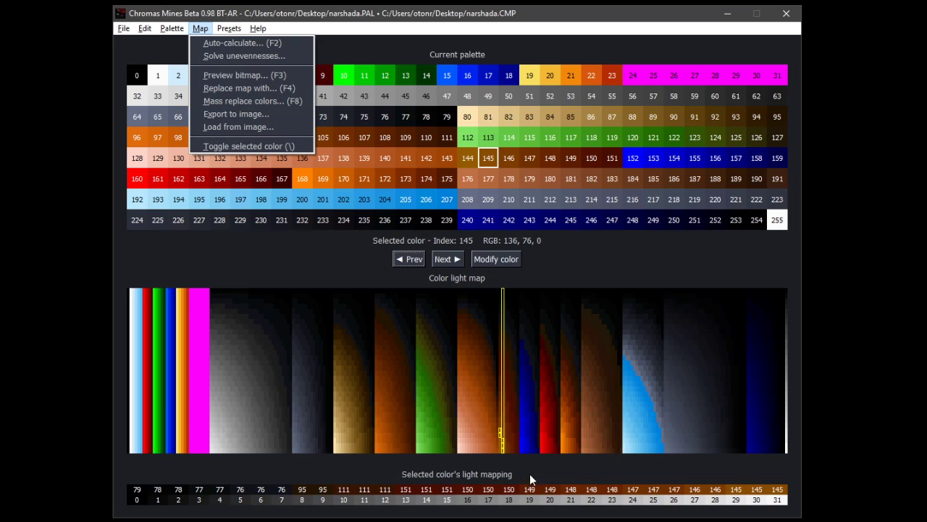
# Inspect the light mappings of the colors at index 236 and index 228 through their columns in the color light map.
pyautogui.click(724, 309)
pyautogui.click(725, 309)
pyautogui.click(737, 320)
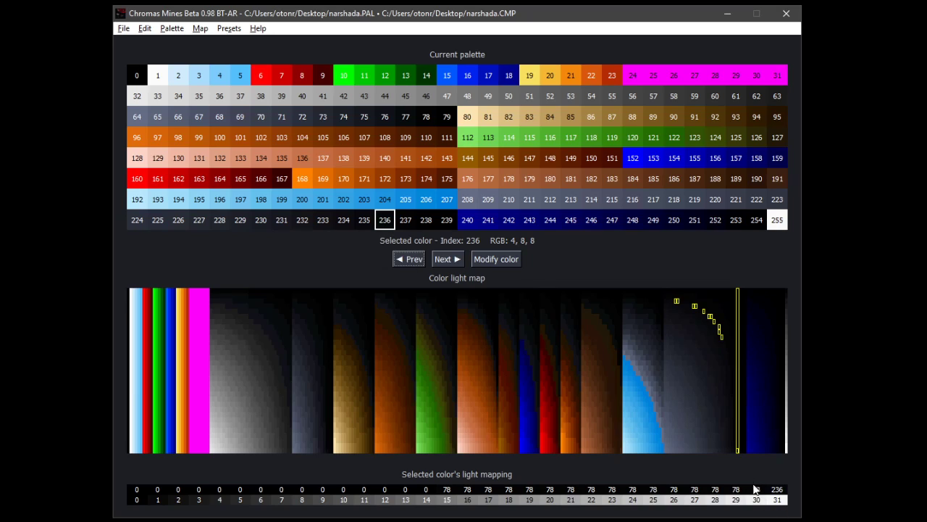
pyautogui.click(717, 390)
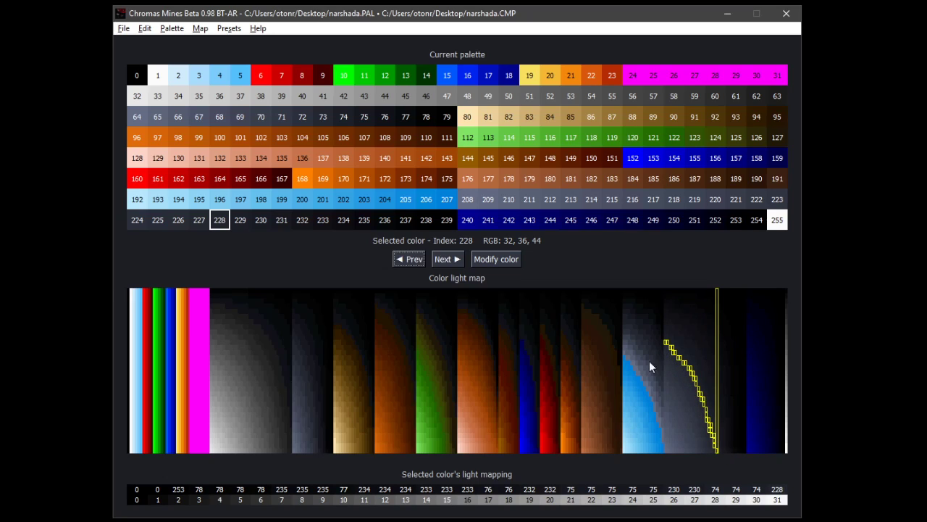
# Mass replace color 228 with color 8 in the map across the color range 0 to 255.
pyautogui.click(200, 29)
pyautogui.moveTo(218, 32)
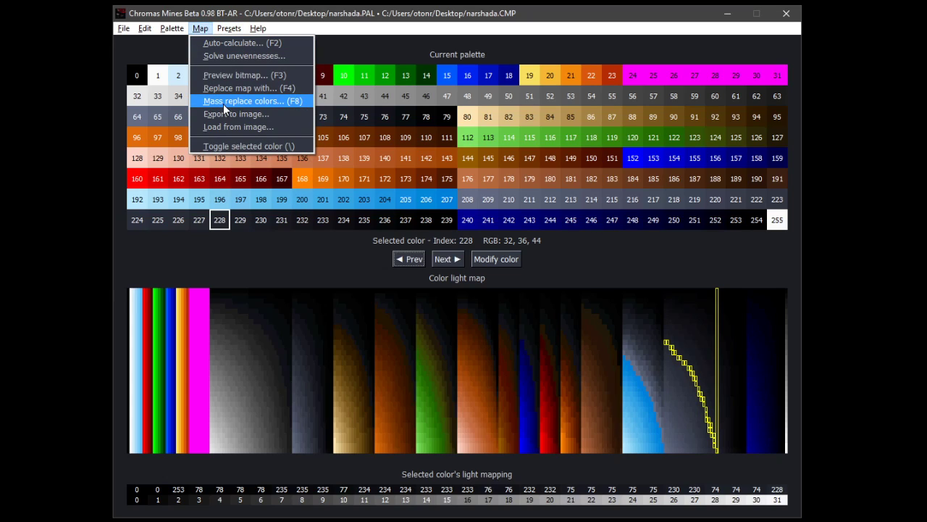
pyautogui.click(223, 104)
pyautogui.click(428, 271)
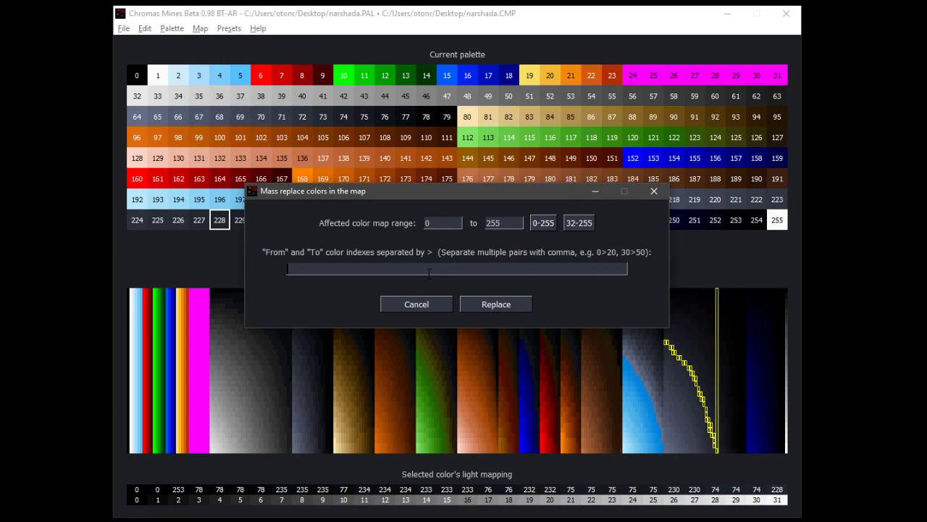
pyautogui.write('228>8')
pyautogui.click(513, 304)
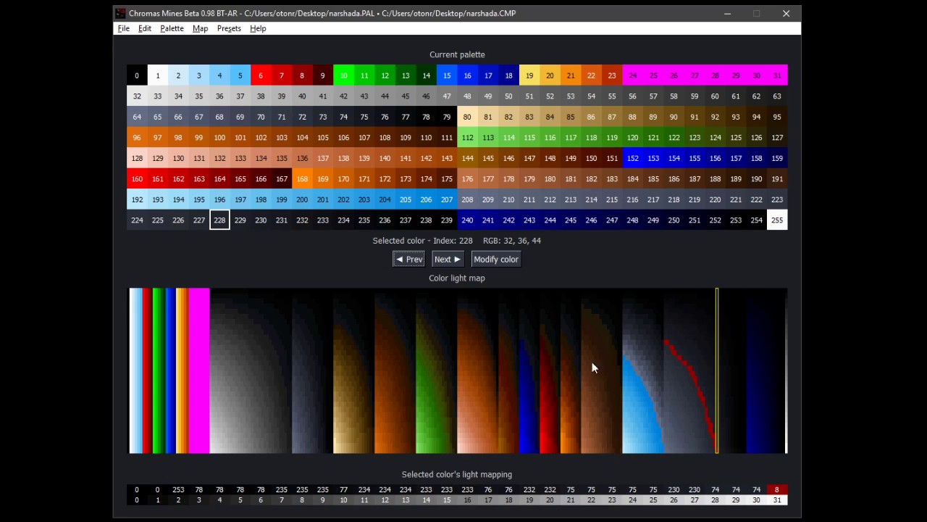
# Select the color at index 222 through its light map column and undo the mass color replacement.
pyautogui.click(702, 402)
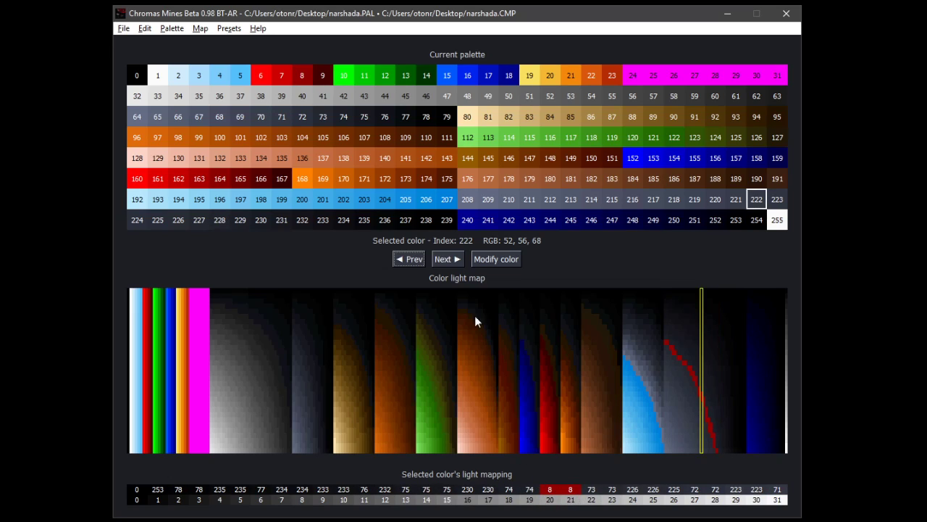
pyautogui.click(145, 28)
pyautogui.click(151, 39)
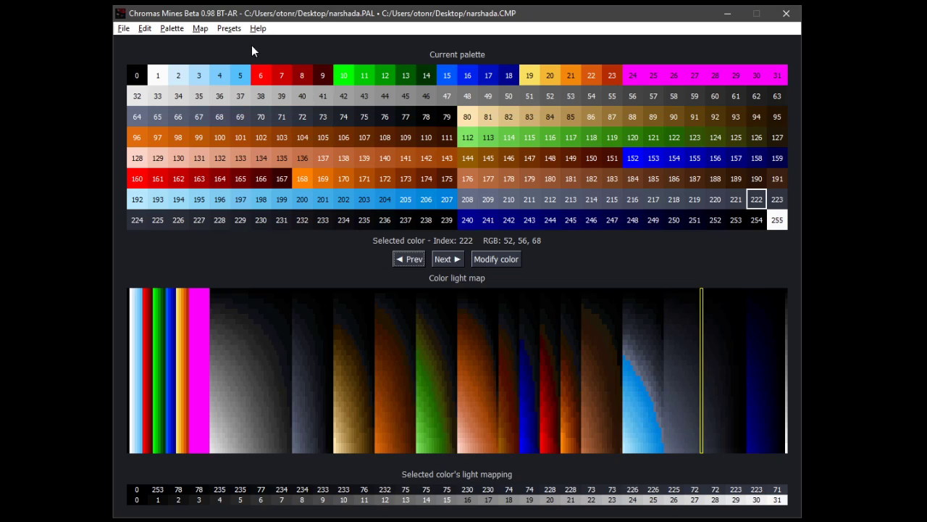
# Switch to the image viewer to look at the red race car picture, and return to Chromas Mines.
pyautogui.click(229, 28)
pyautogui.moveTo(199, 30)
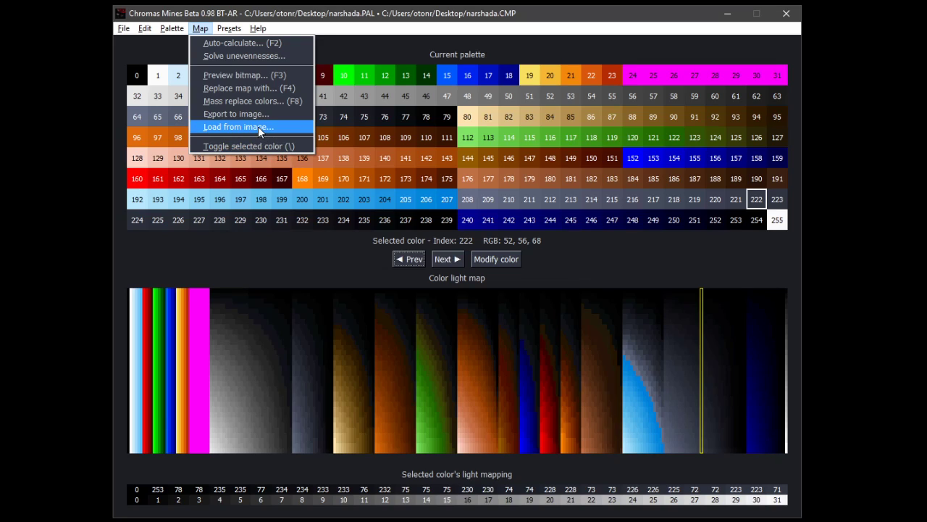
pyautogui.click(337, 273)
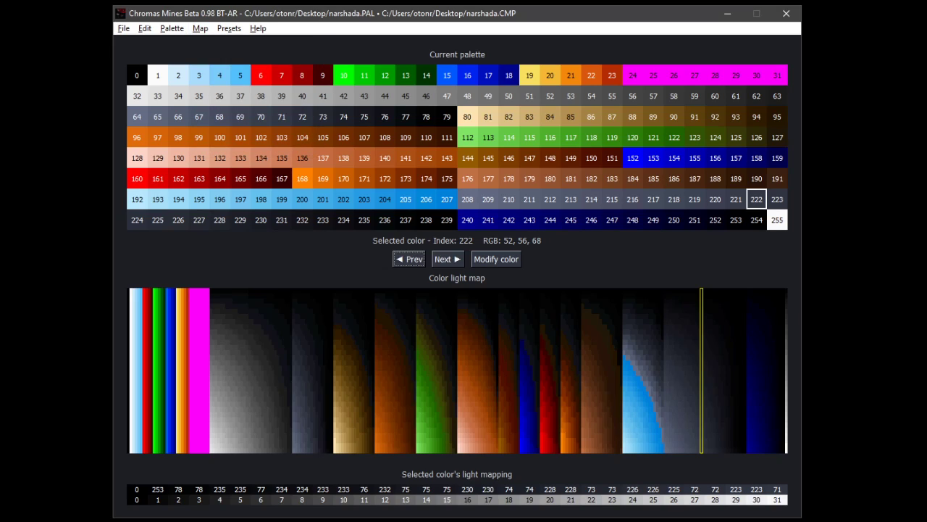
pyautogui.hotkey('alt', 'Tab')
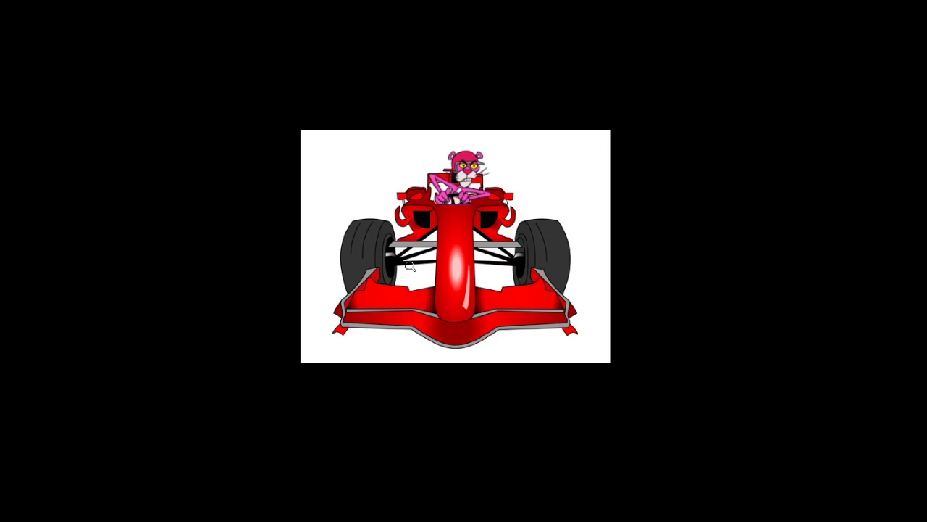
pyautogui.click(406, 266)
pyautogui.hotkey('alt', 'Tab')
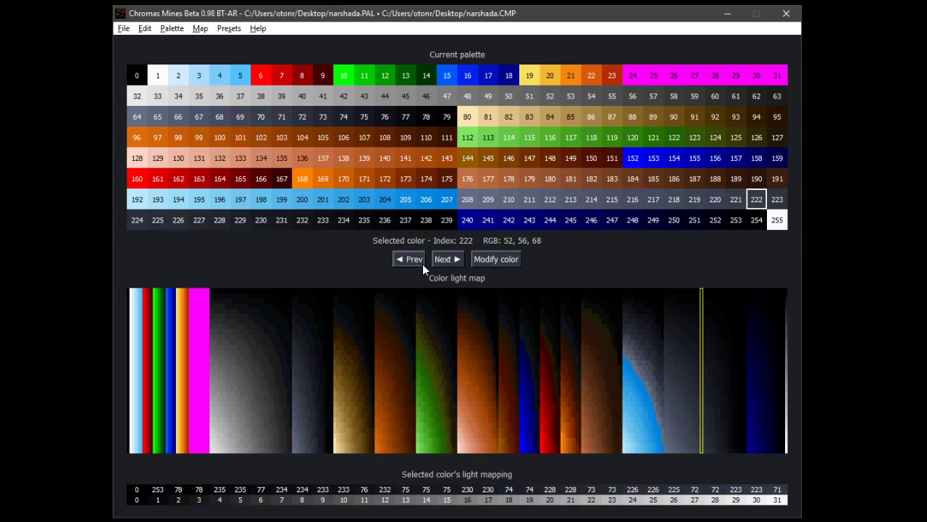
# Load the color map from the image SiroviPanther.png on the Desktop, and undo the loading.
pyautogui.click(229, 30)
pyautogui.click(226, 129)
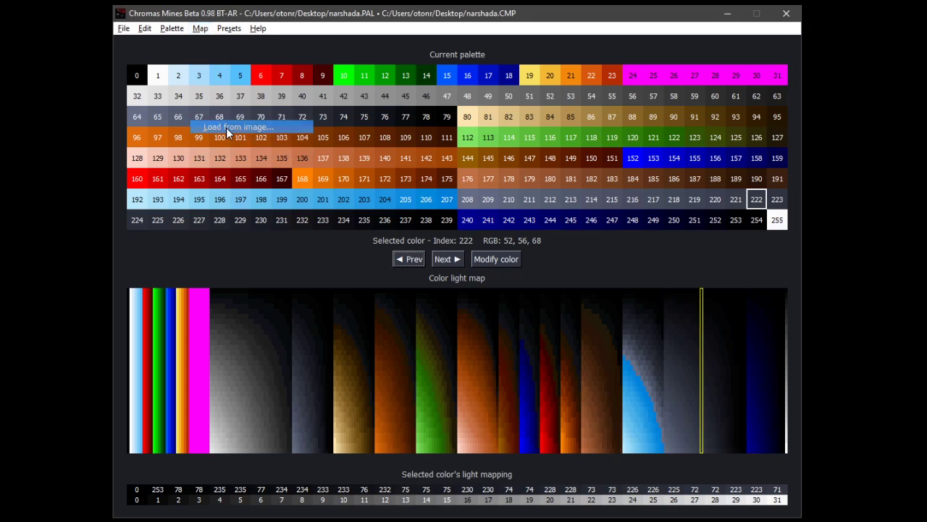
pyautogui.click(563, 244)
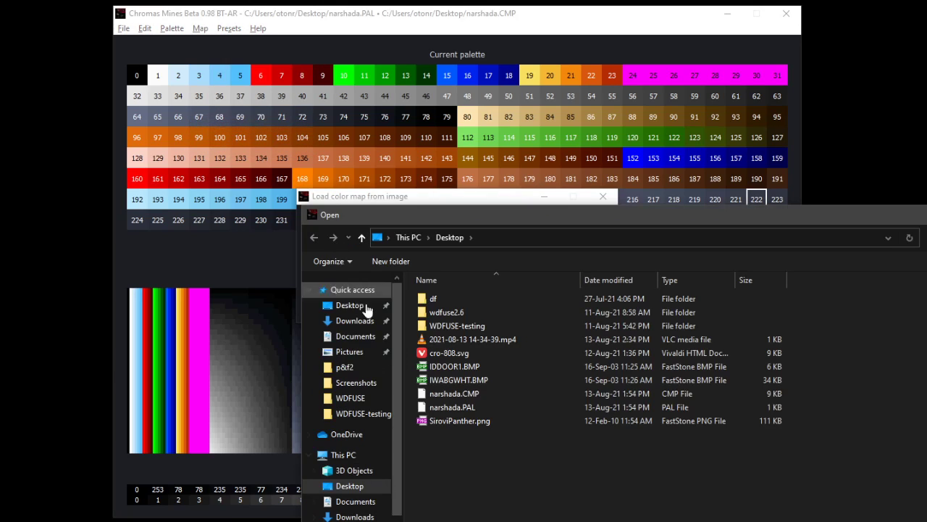
pyautogui.doubleClick(457, 420)
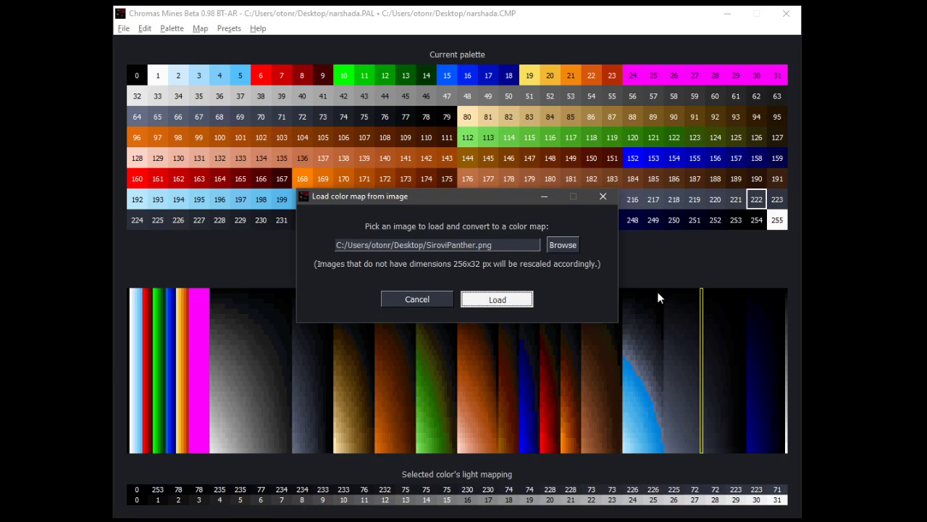
pyautogui.click(478, 300)
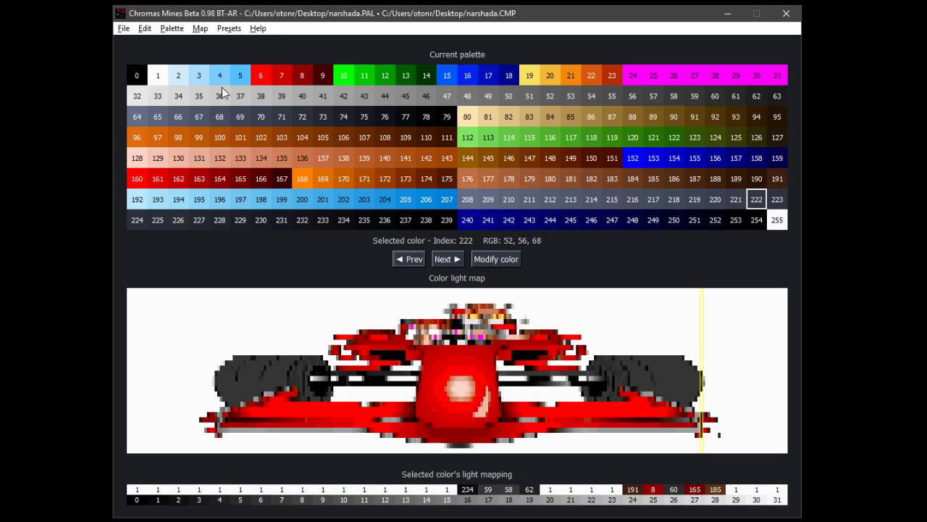
pyautogui.click(154, 32)
pyautogui.click(158, 42)
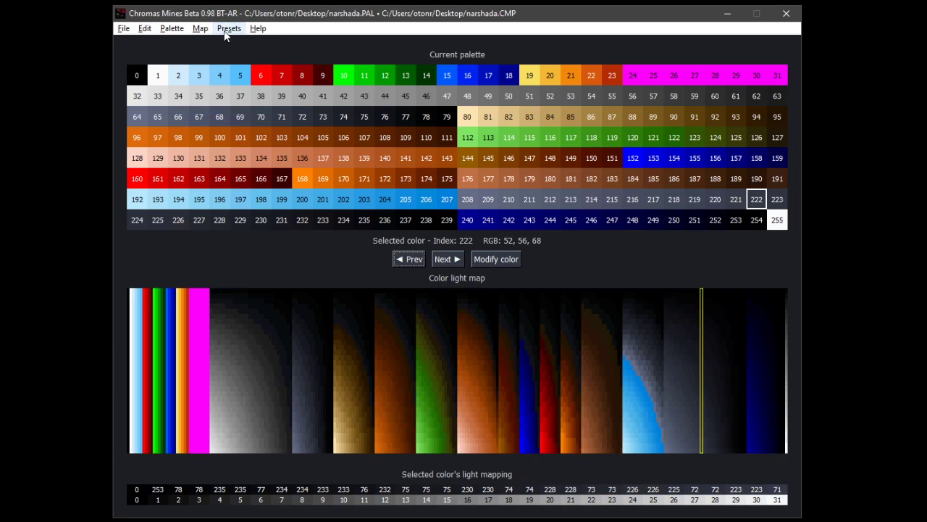
# Toggle the selected color's marking in the color light map.
pyautogui.click(224, 30)
pyautogui.moveTo(201, 29)
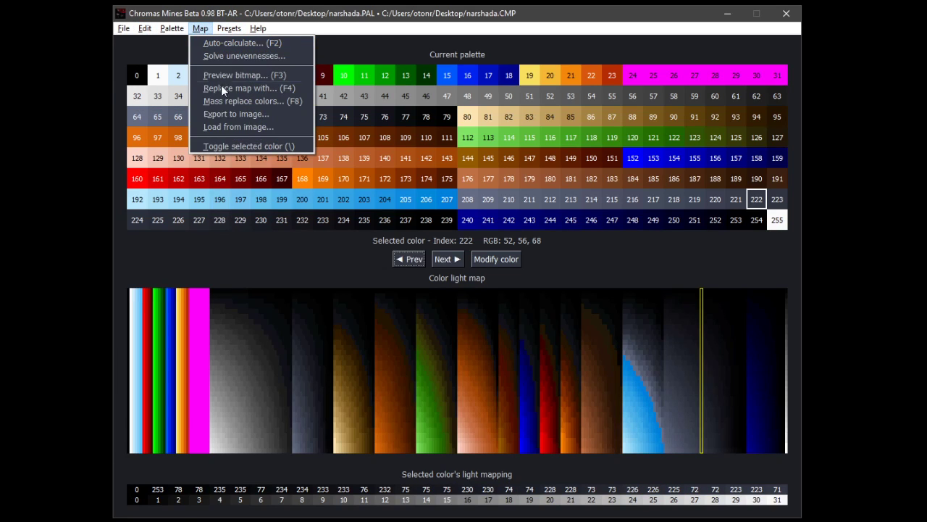
pyautogui.click(253, 147)
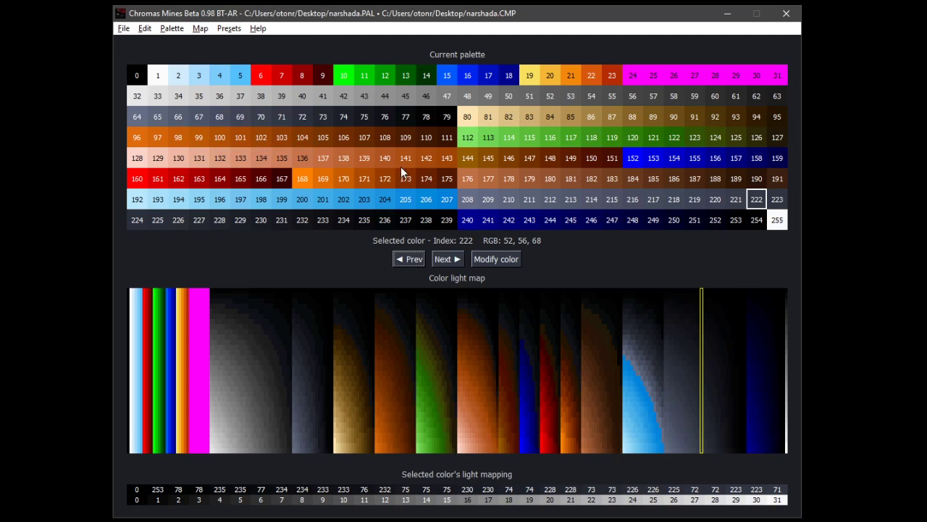
# Select the palette color at index 0 to mark its occurrences in the color light map.
pyautogui.click(137, 76)
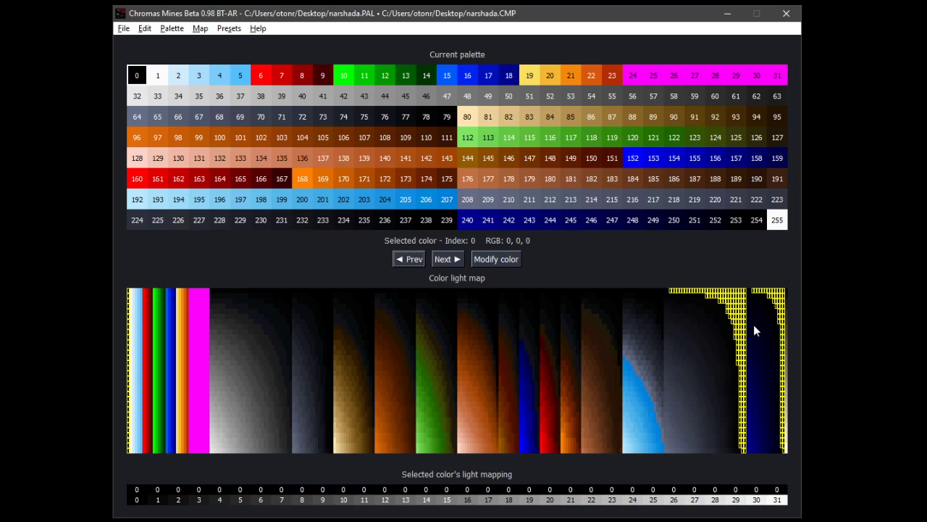
pyautogui.click(201, 29)
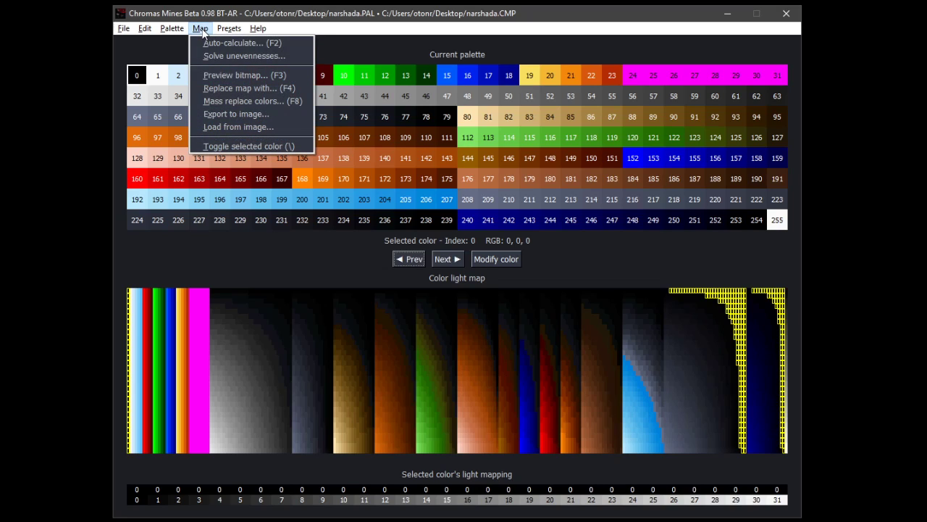
pyautogui.click(201, 29)
# Load the Secret Base preset, and replace it with the Gromas Mines preset.
pyautogui.click(230, 29)
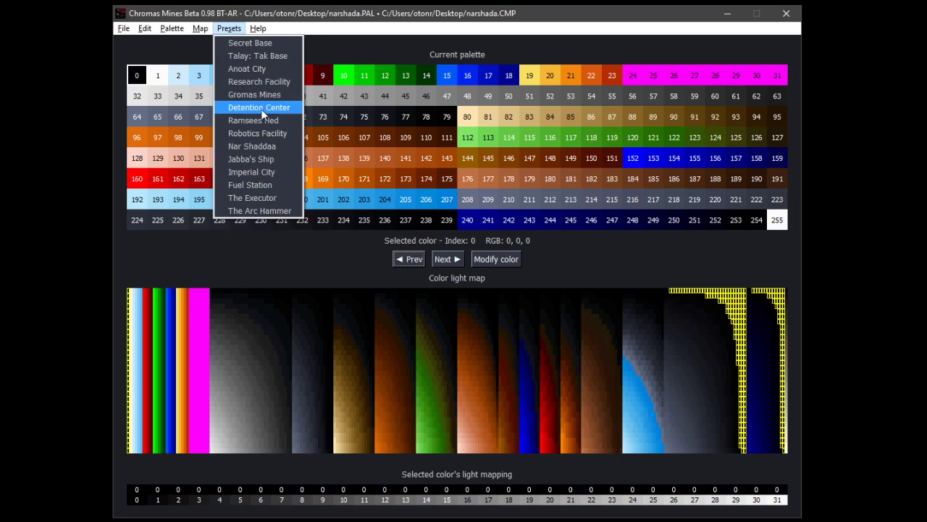
pyautogui.click(251, 42)
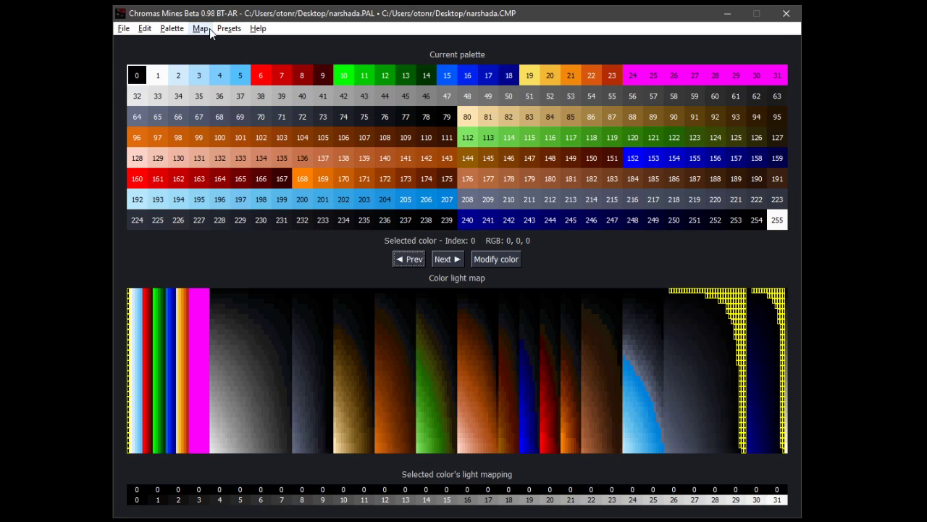
pyautogui.click(221, 28)
pyautogui.click(254, 96)
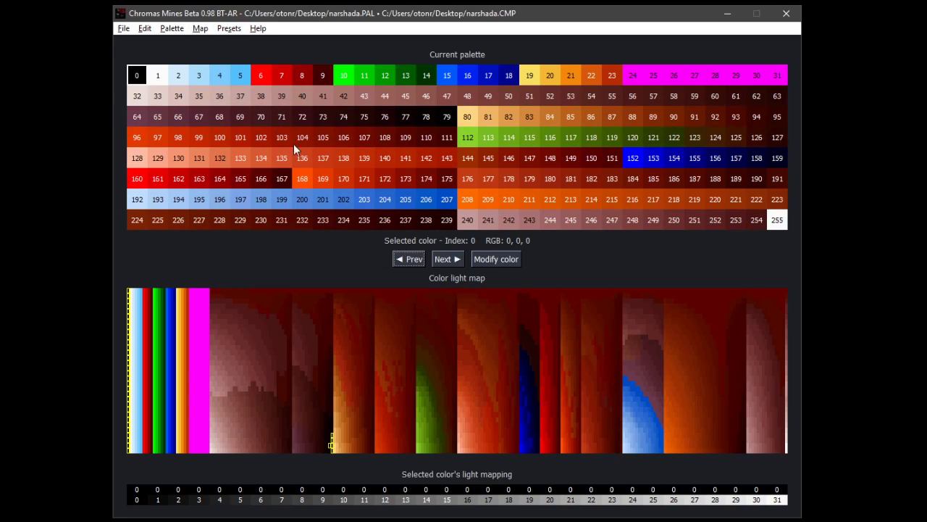
# Load the Nar Shaddaa preset, and replace it with the Talay: Tak Base preset.
pyautogui.click(229, 28)
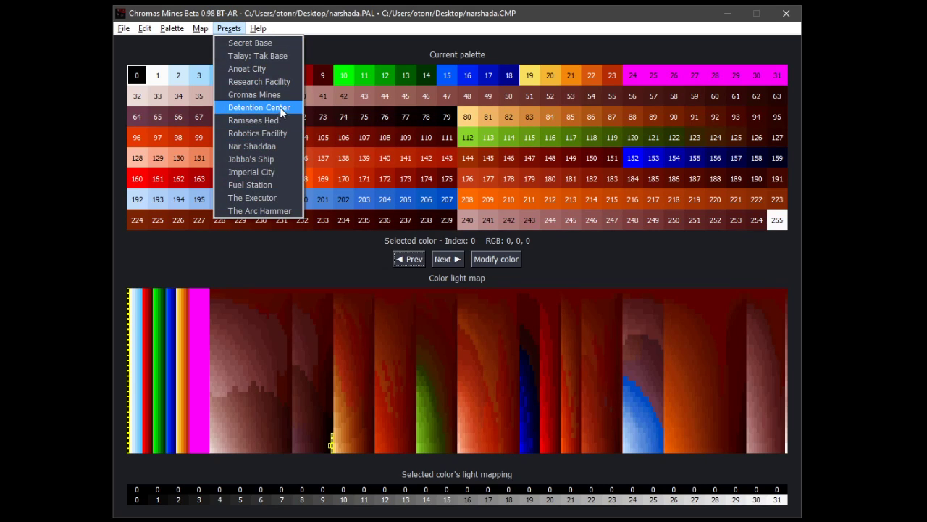
pyautogui.click(280, 145)
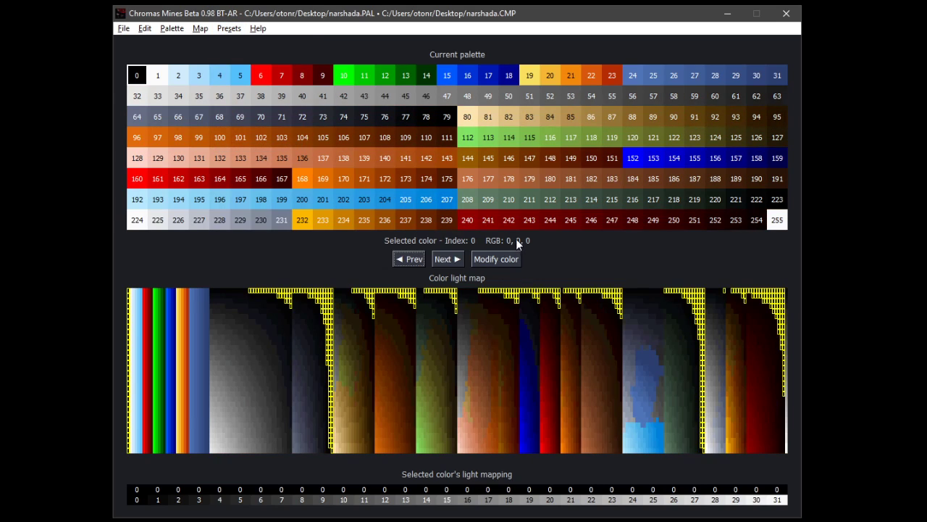
pyautogui.click(227, 31)
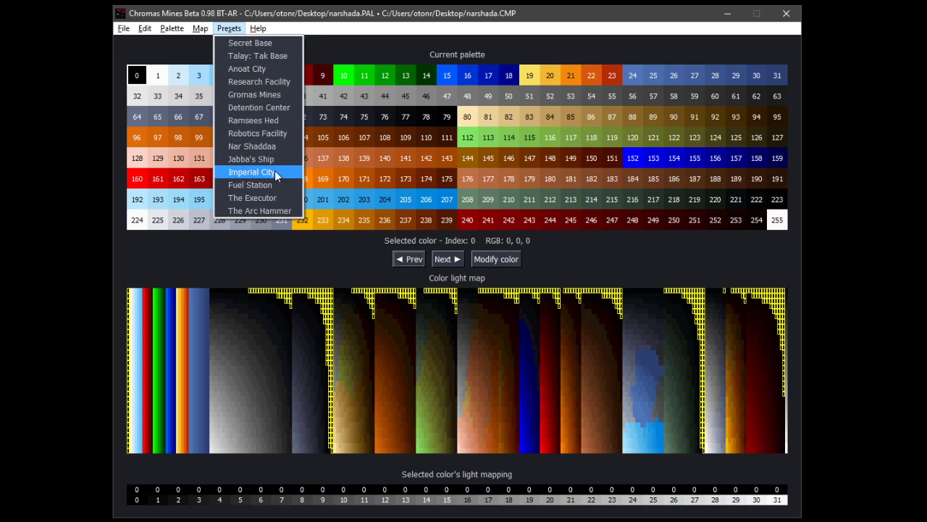
pyautogui.click(259, 57)
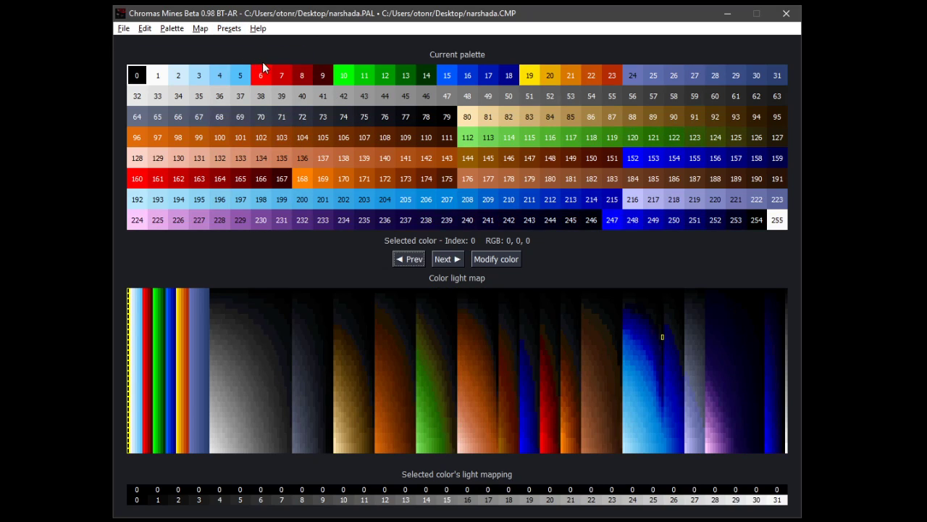
# Load the Secret Base preset's palette and light map, and look through the list of available presets.
pyautogui.click(228, 30)
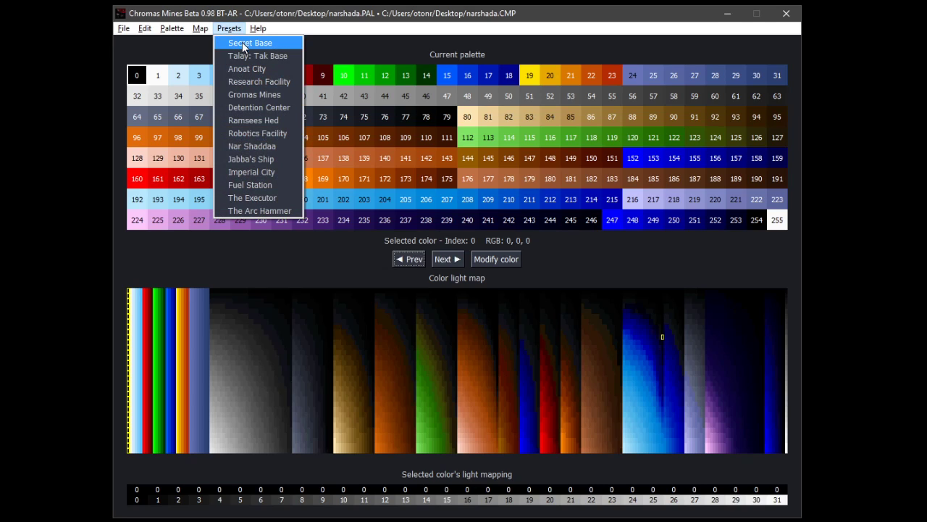
pyautogui.click(241, 43)
pyautogui.click(228, 28)
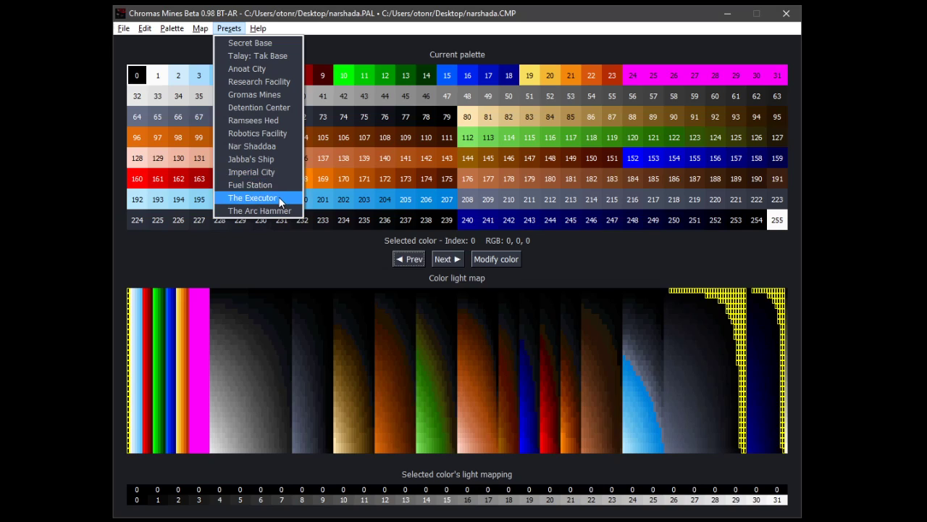
pyautogui.click(257, 198)
pyautogui.click(231, 29)
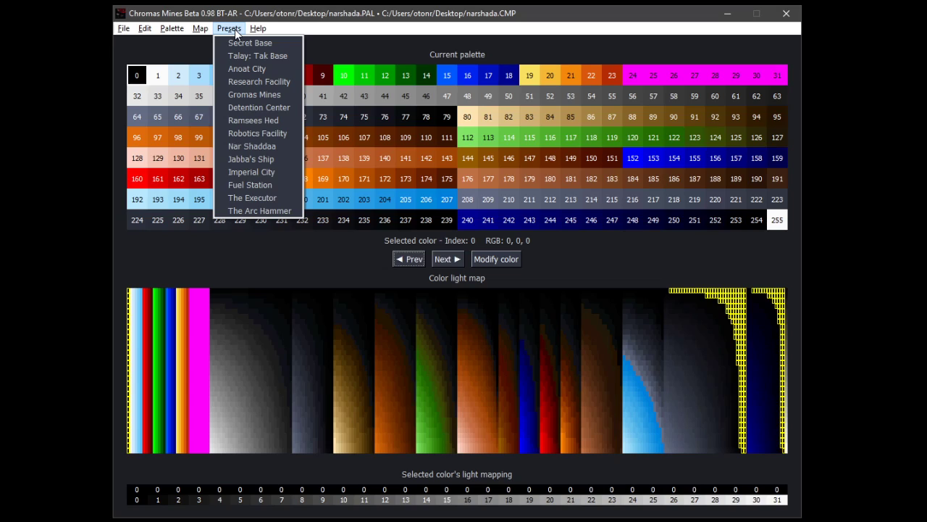
pyautogui.click(229, 29)
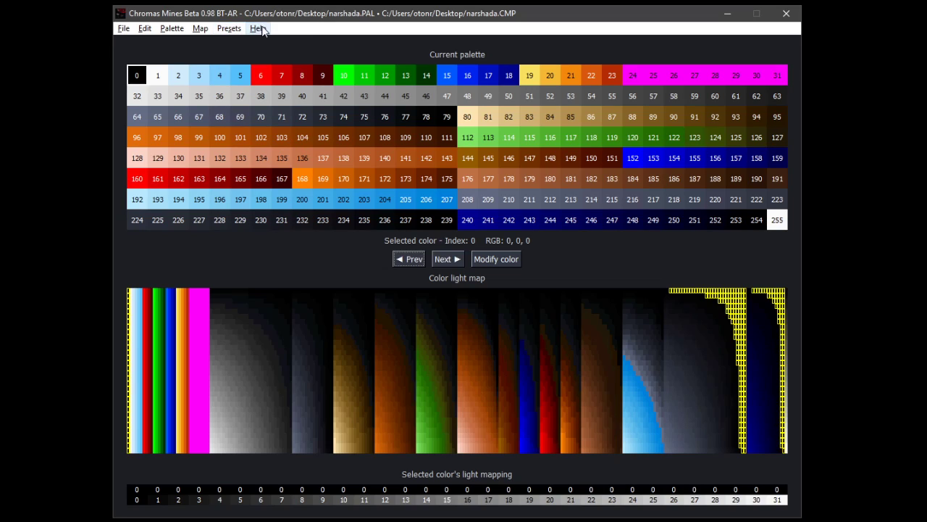
# Read the "Whys and becauses" help text and close it.
pyautogui.click(258, 29)
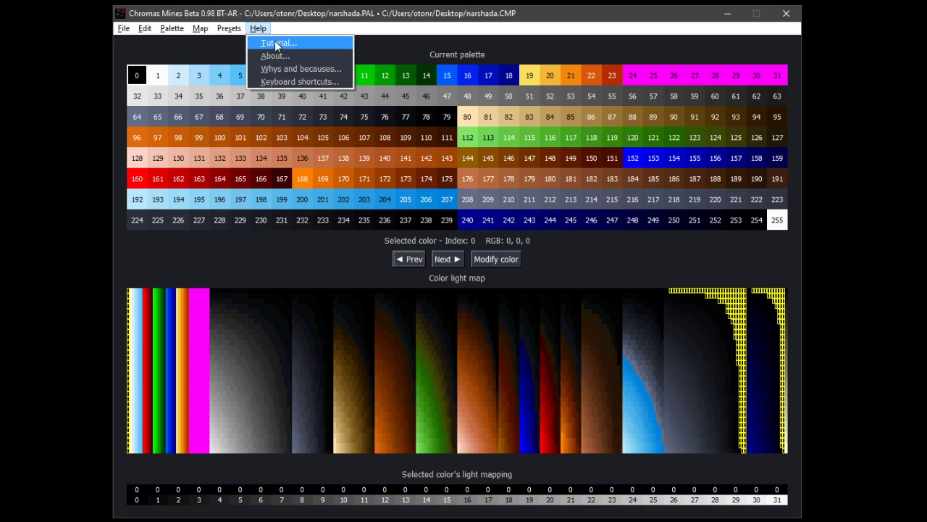
pyautogui.click(309, 69)
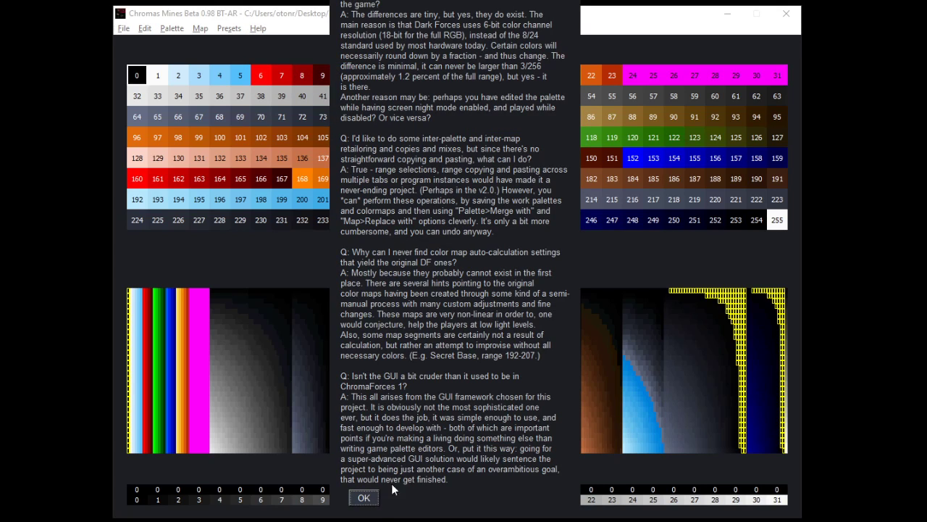
pyautogui.click(364, 499)
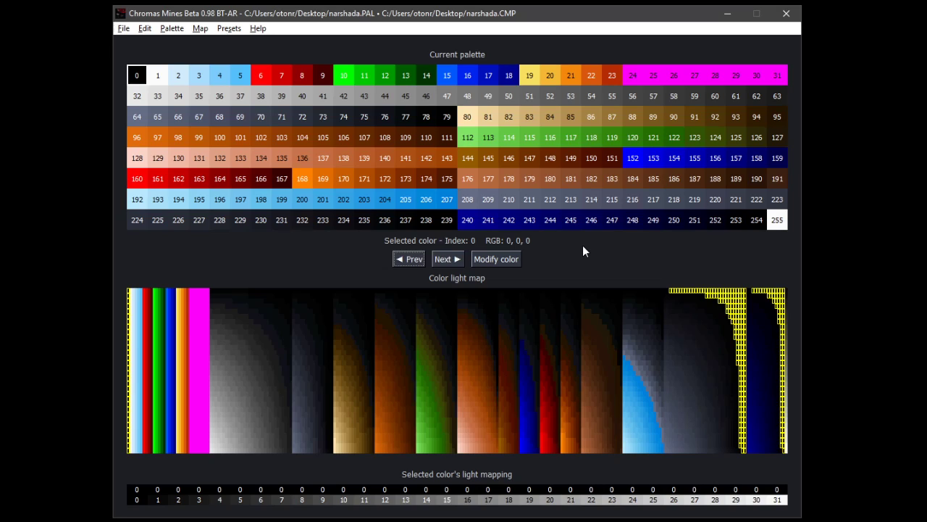
# View the program's list of keyboard shortcuts and close it.
pyautogui.click(255, 28)
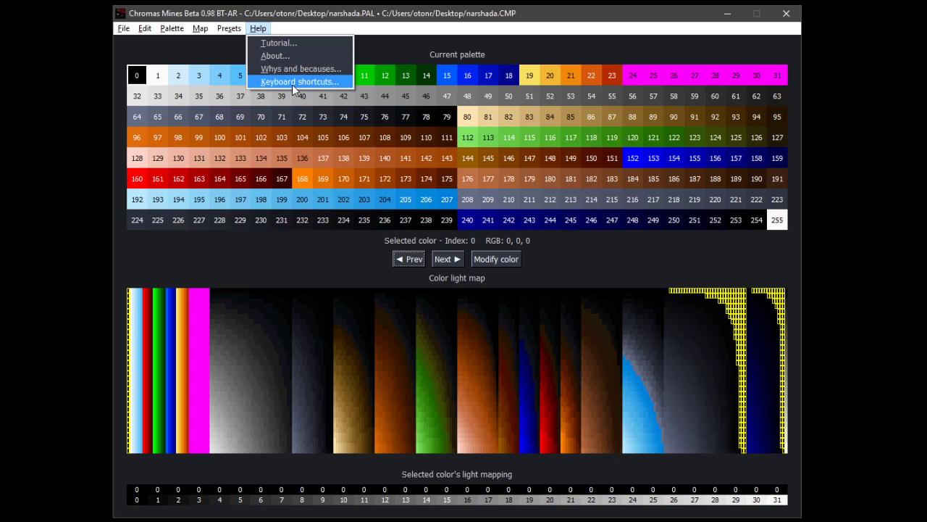
pyautogui.click(292, 82)
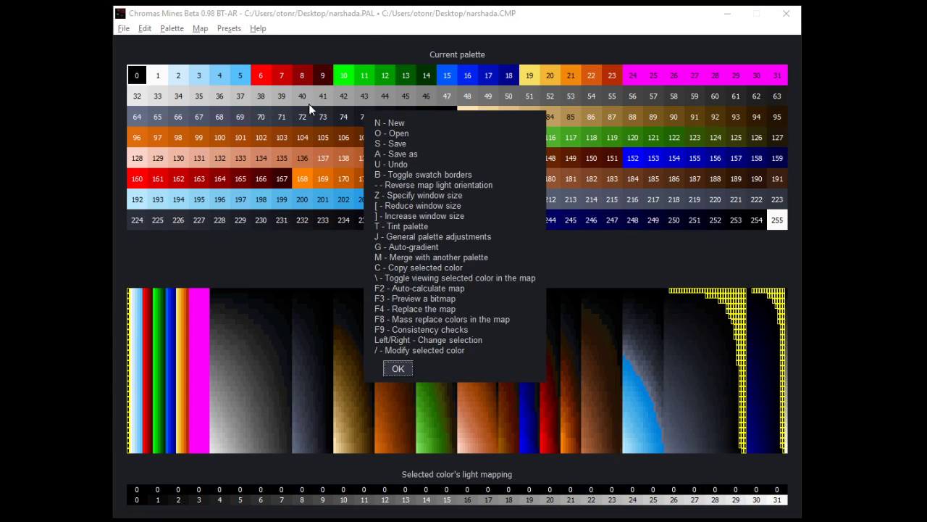
pyautogui.click(398, 369)
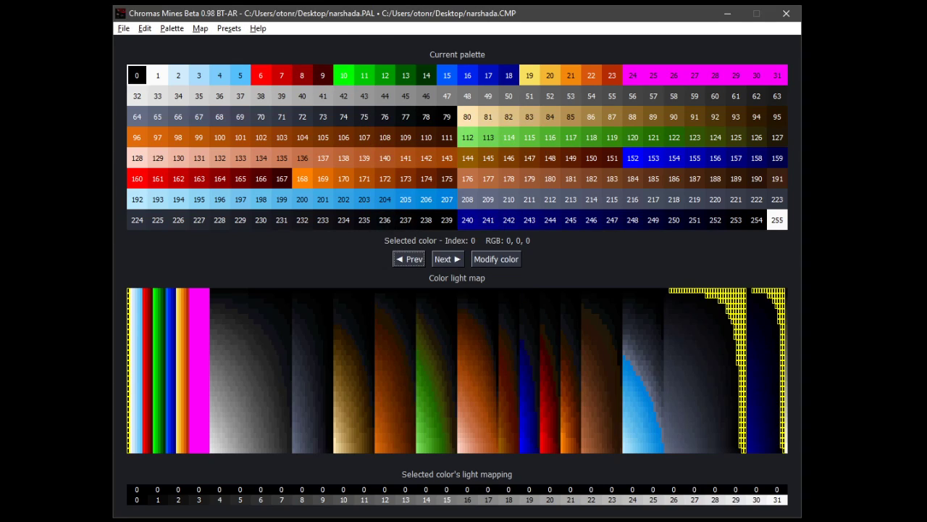